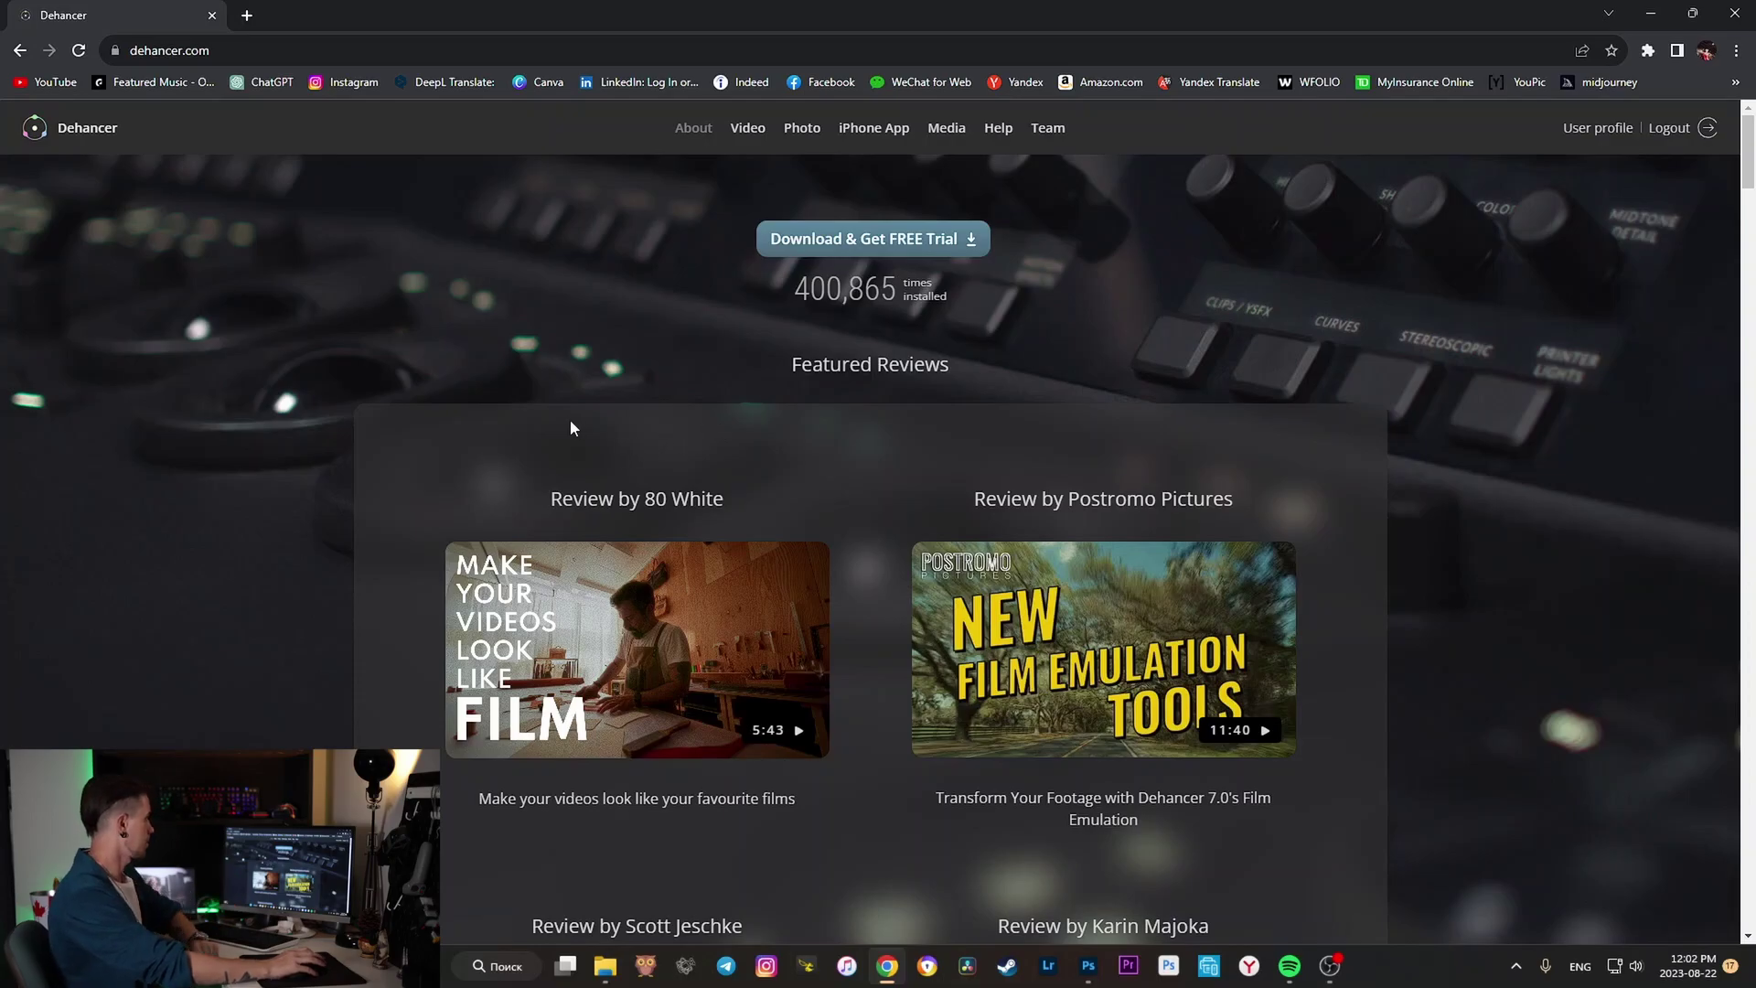
- Scroll dehancer.com past Featured Reviews to the bloom, halation and film profile portrait examples
{"action": "scroll", "coordinate": [797, 409], "scroll_direction": "down", "scroll_amount": 9}
{"action": "scroll", "coordinate": [955, 507], "scroll_direction": "down", "scroll_amount": 7}
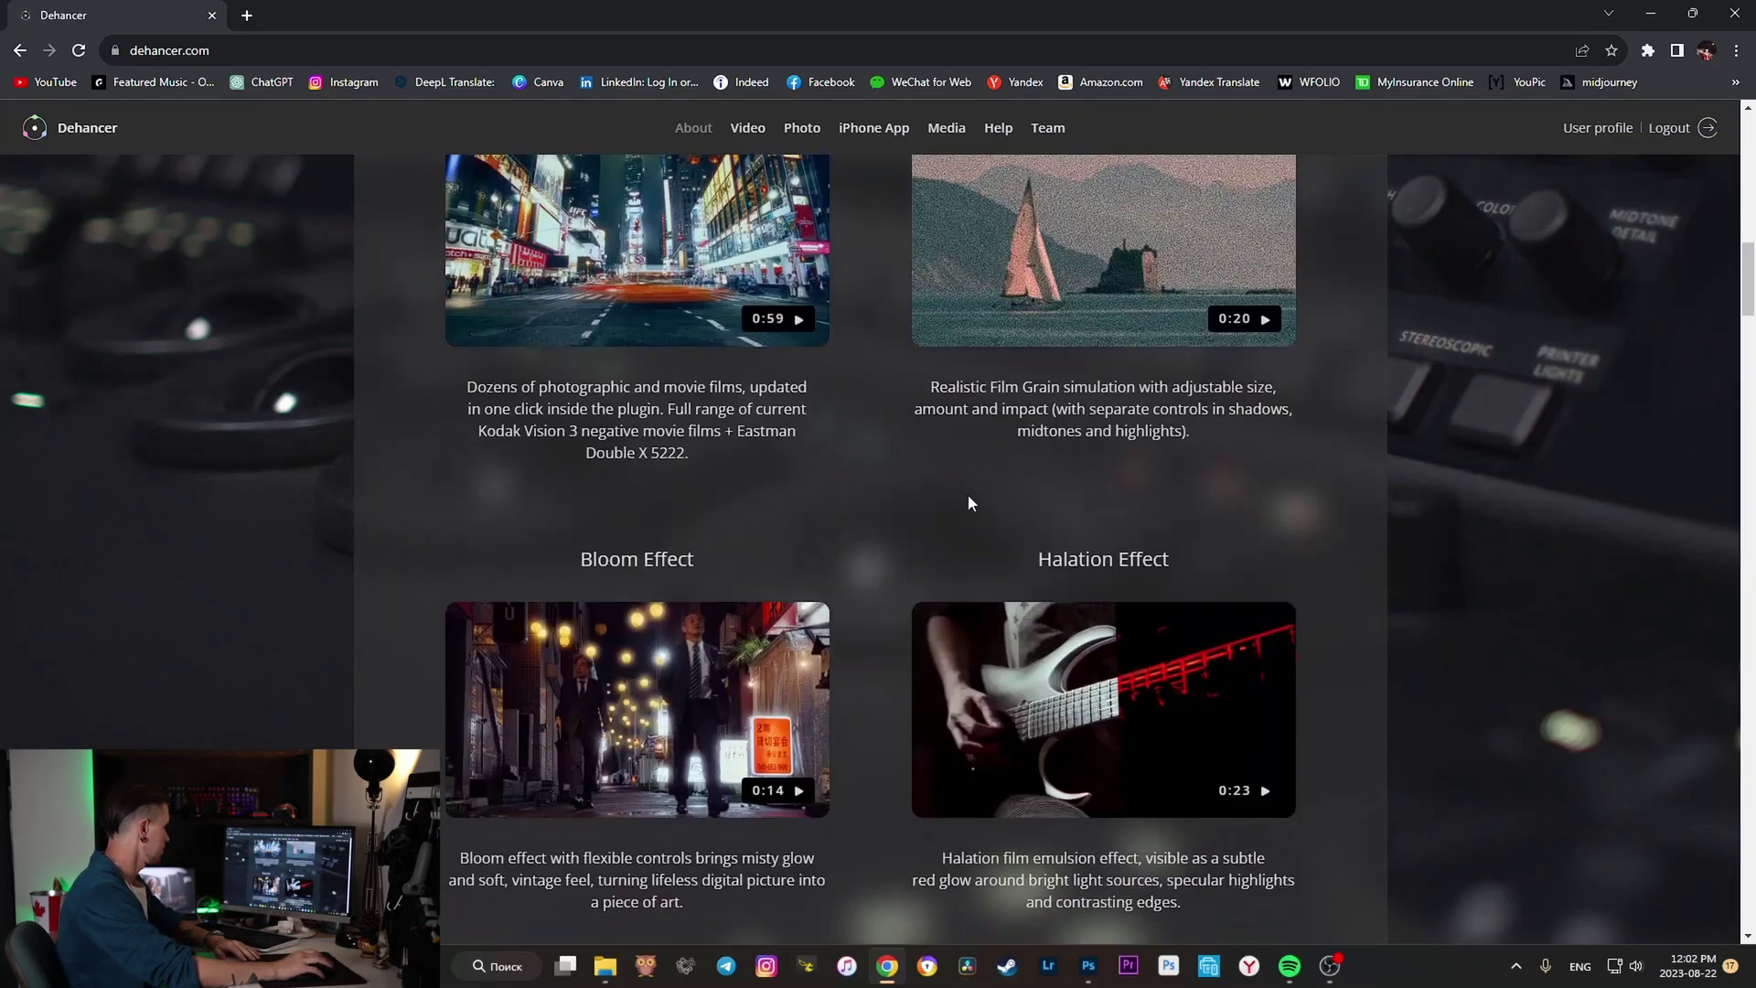
{"action": "scroll", "coordinate": [968, 494], "scroll_direction": "down", "scroll_amount": 7}
{"action": "scroll", "coordinate": [979, 490], "scroll_direction": "down", "scroll_amount": 7}
{"action": "scroll", "coordinate": [986, 502], "scroll_direction": "down", "scroll_amount": 6}
{"action": "scroll", "coordinate": [986, 502], "scroll_direction": "down", "scroll_amount": 5}
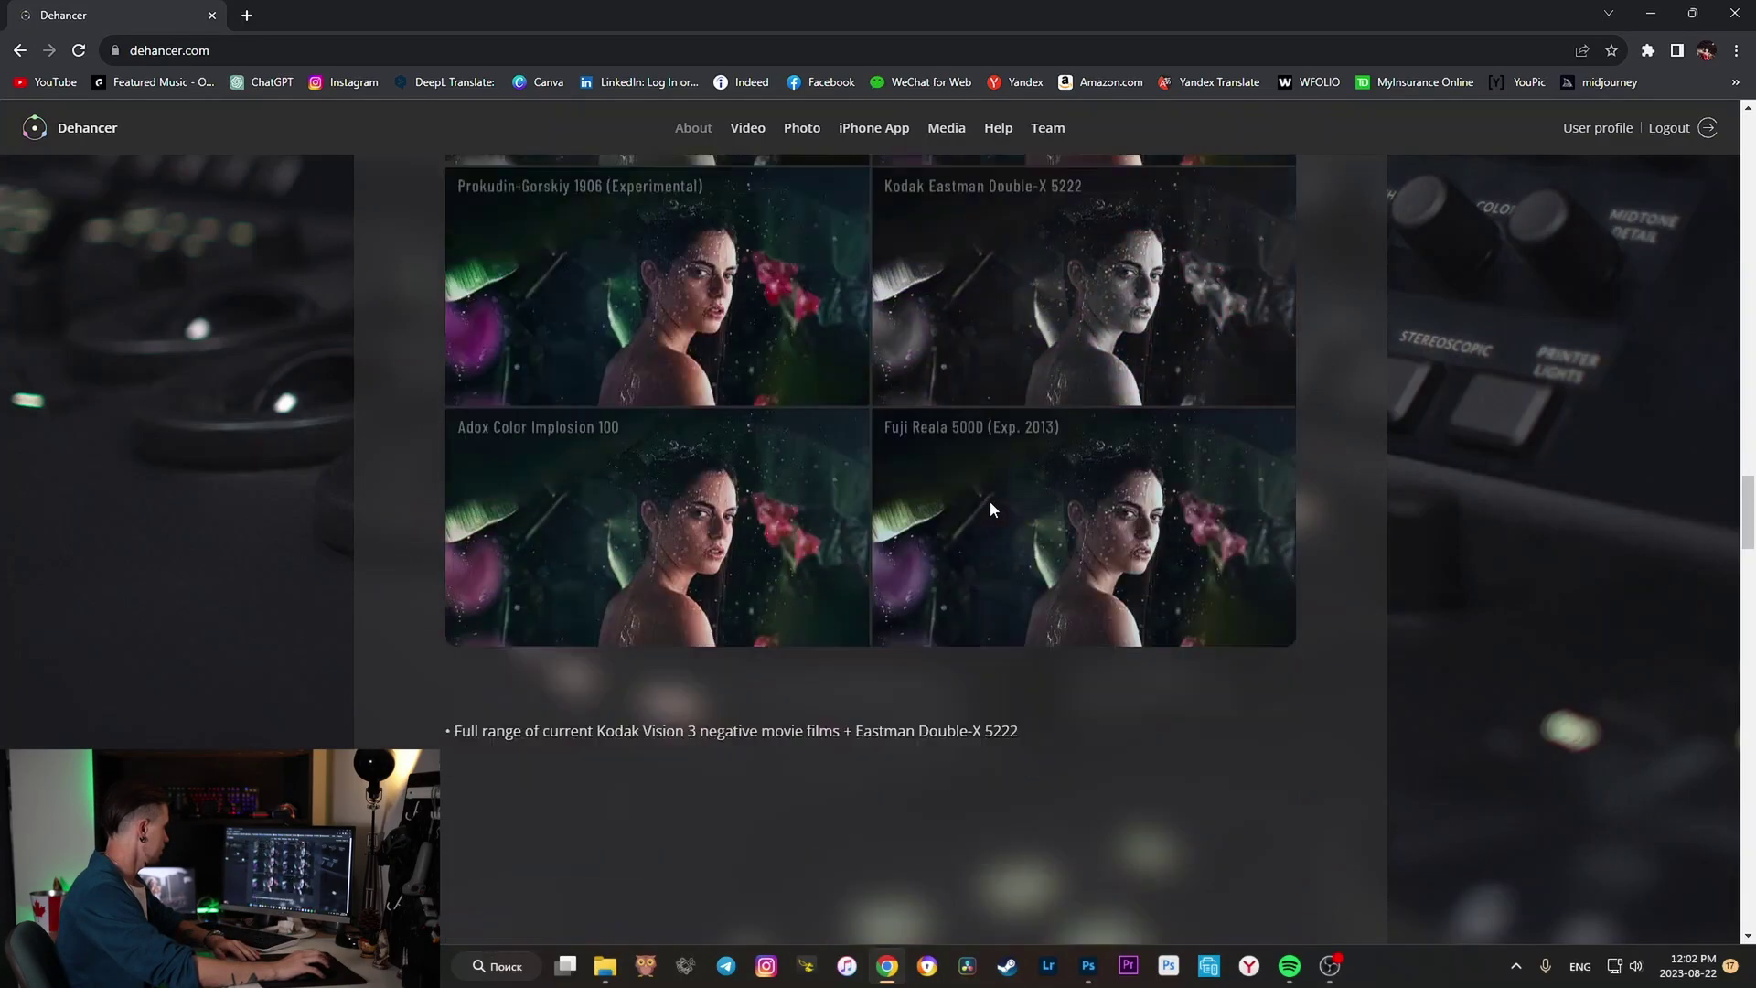
{"action": "scroll", "coordinate": [990, 501], "scroll_direction": "down", "scroll_amount": 4}
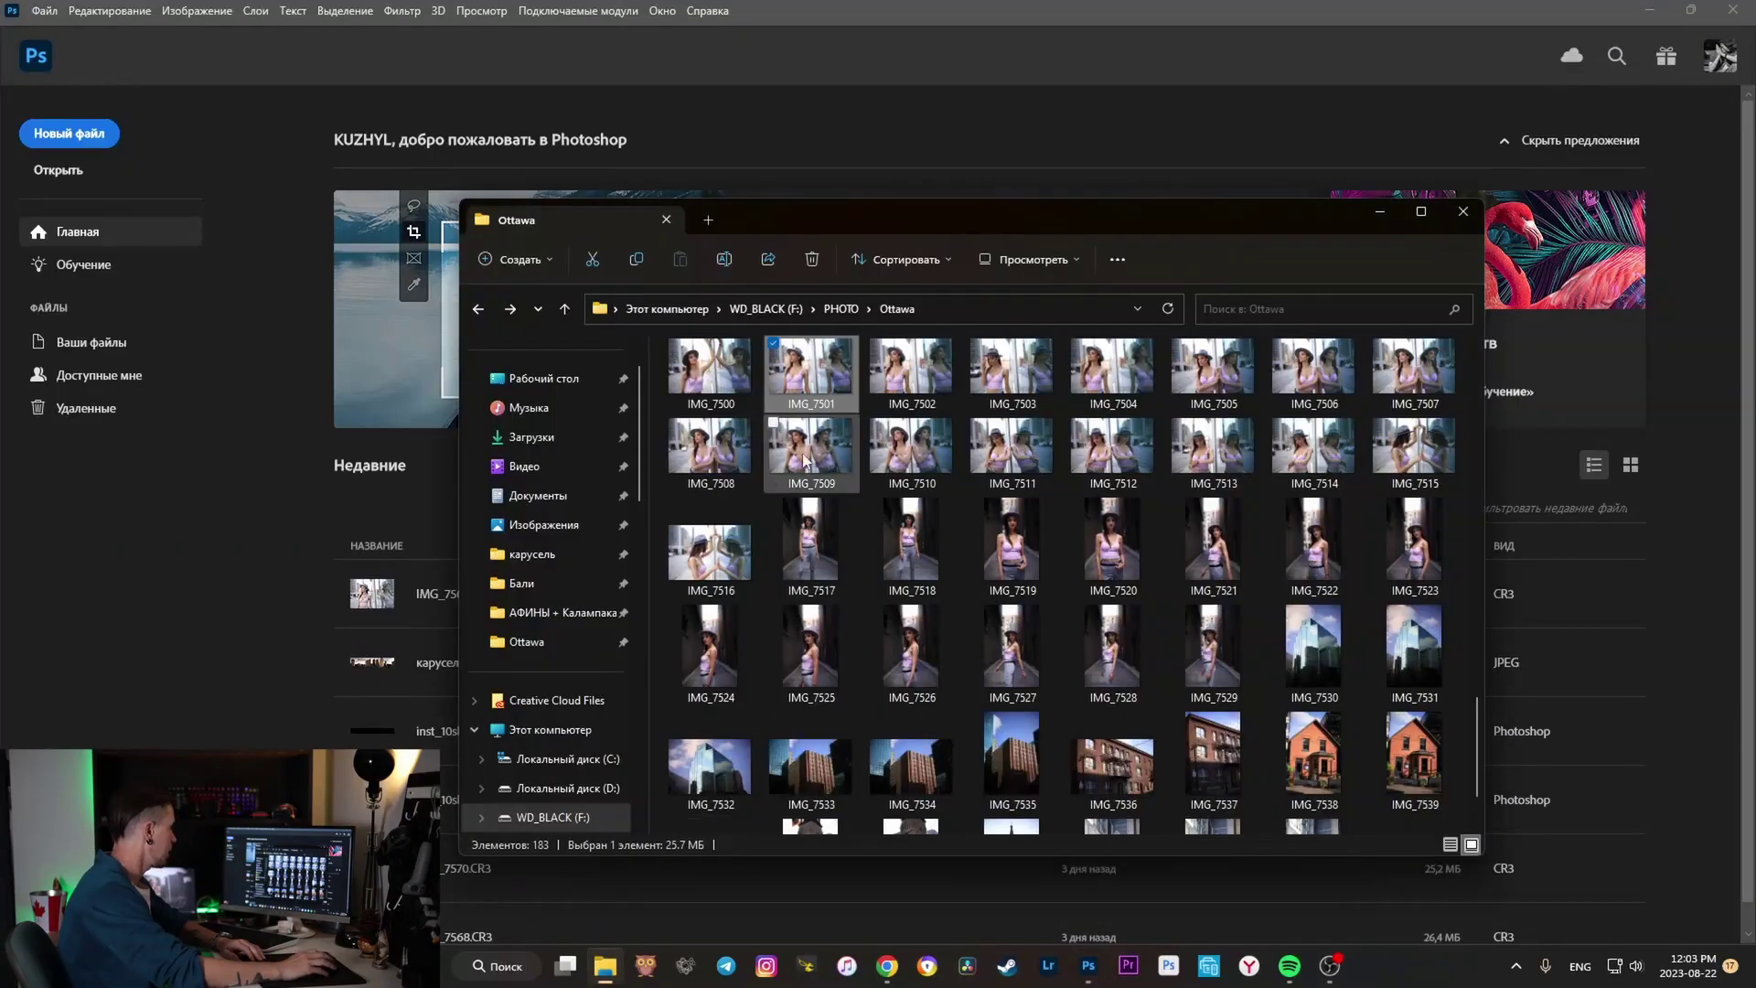
- Drag IMG_7501.CR3 from File Explorer onto Photoshop to open it in Camera Raw
{"action": "left_click_drag", "start_coordinate": [819, 392], "coordinate": [874, 69]}
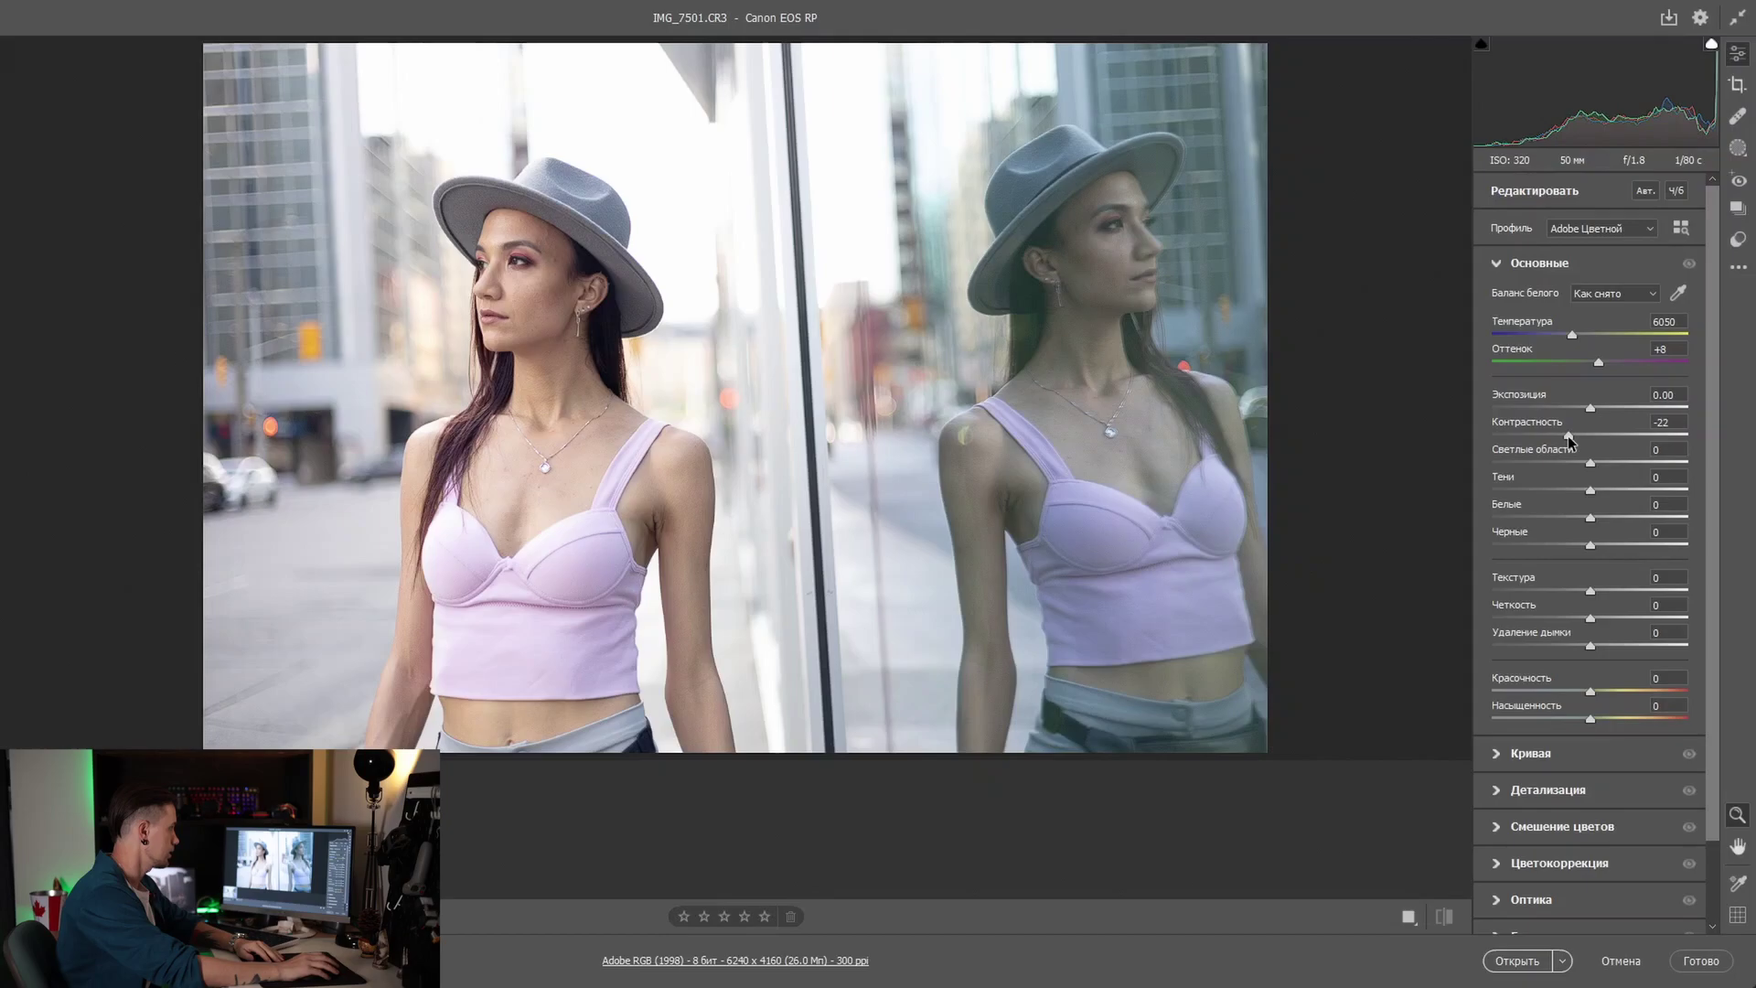
- Lower Highlights to -89, raise Shadows to +27 and pull Whites to -26
{"action": "left_click_drag", "start_coordinate": [1592, 465], "coordinate": [1510, 465]}
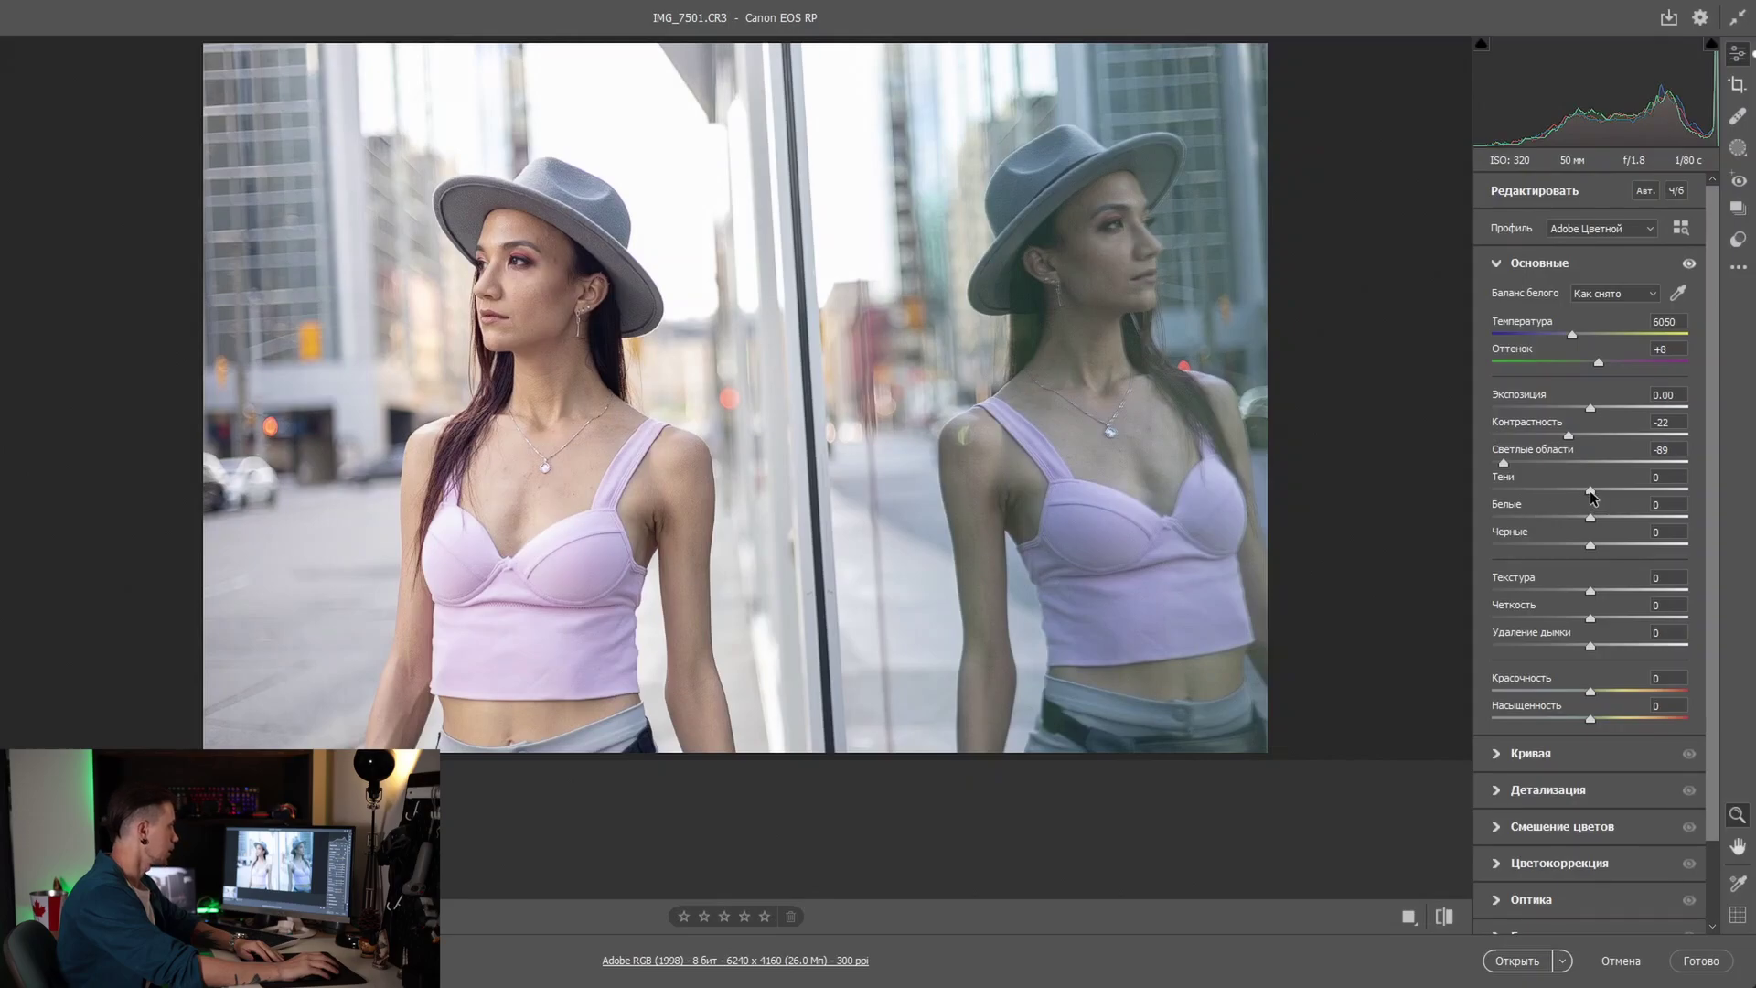
{"action": "mouse_move", "coordinate": [1596, 491]}
{"action": "left_mouse_down"}
{"action": "mouse_move", "coordinate": [1614, 491]}
{"action": "mouse_move", "coordinate": [1589, 492]}
{"action": "left_mouse_up"}
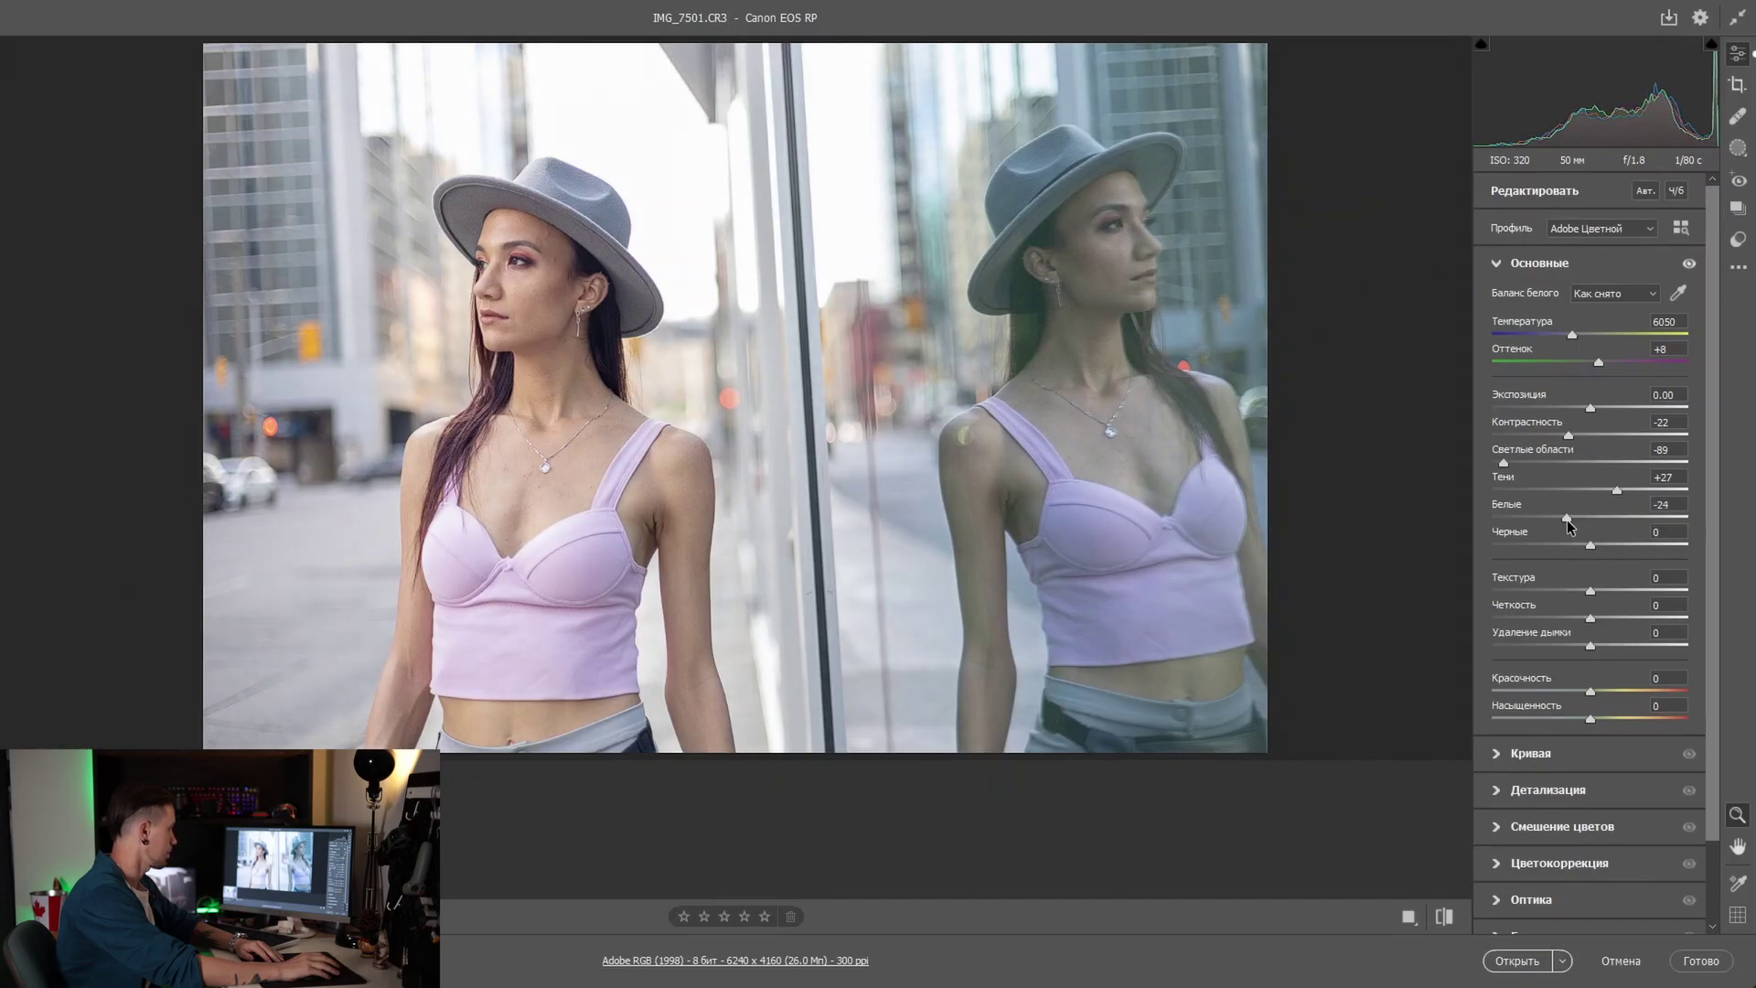
{"action": "left_click_drag", "start_coordinate": [1567, 519], "coordinate": [1565, 520]}
{"action": "scroll", "coordinate": [1566, 519], "scroll_direction": "down", "scroll_amount": 2}
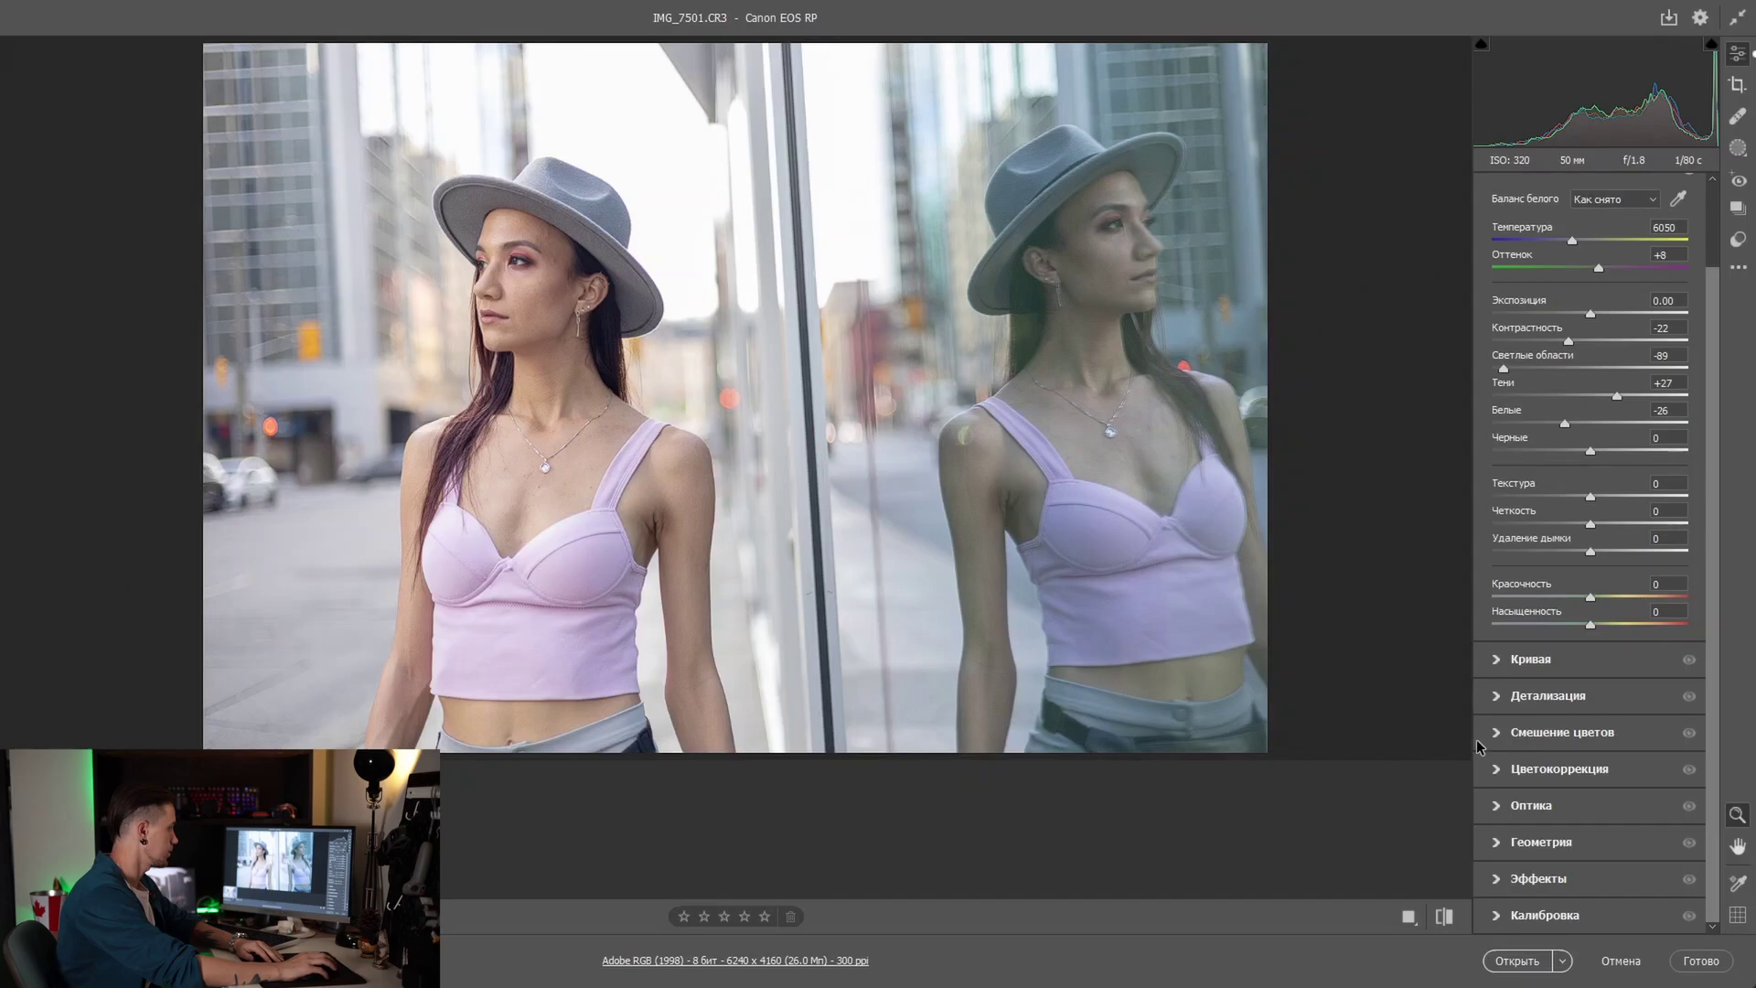
- Set Detail sharpening to 0 and compare the before and after views
{"action": "left_click", "coordinate": [1501, 697]}
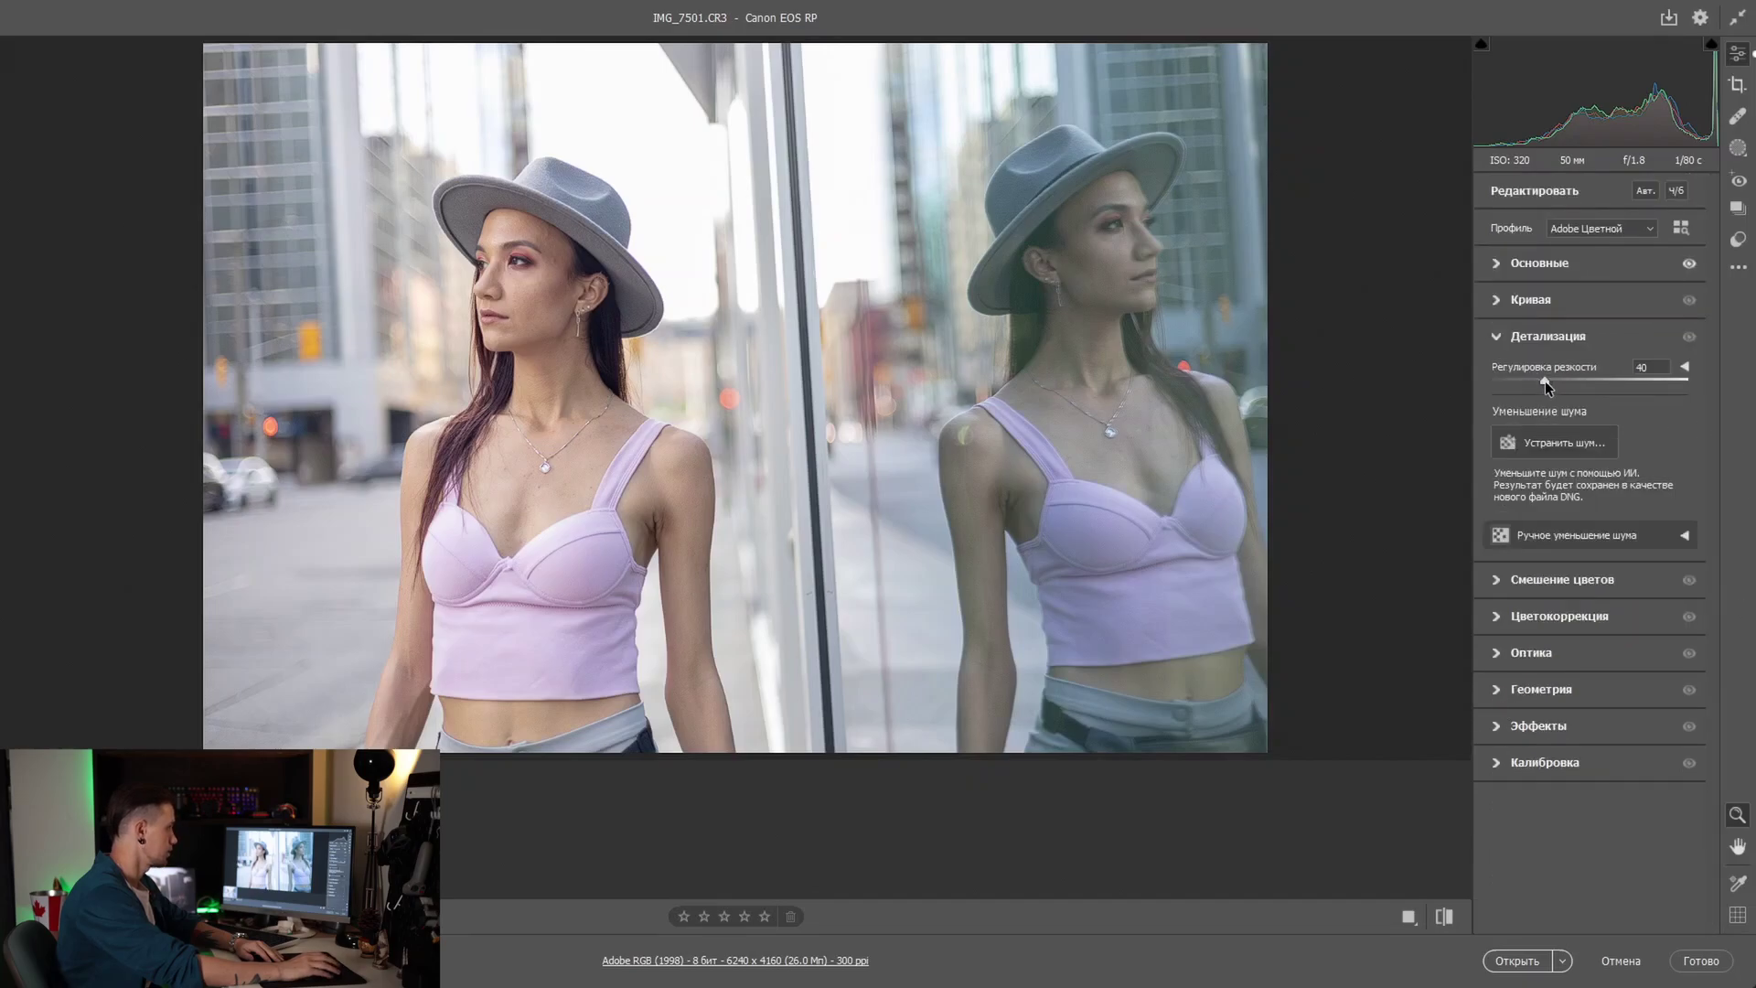
{"action": "left_click_drag", "start_coordinate": [1545, 381], "coordinate": [1434, 380]}
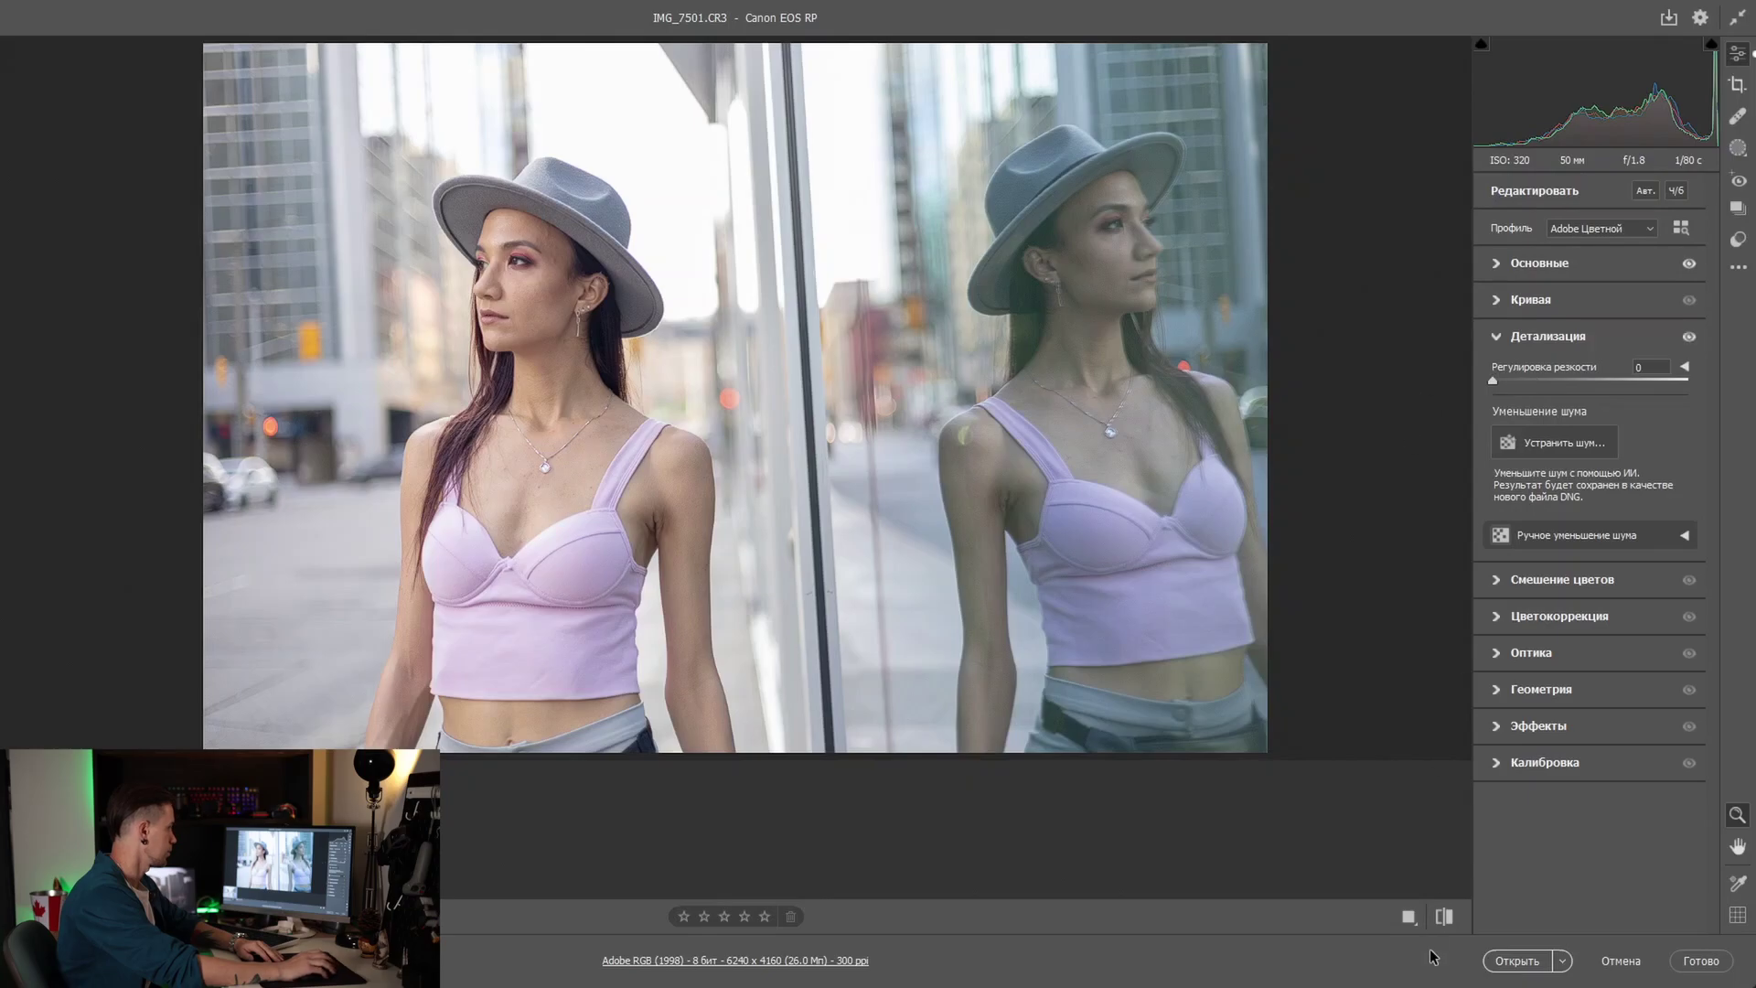
{"action": "left_click", "coordinate": [1446, 917]}
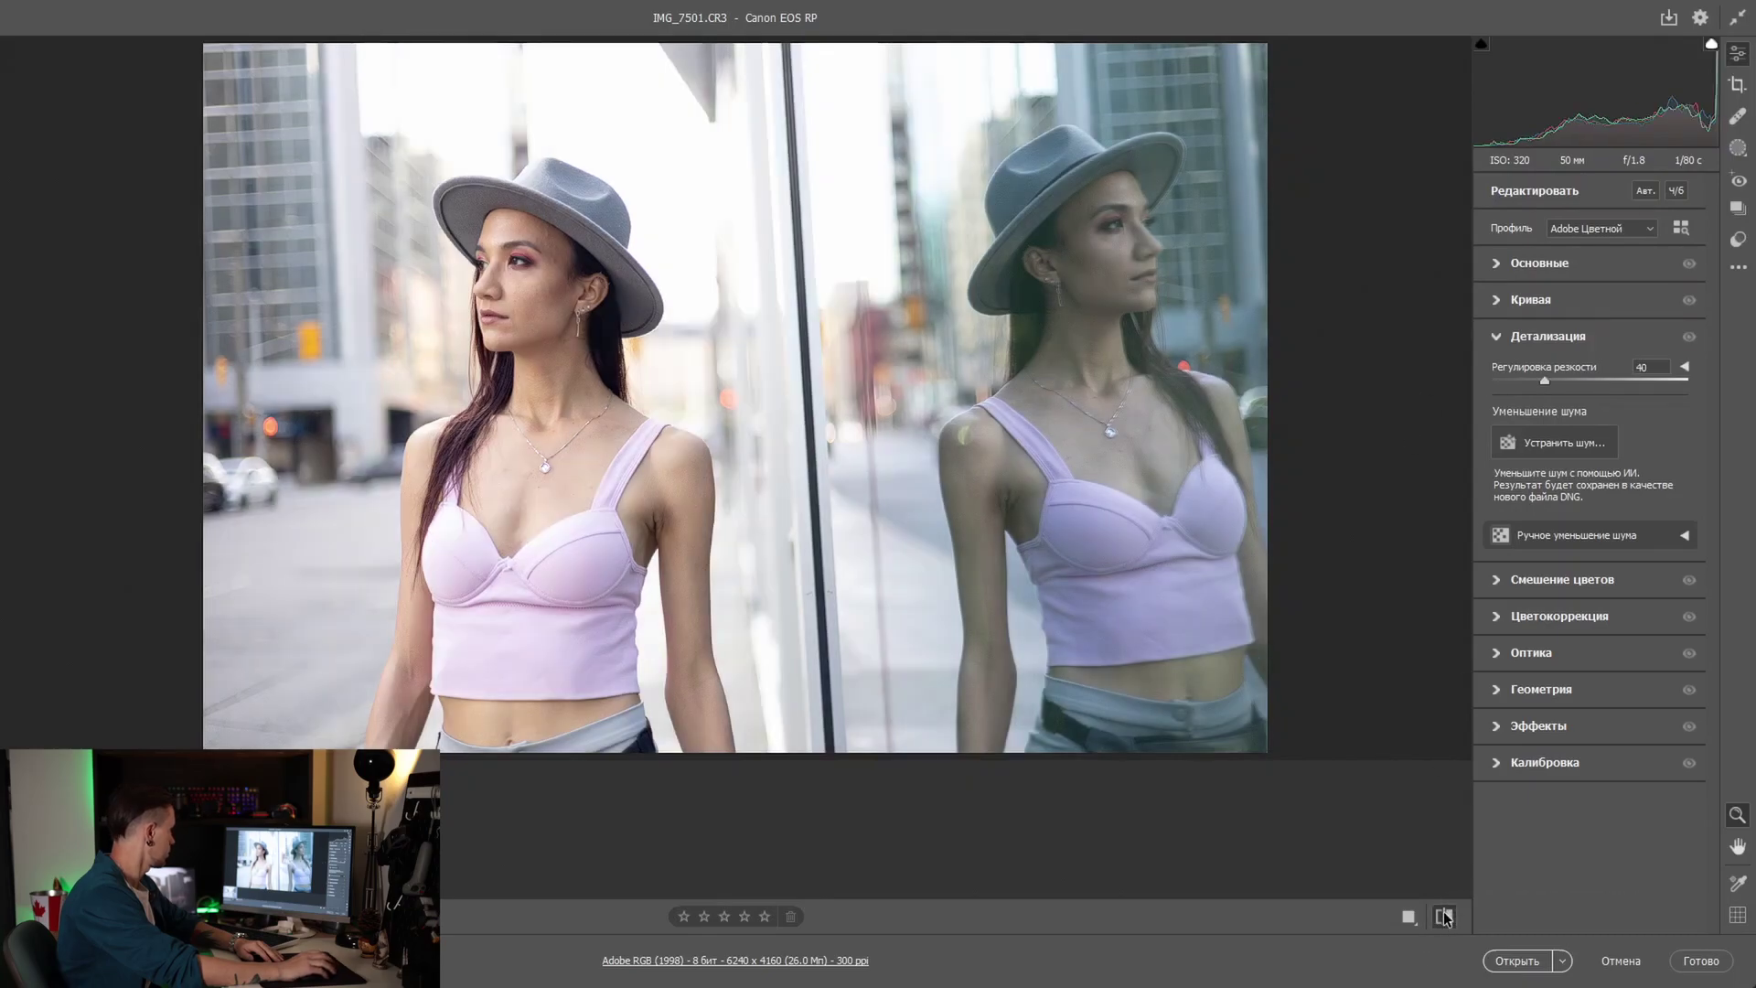
{"action": "left_click", "coordinate": [1446, 916]}
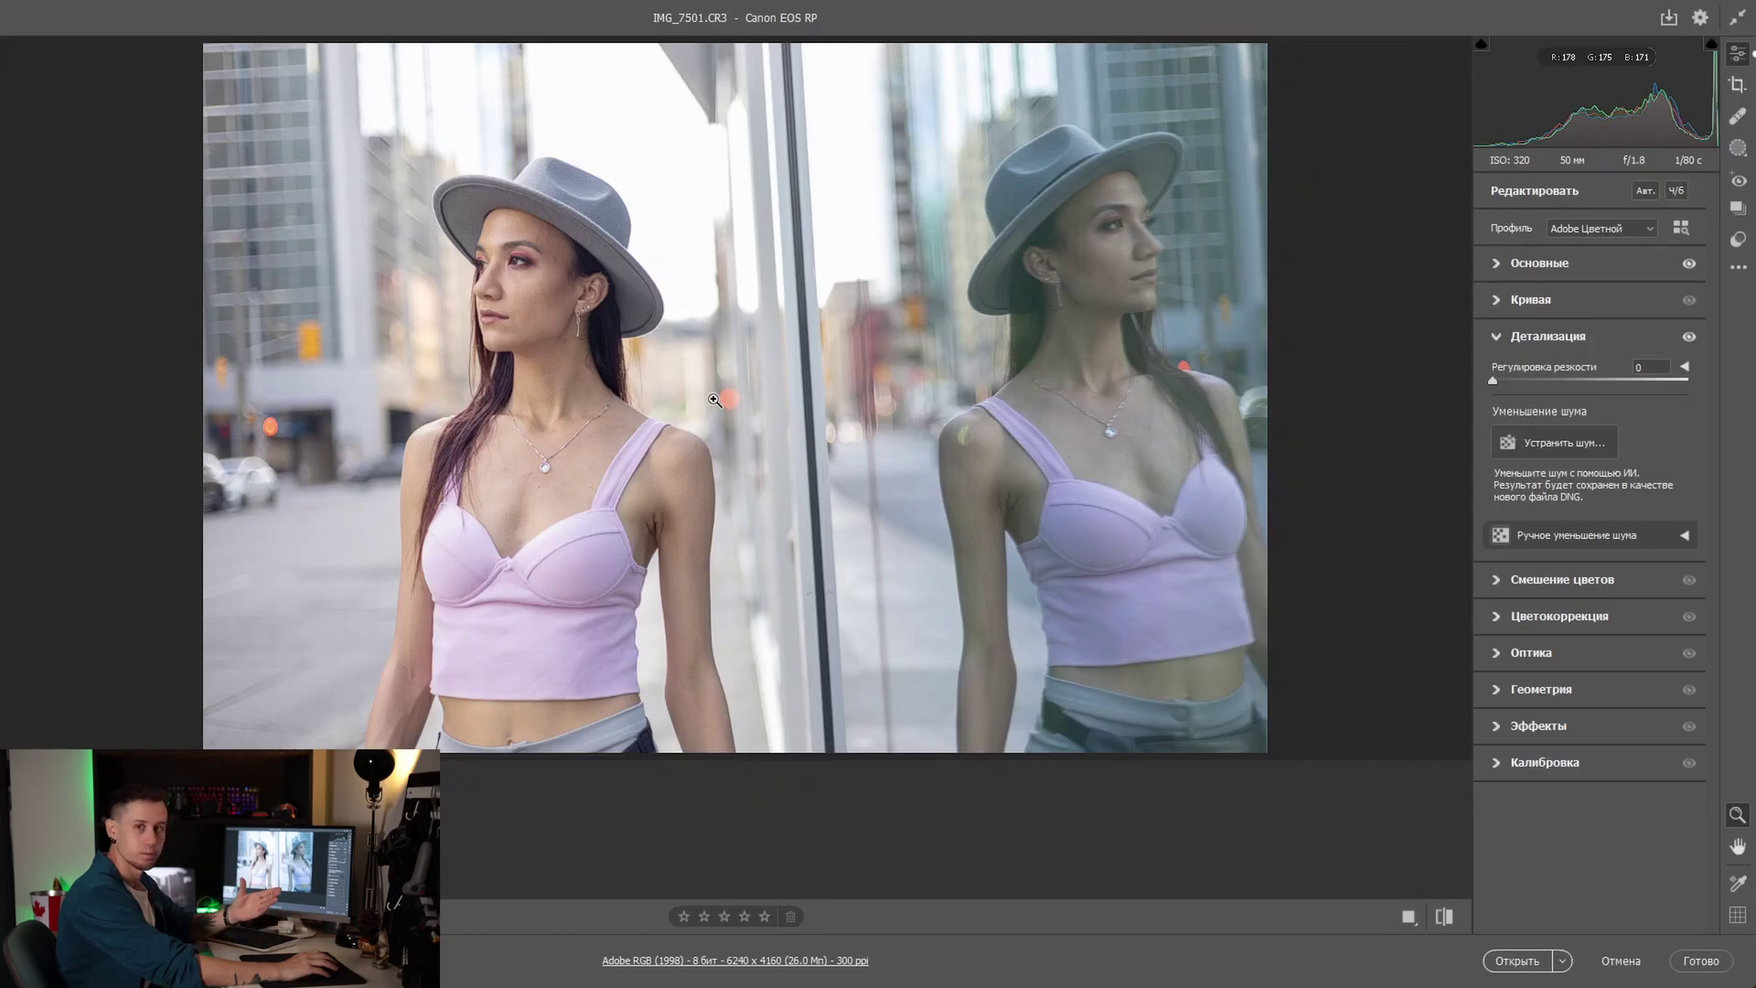
- Lower Contrast to -42, compare with the original, and open the portrait in Photoshop
{"action": "left_click", "coordinate": [1540, 263]}
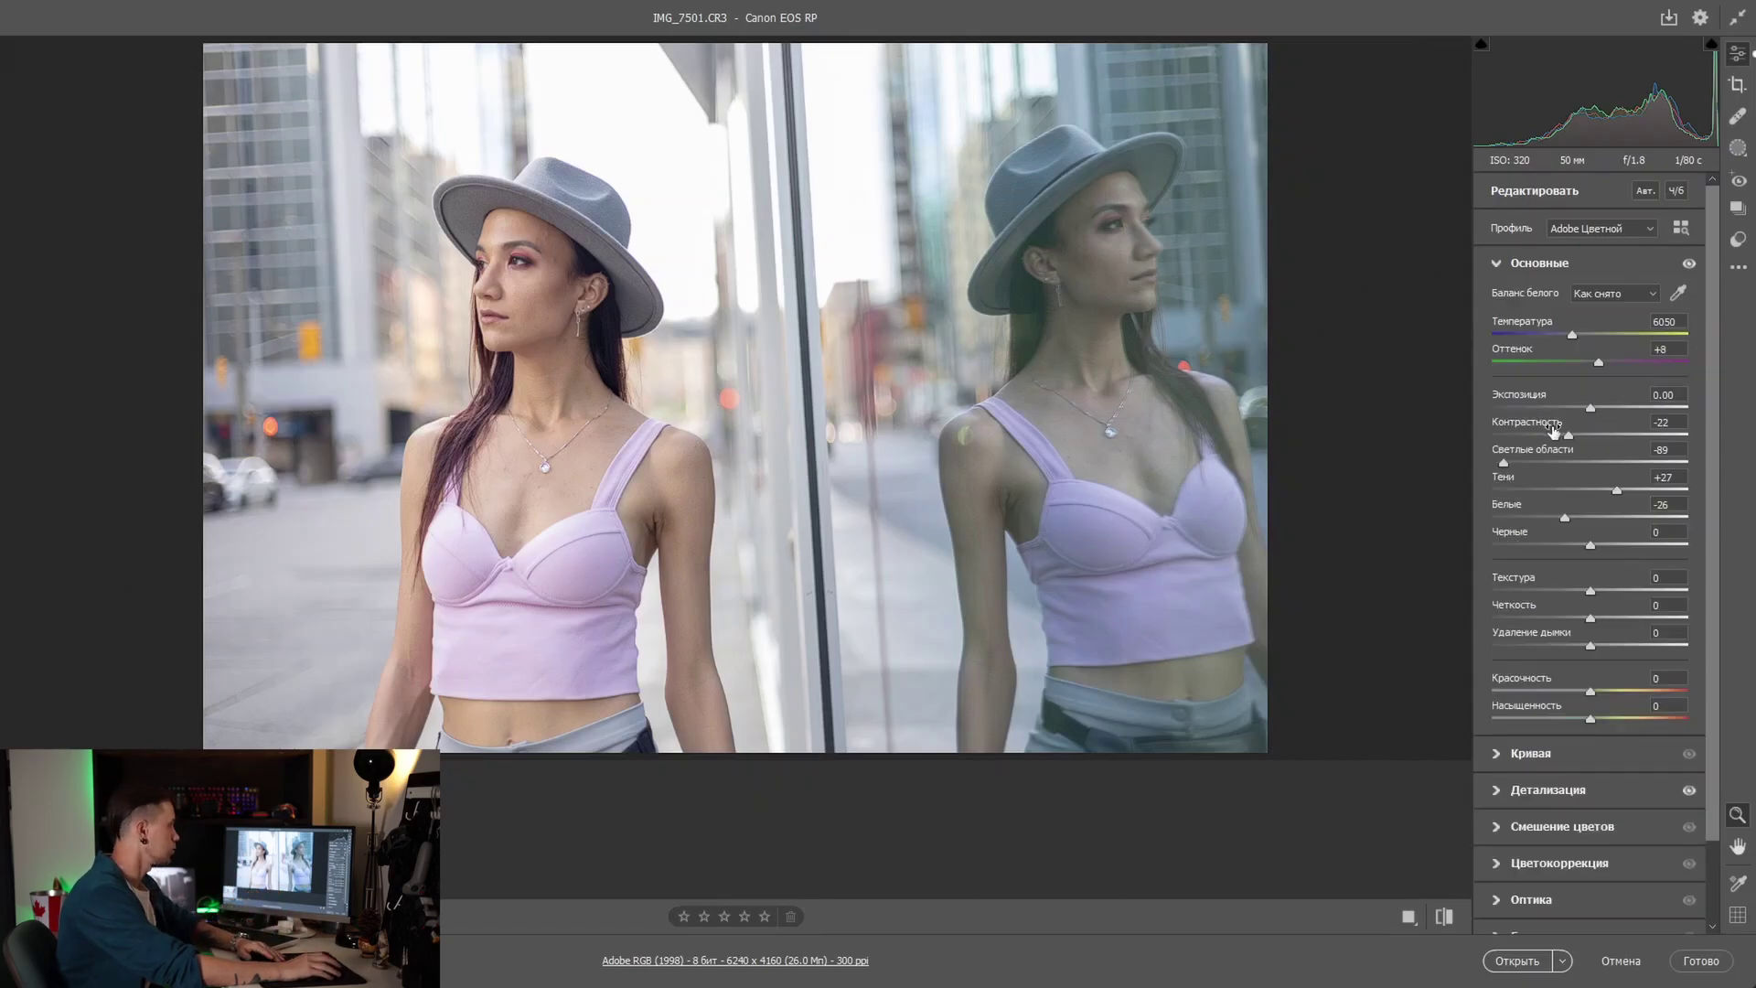
{"action": "left_click_drag", "start_coordinate": [1566, 437], "coordinate": [1551, 437]}
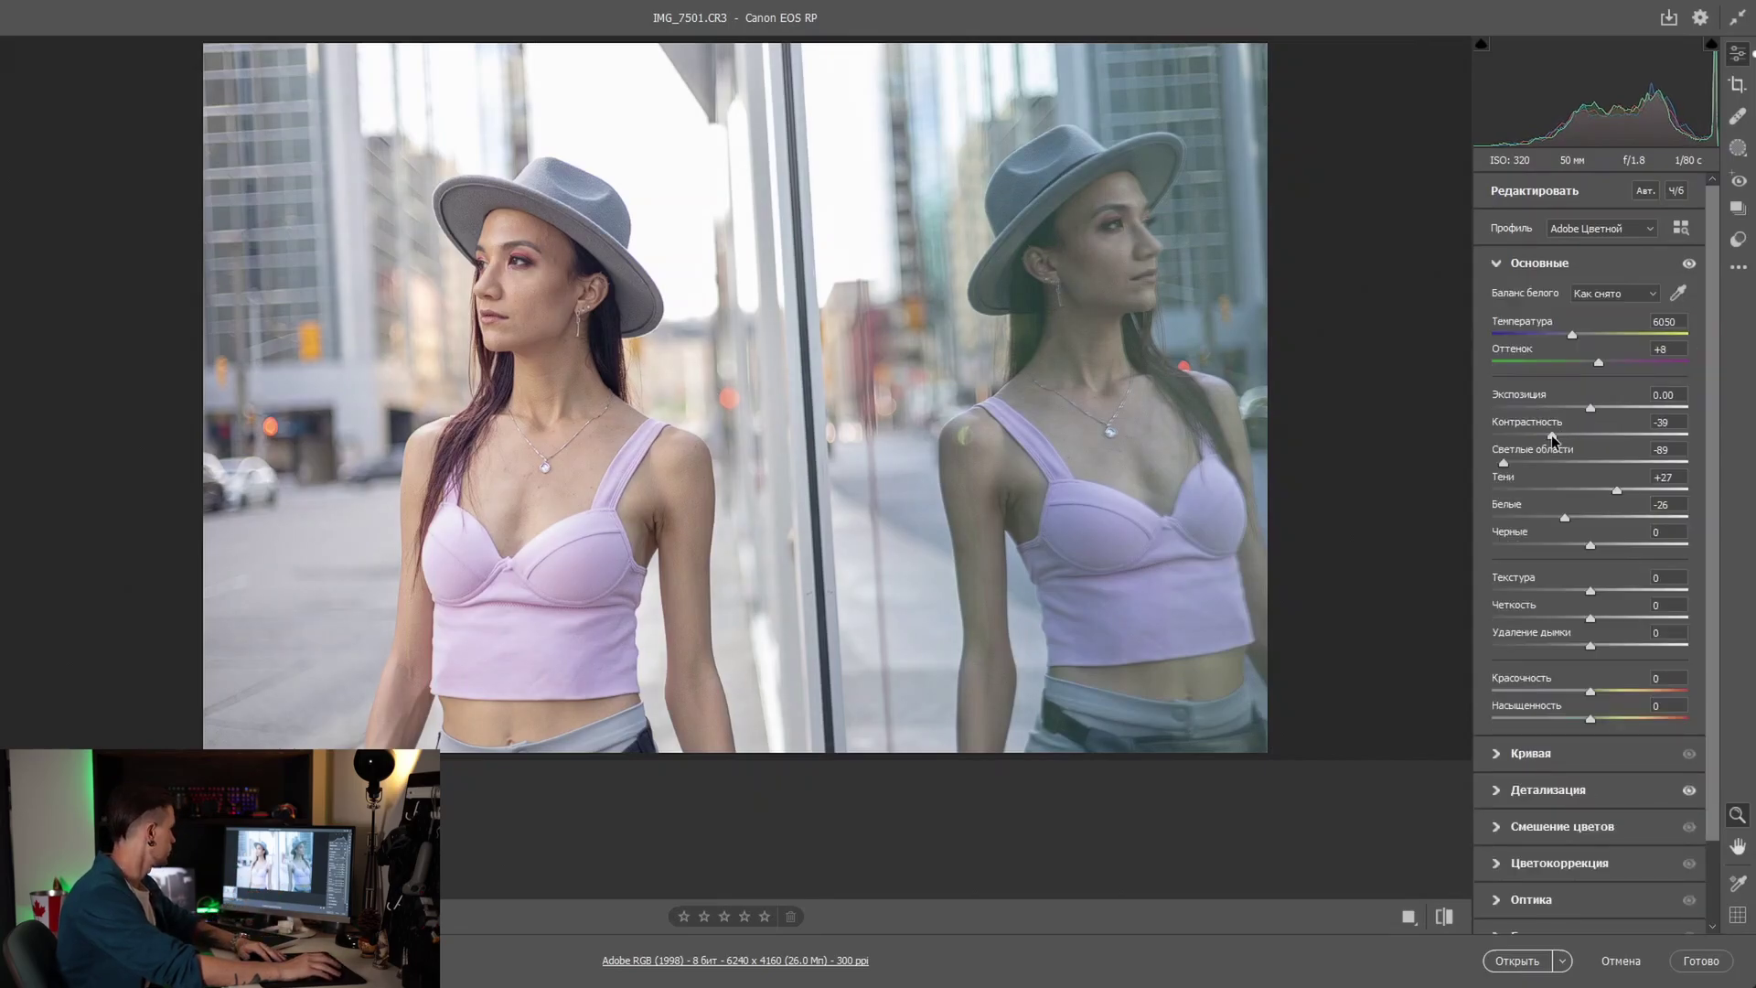
{"action": "left_click", "coordinate": [1450, 918]}
{"action": "left_click", "coordinate": [1452, 917]}
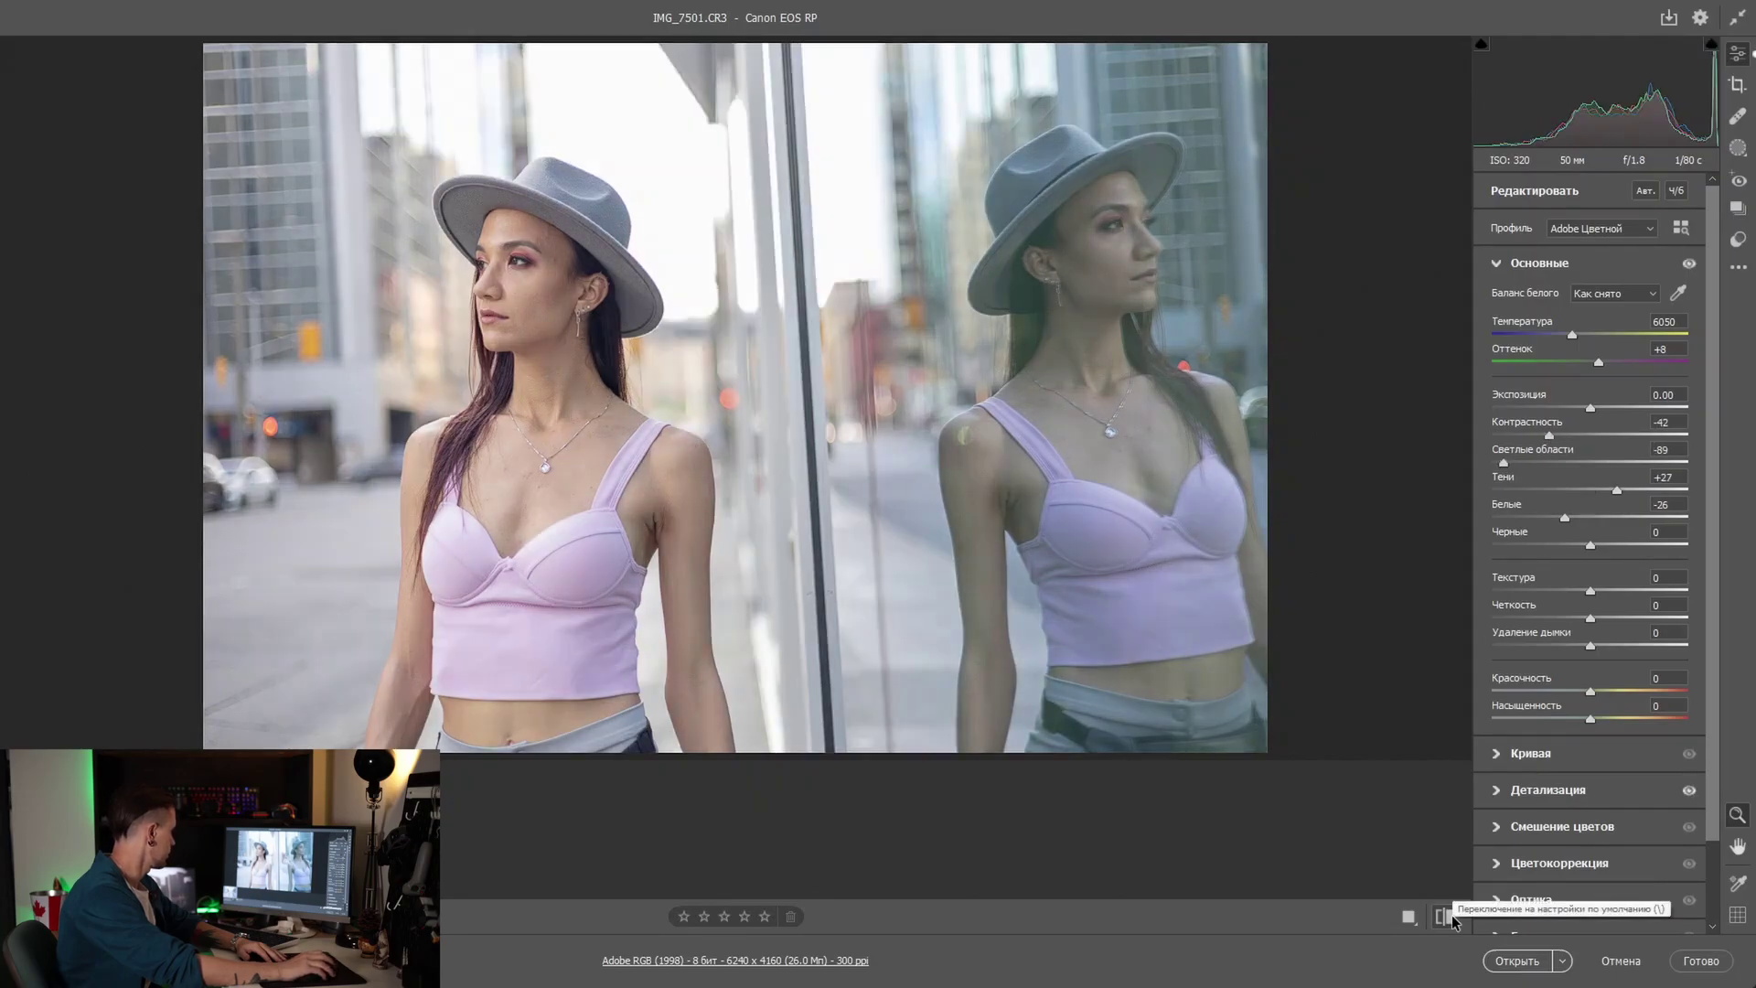
{"action": "left_click", "coordinate": [1518, 960]}
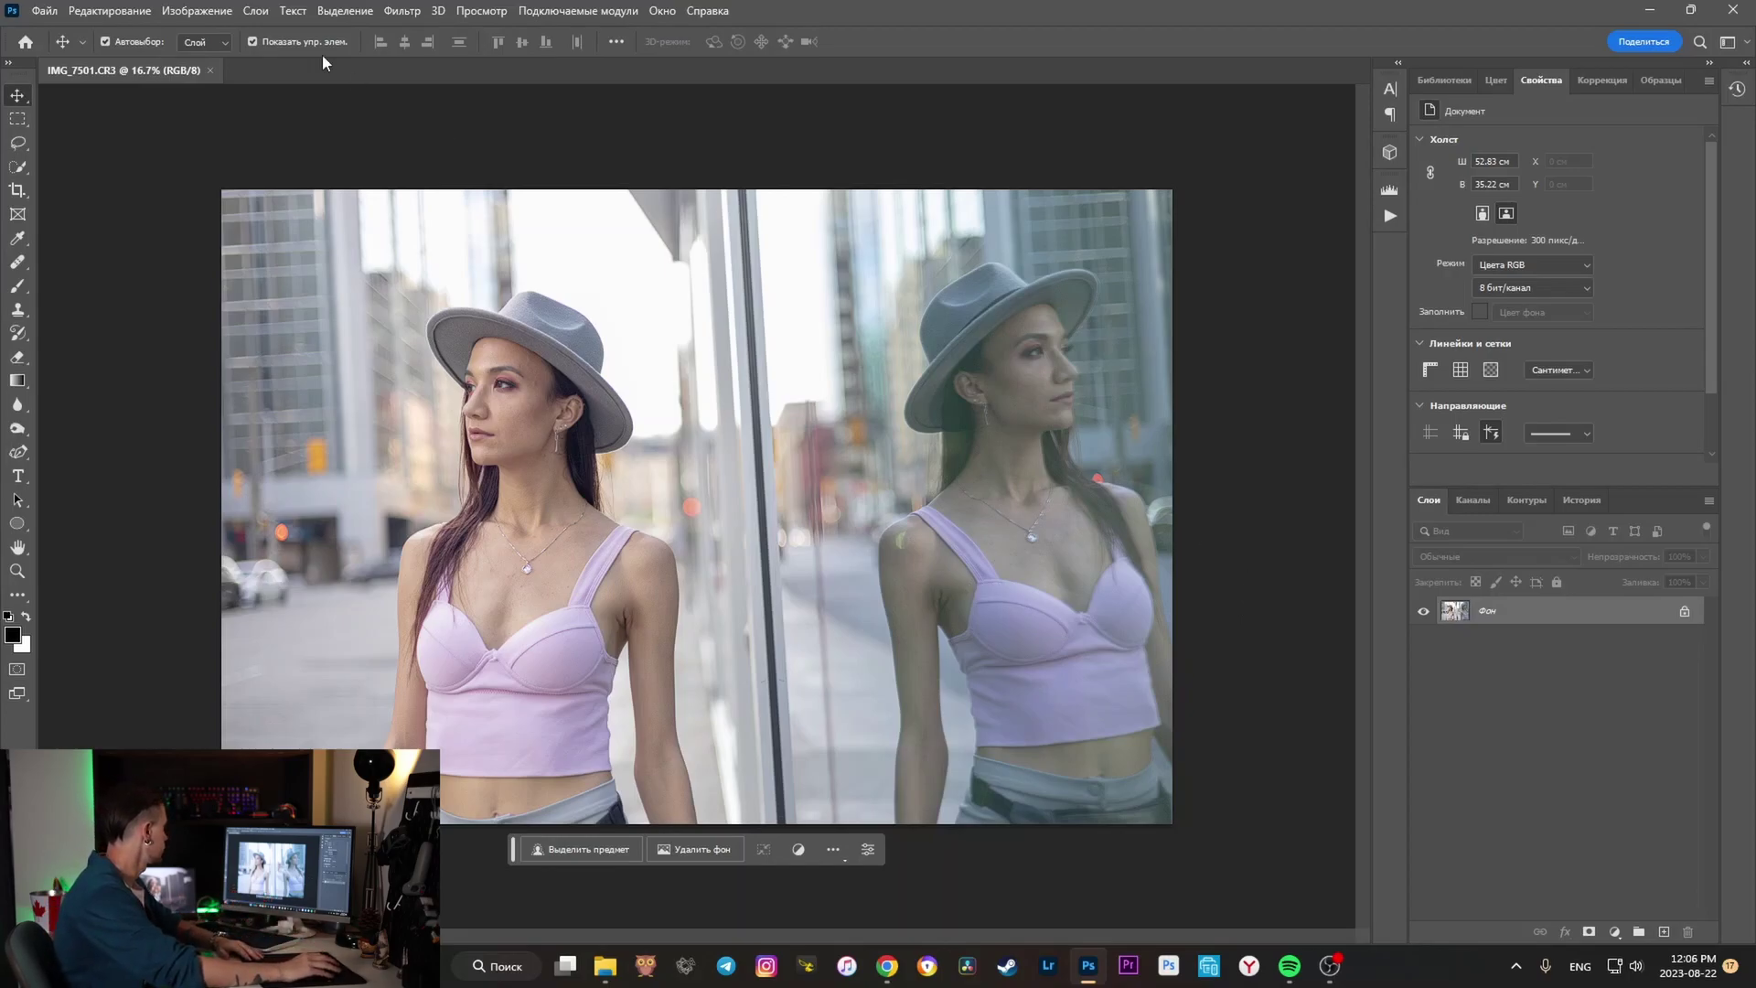
- Run Filter > Dehancer > Dehancer Film on the portrait
{"action": "left_click", "coordinate": [402, 11]}
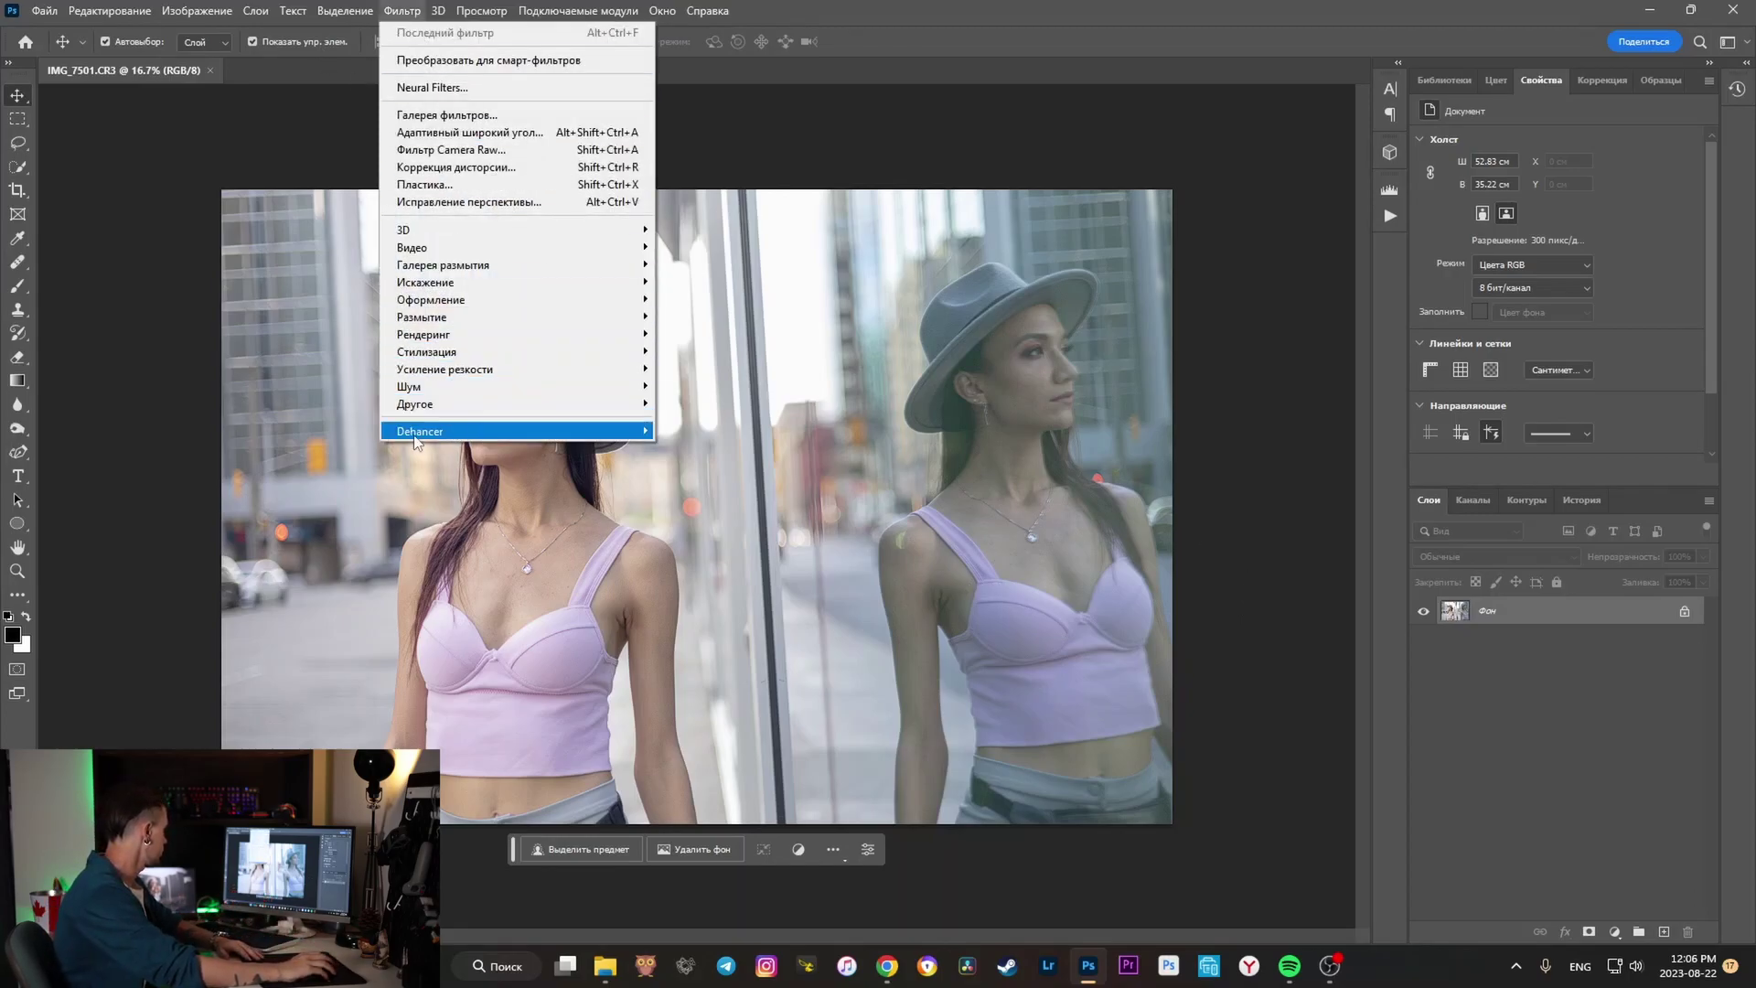
{"action": "mouse_move", "coordinate": [420, 431]}
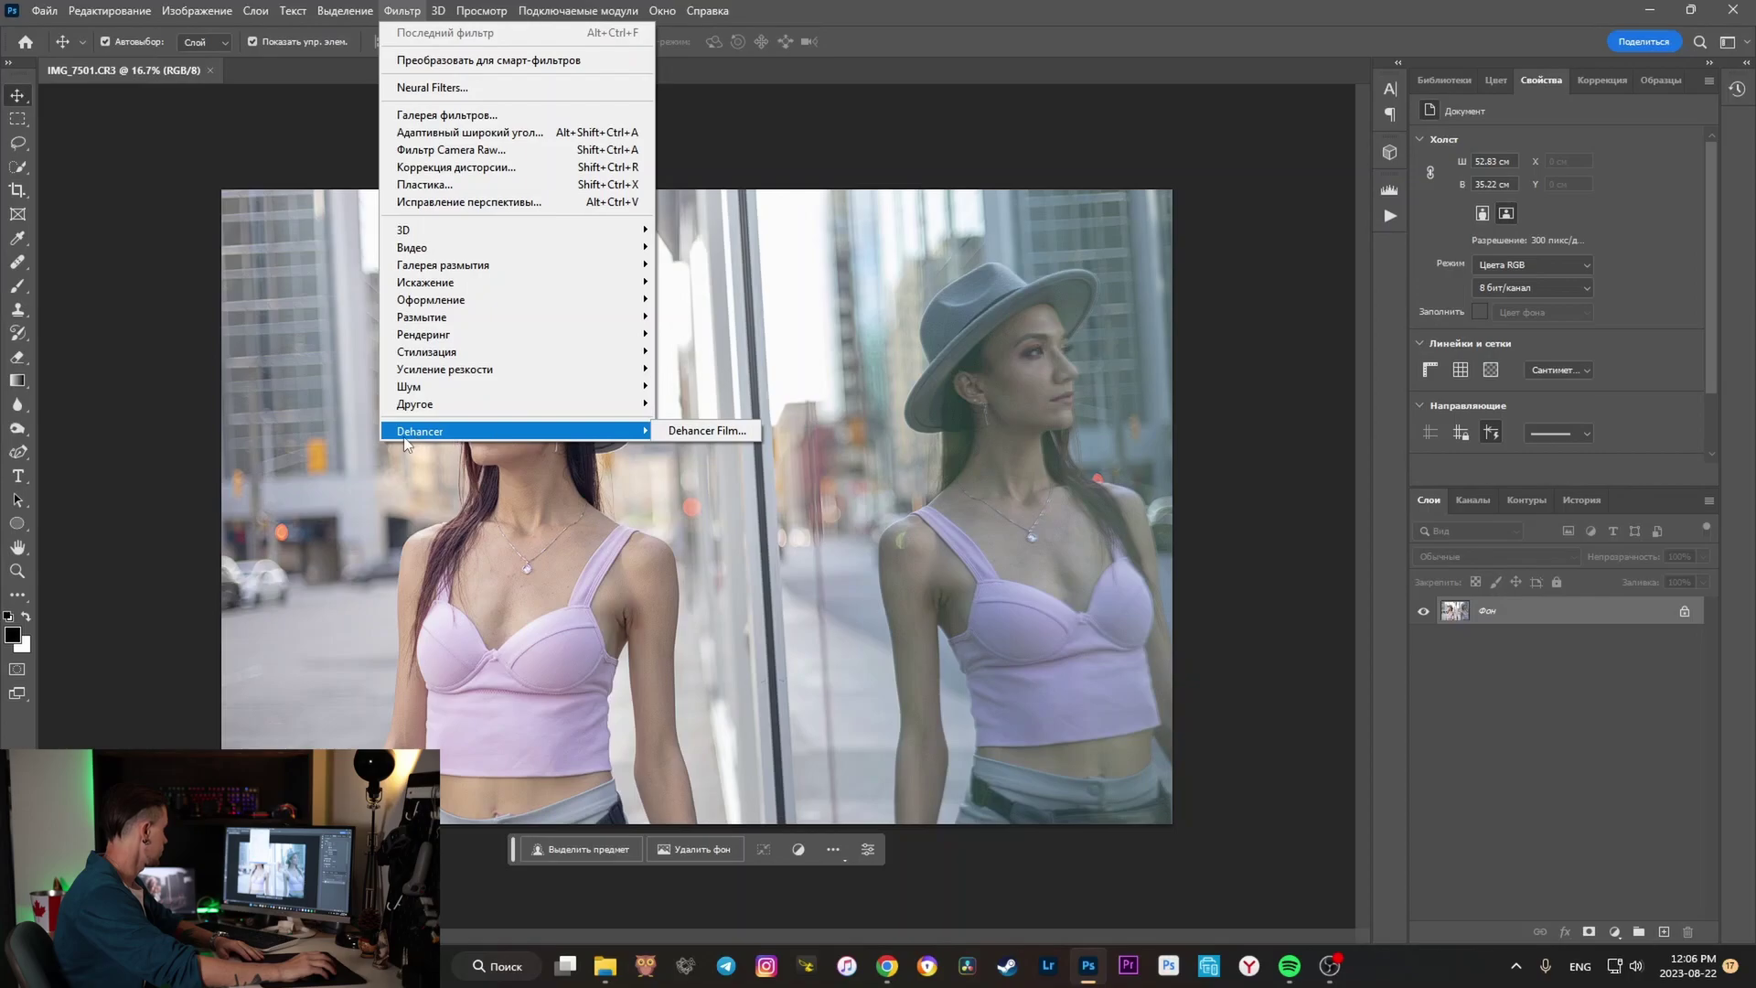
{"action": "left_click", "coordinate": [686, 430]}
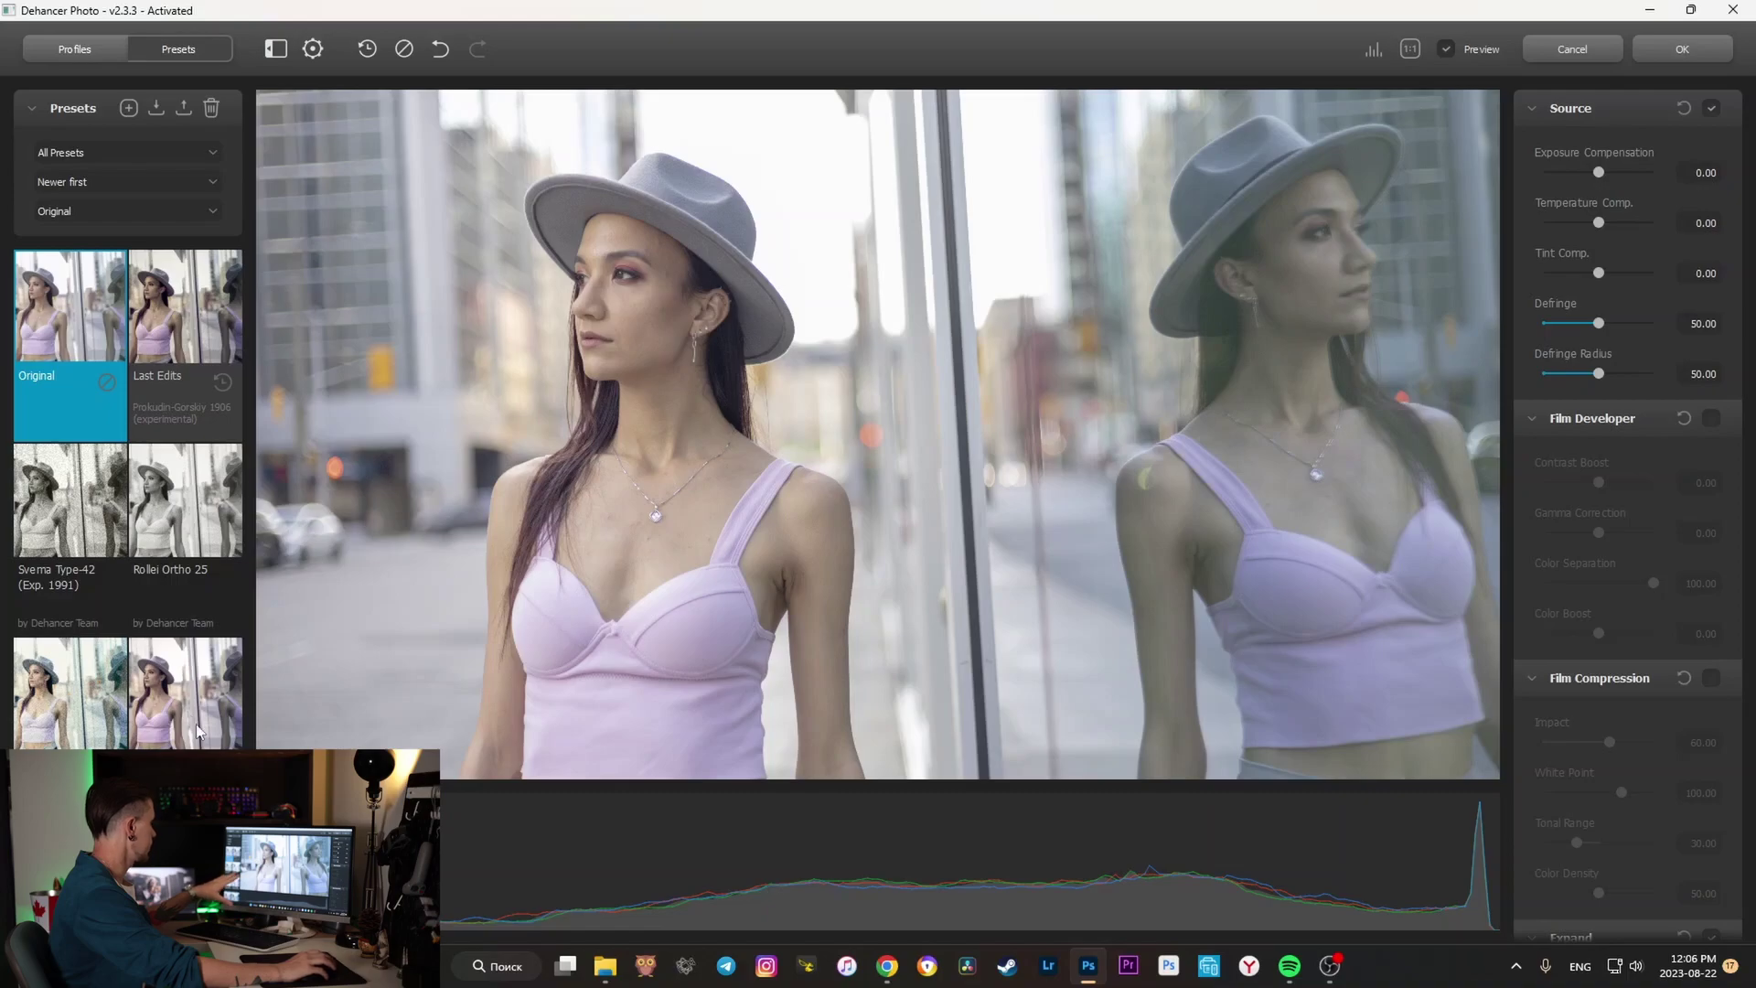
- Browse the preset category and film lists in the Presets panel
{"action": "left_click", "coordinate": [209, 152]}
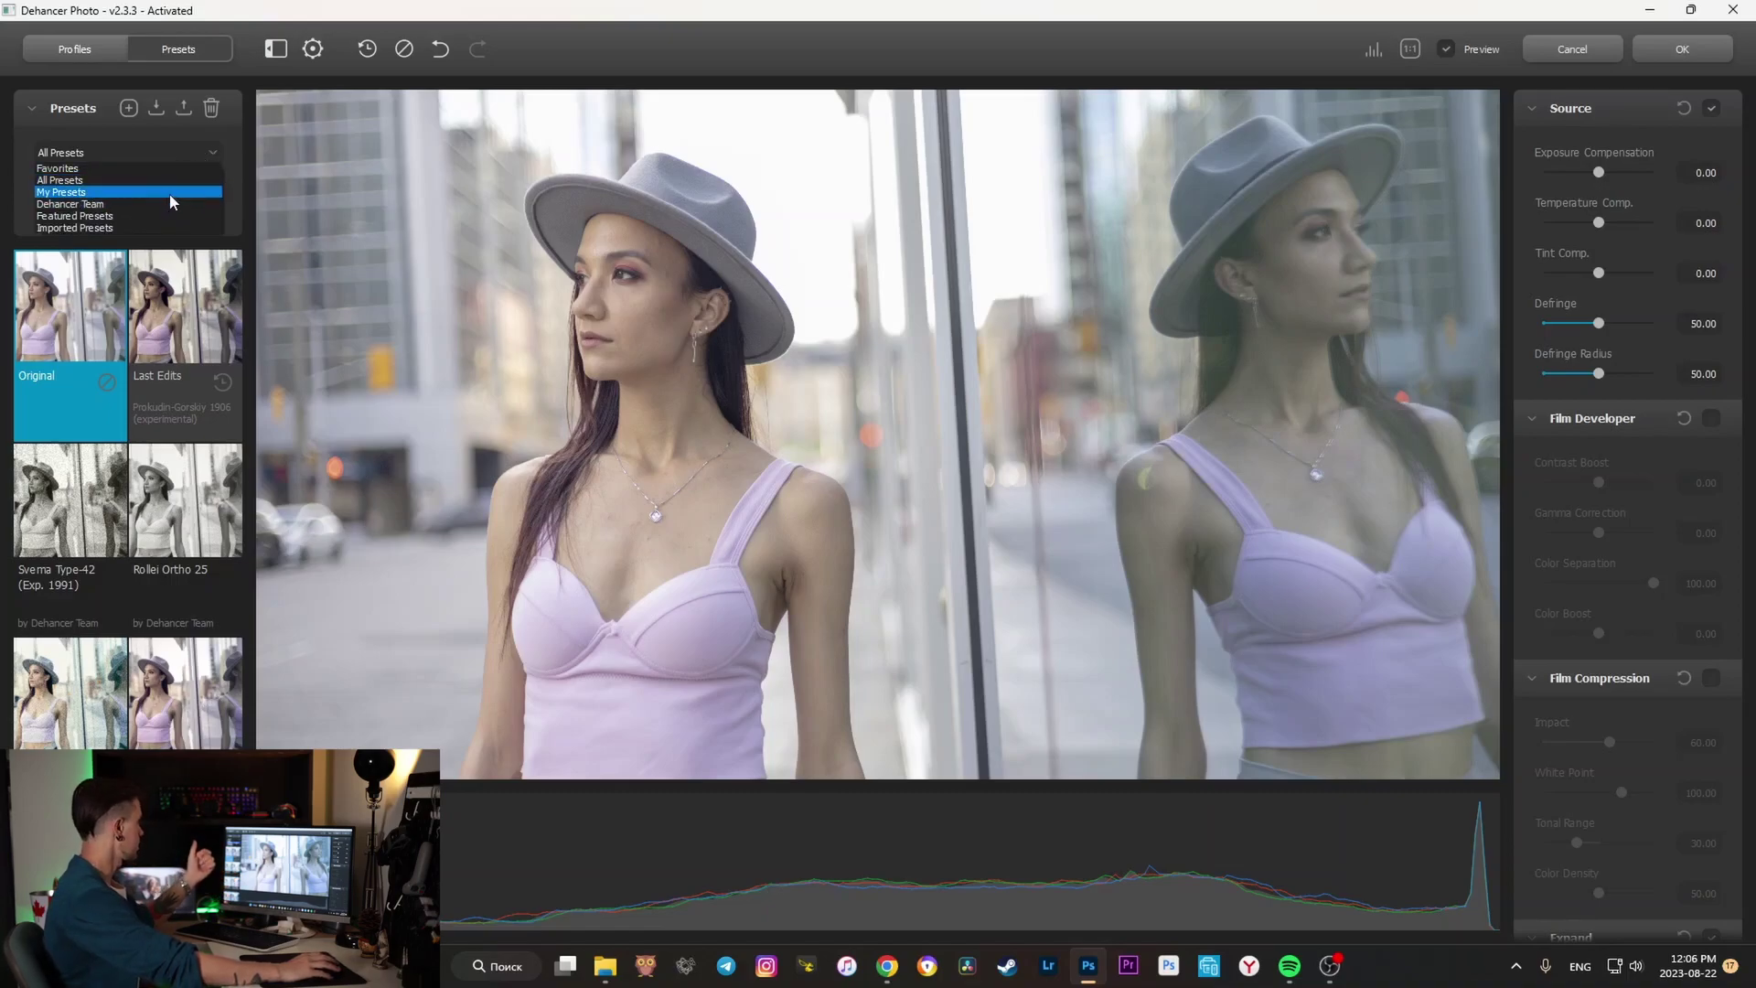
{"action": "left_click", "coordinate": [214, 211]}
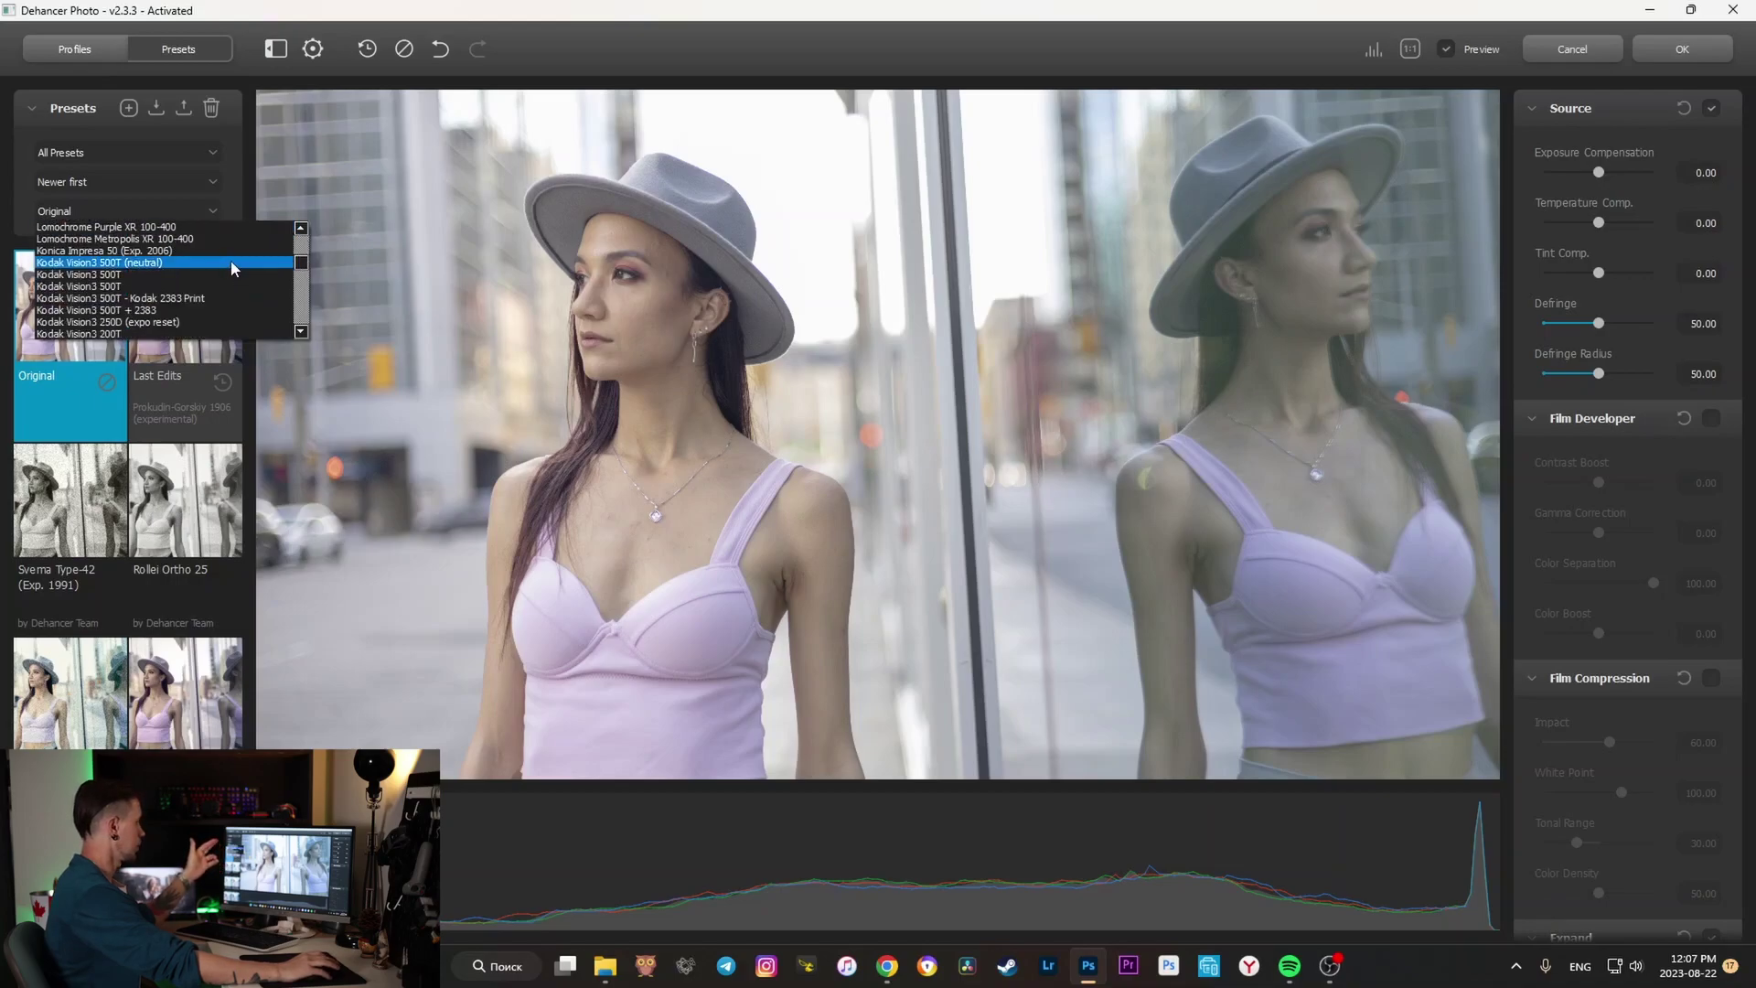
{"action": "scroll", "coordinate": [236, 258], "scroll_direction": "up", "scroll_amount": 1}
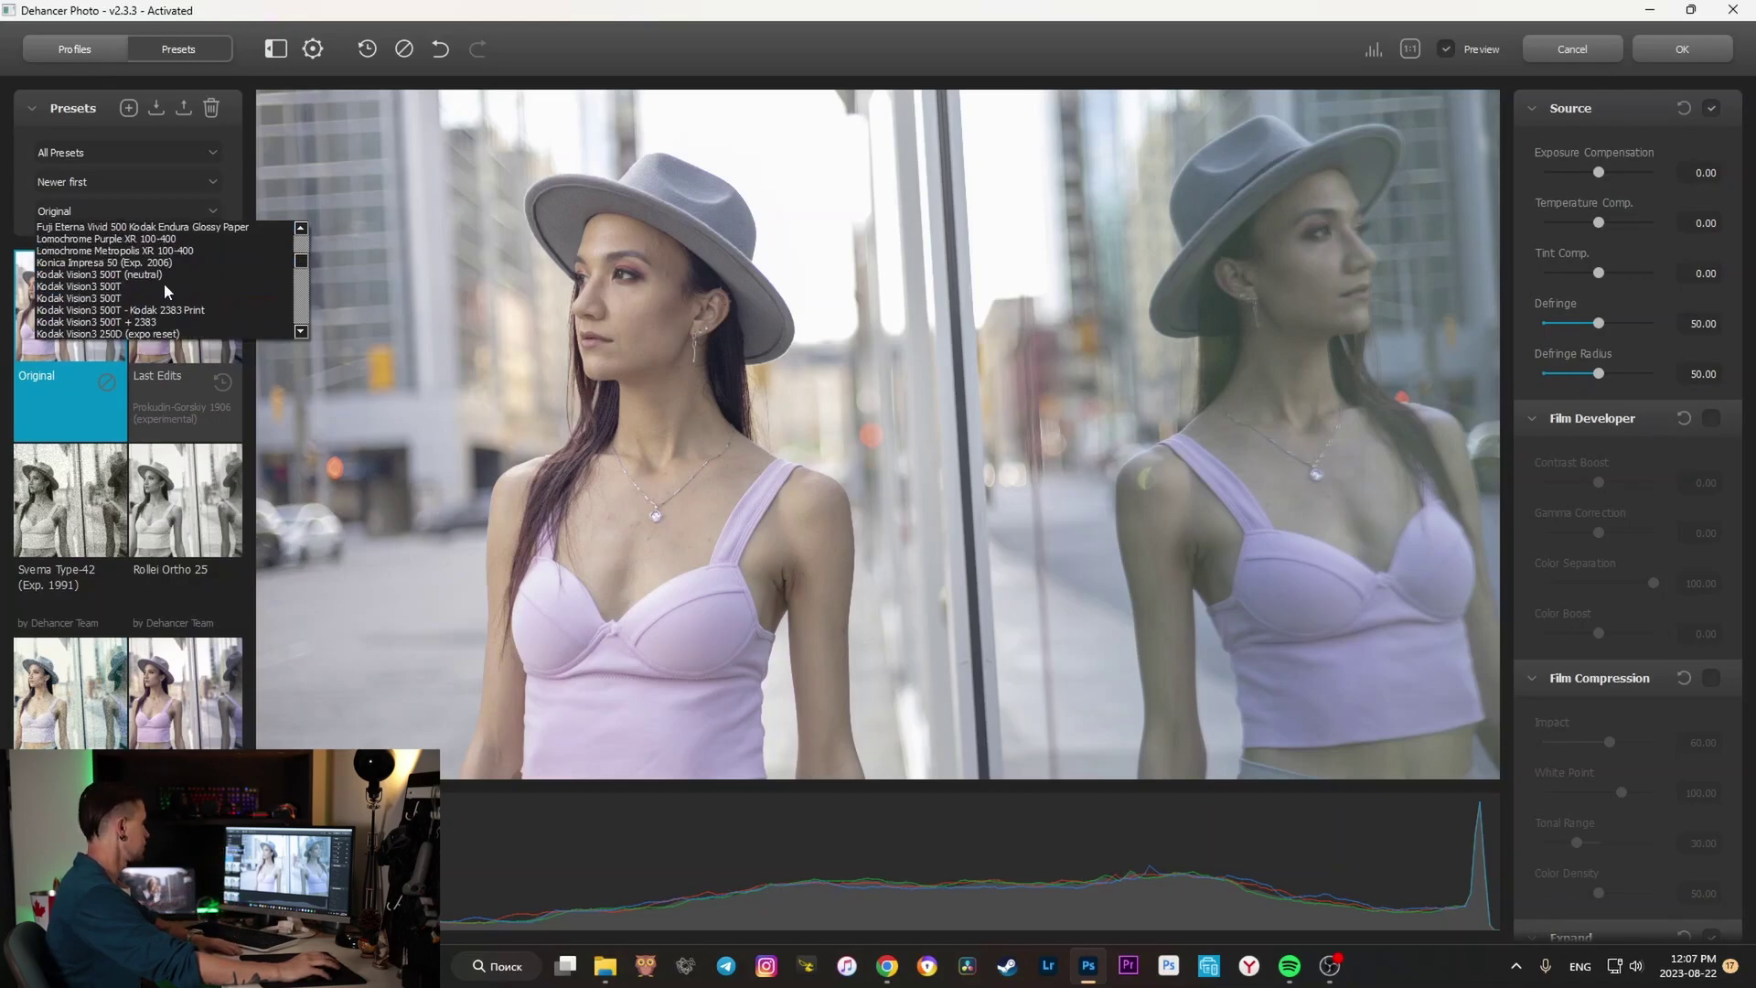
{"action": "scroll", "coordinate": [167, 291], "scroll_direction": "up", "scroll_amount": 5}
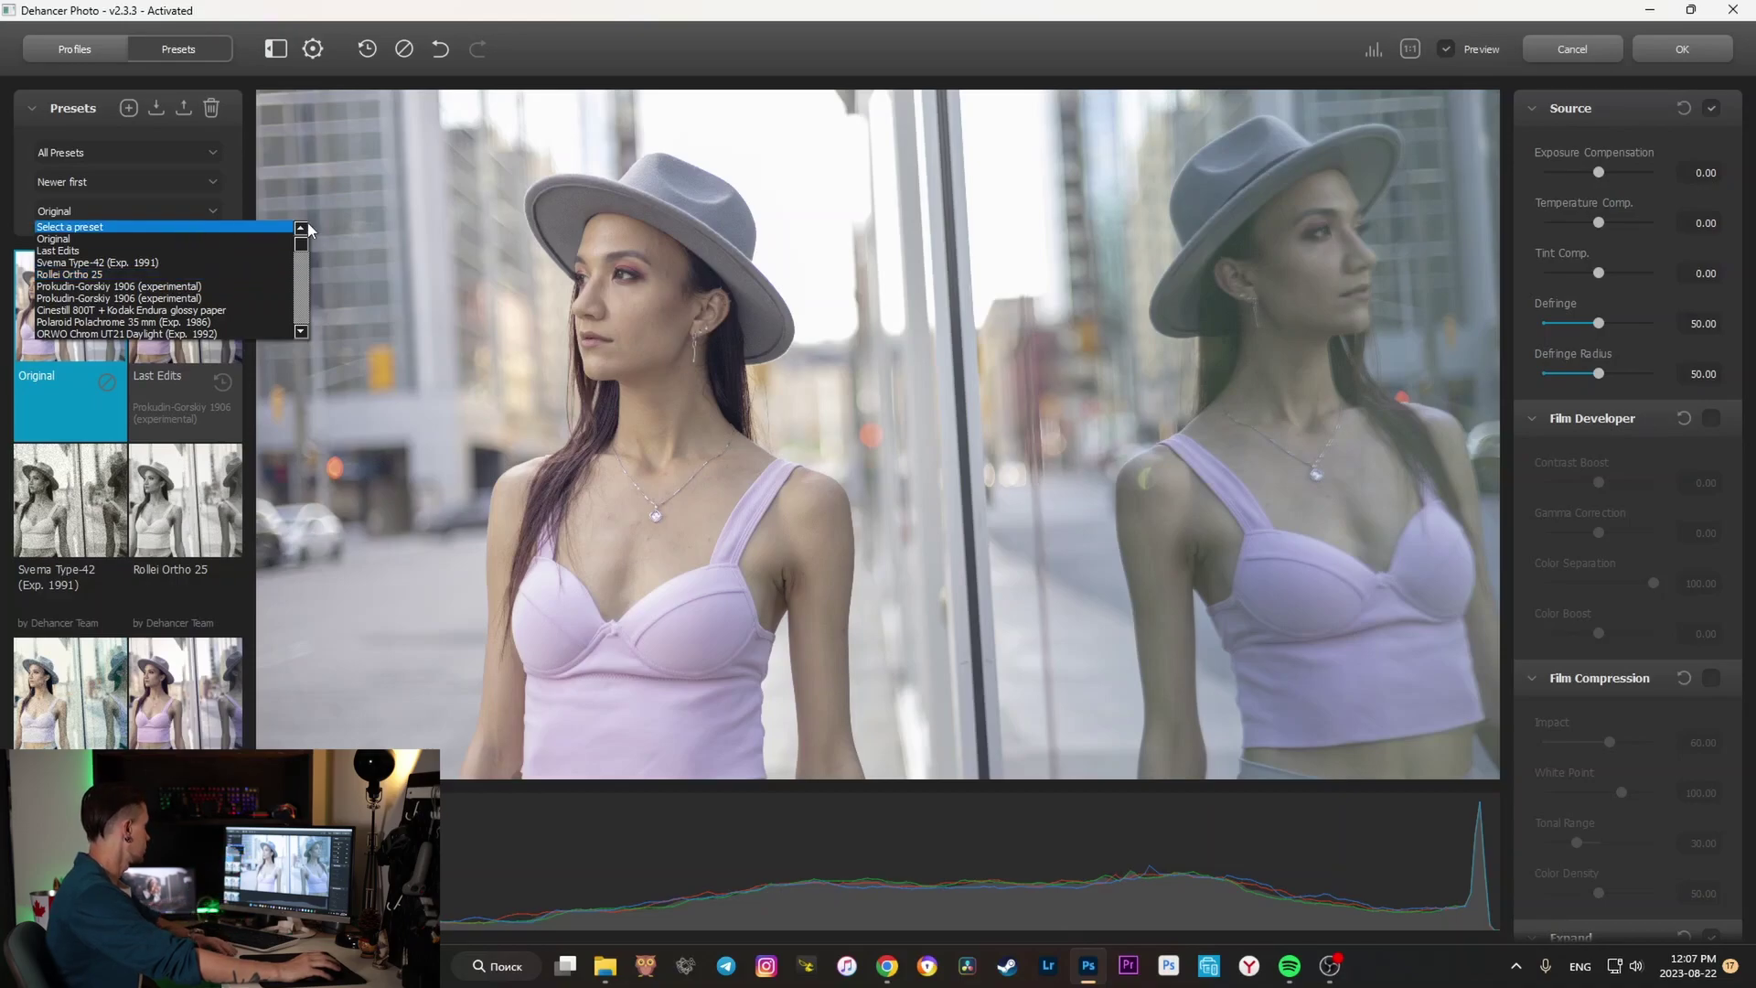
{"action": "left_click", "coordinate": [274, 231]}
- Try Lomochrome Purple and Kodak Vision3 500T, then apply Prokudin-Gorskiy 1906 (experimental)
{"action": "scroll", "coordinate": [170, 439], "scroll_direction": "down", "scroll_amount": 5}
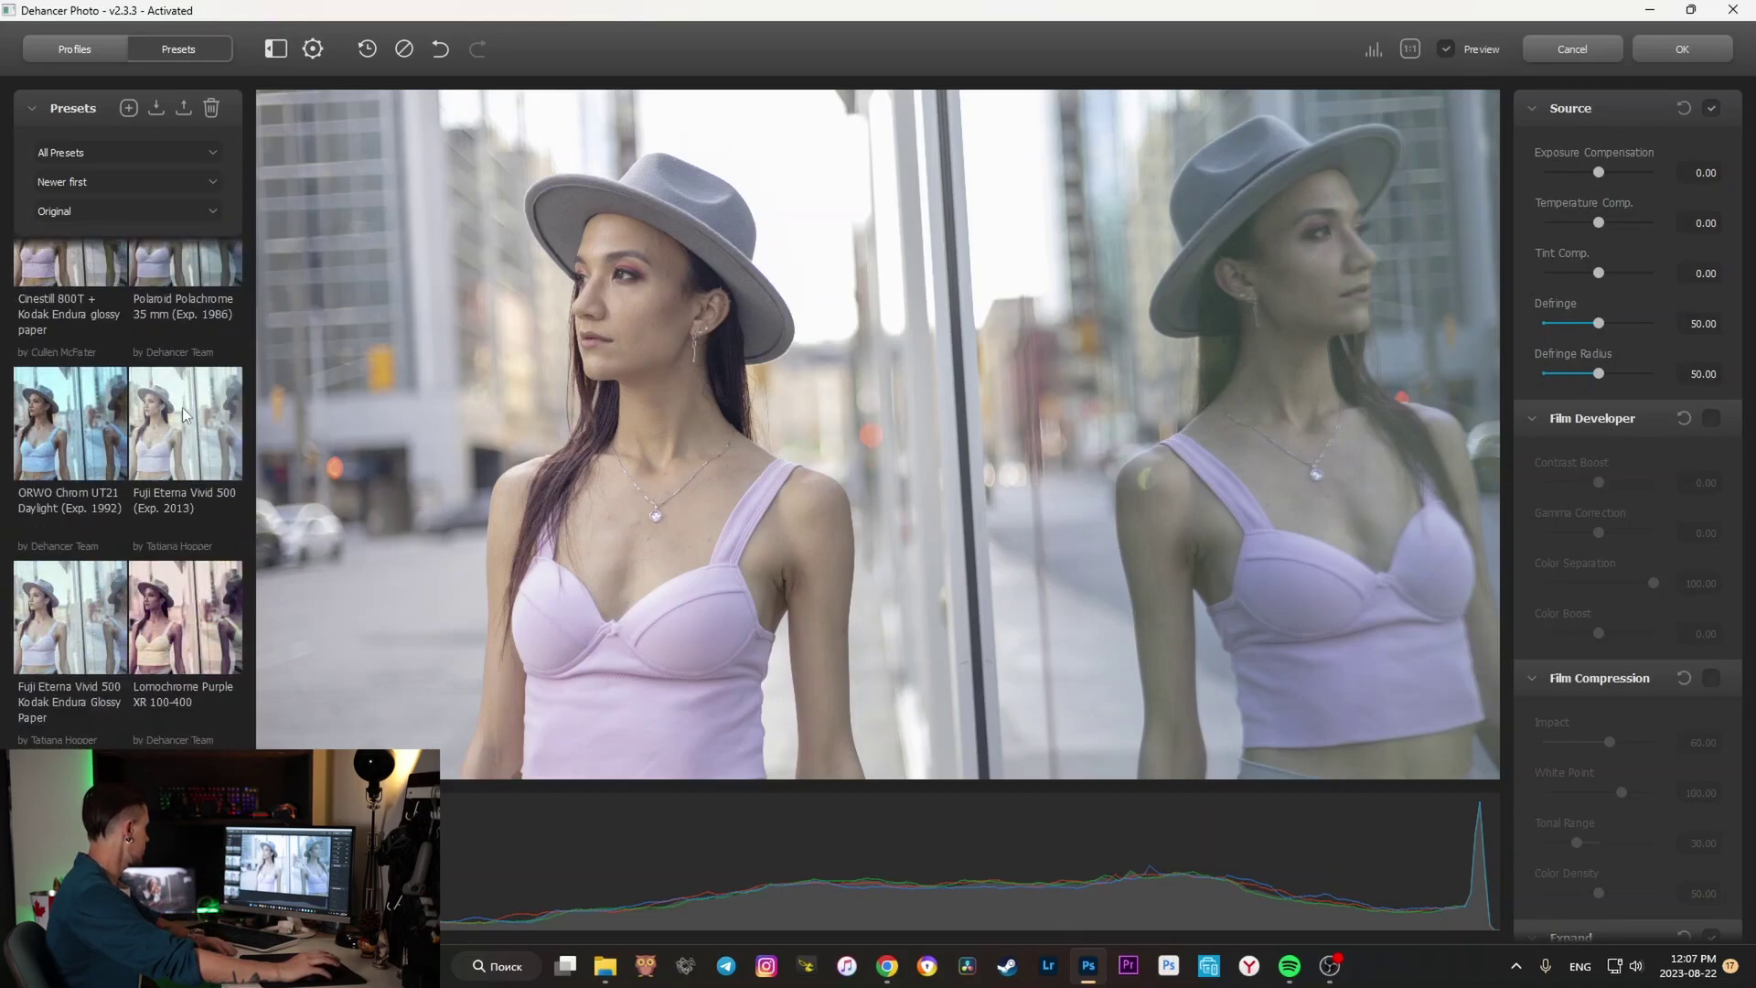
{"action": "left_click", "coordinate": [174, 593]}
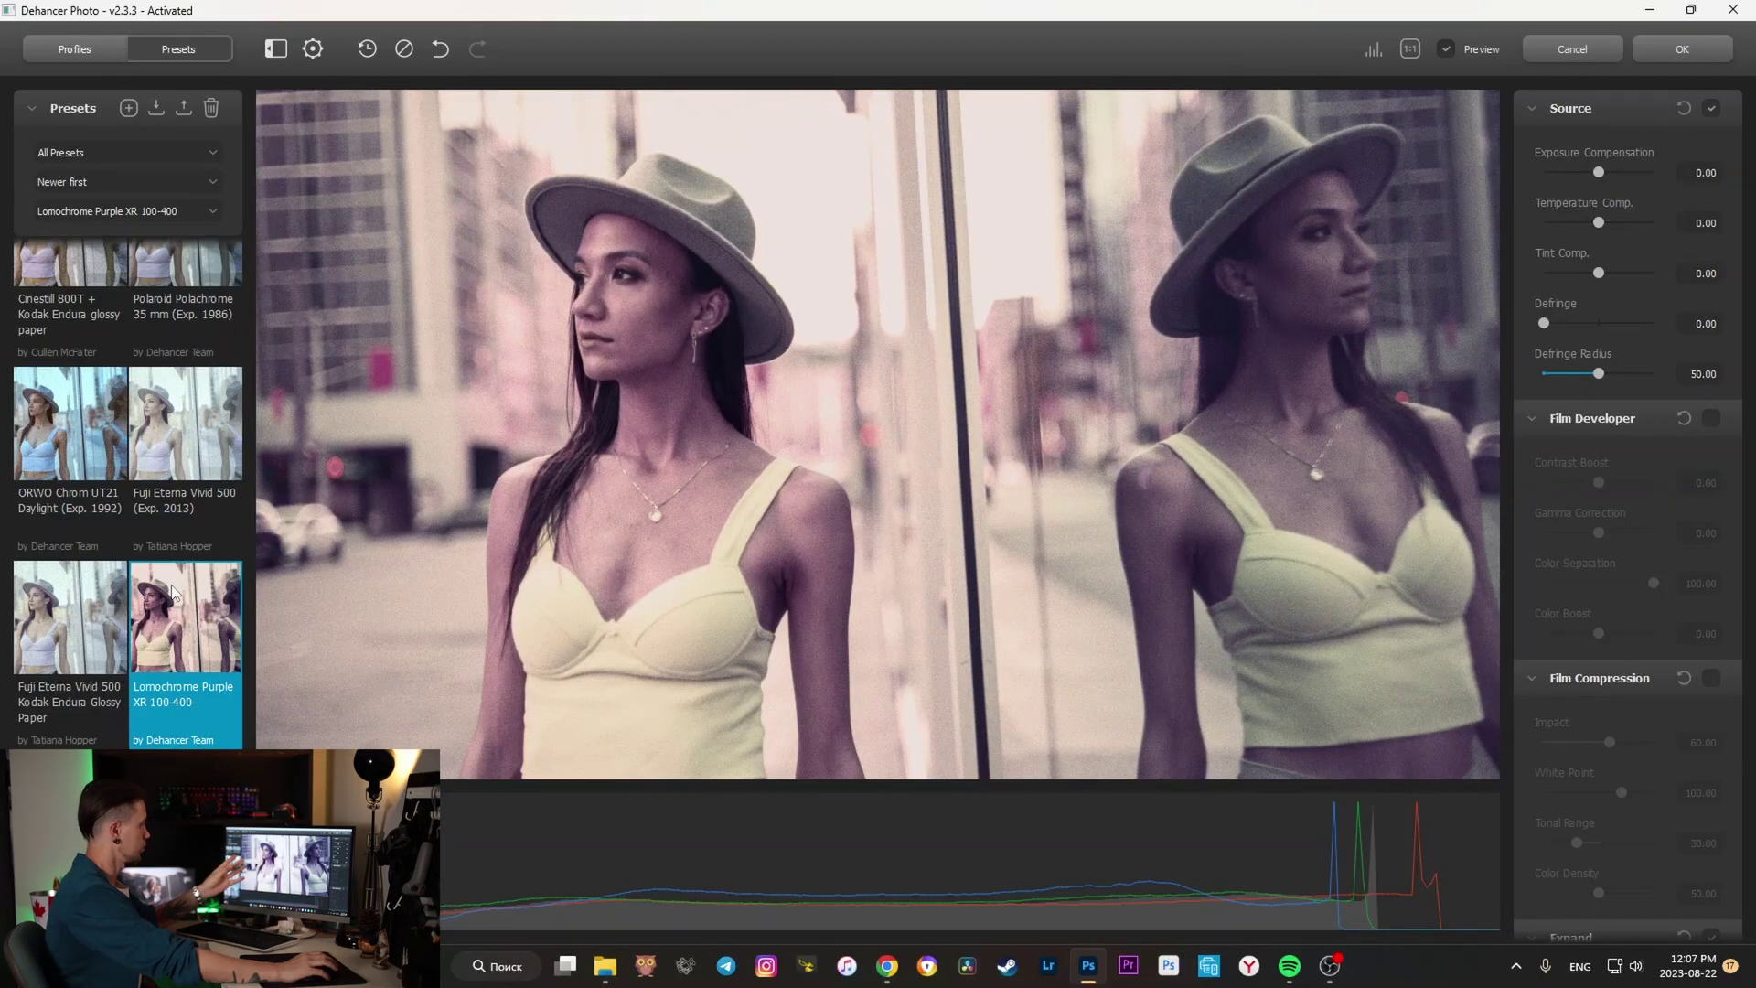
{"action": "scroll", "coordinate": [170, 625], "scroll_direction": "down", "scroll_amount": 5}
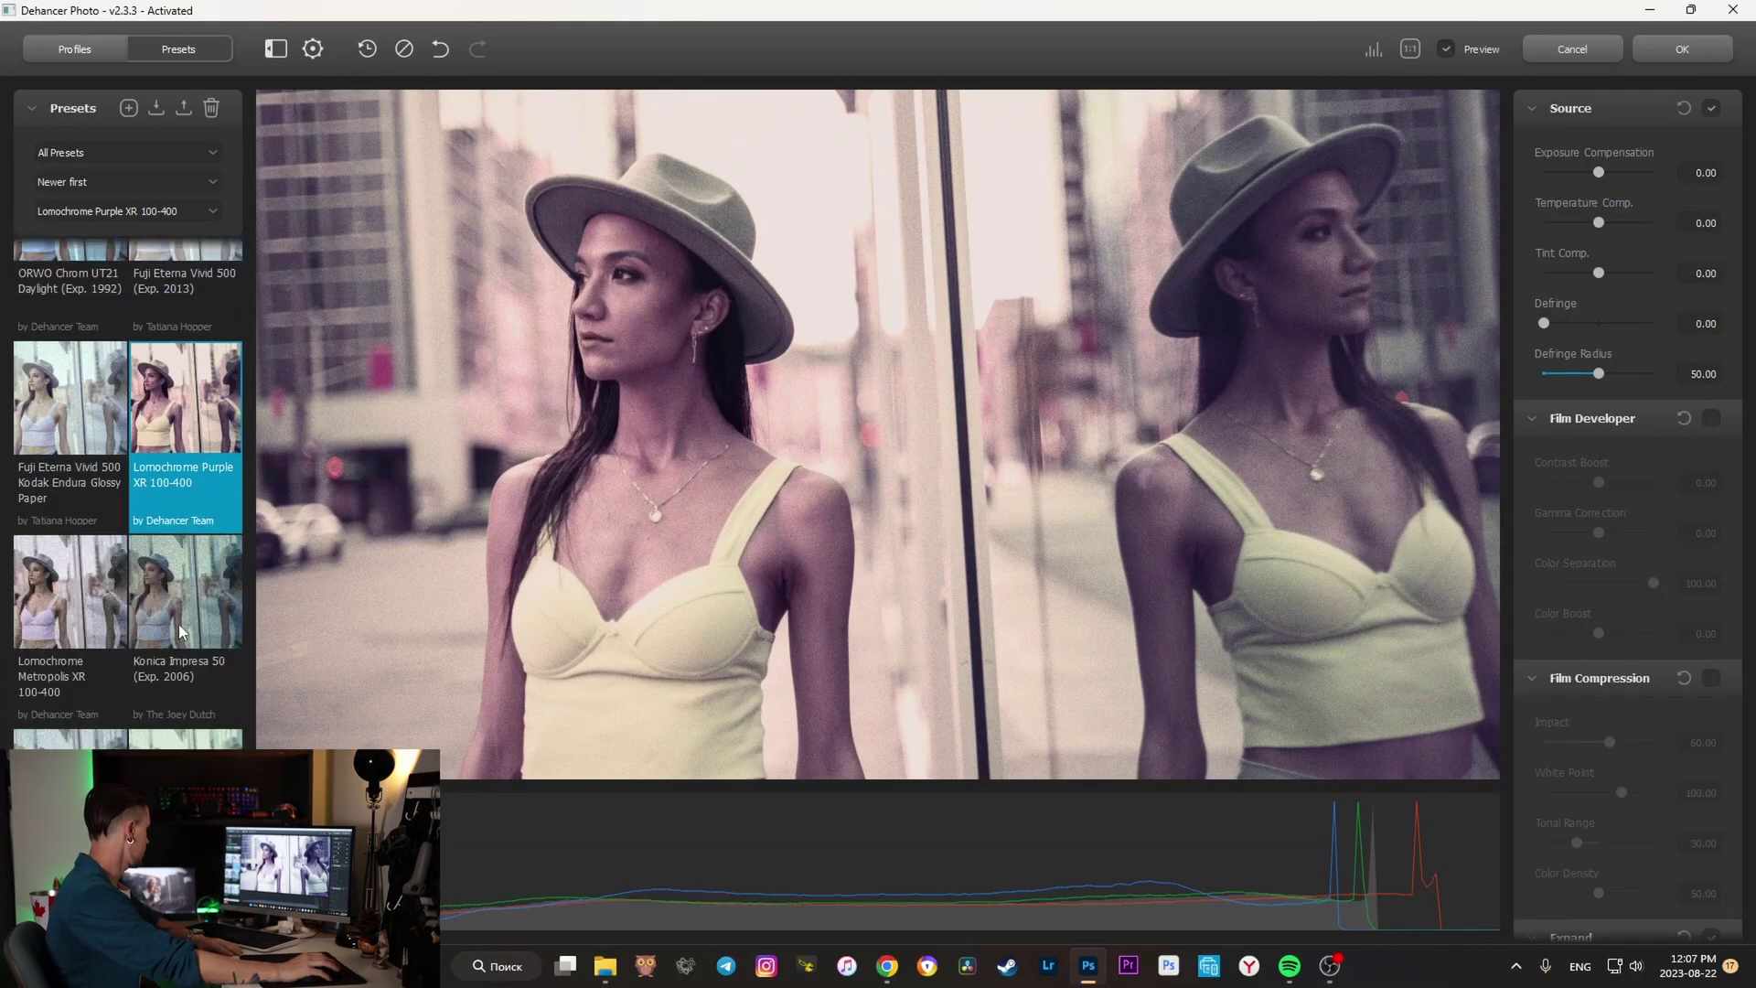
{"action": "left_click", "coordinate": [183, 572]}
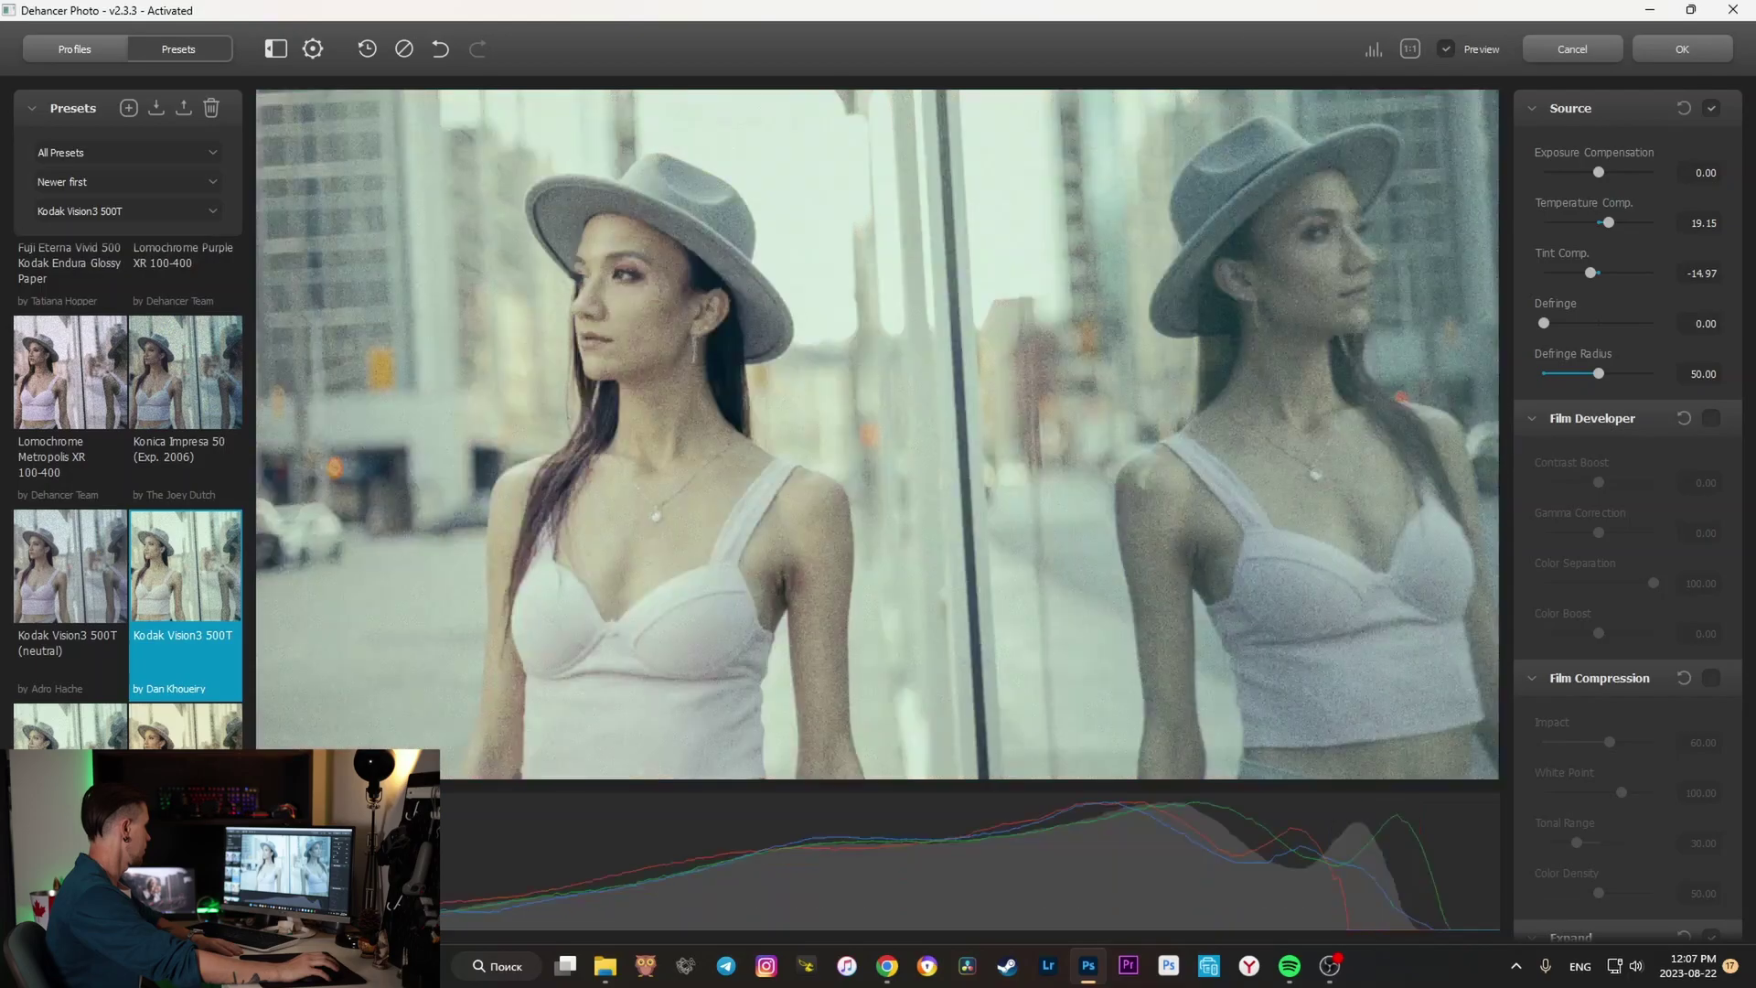
{"action": "scroll", "coordinate": [161, 697], "scroll_direction": "up", "scroll_amount": 3}
{"action": "scroll", "coordinate": [161, 677], "scroll_direction": "up", "scroll_amount": 3}
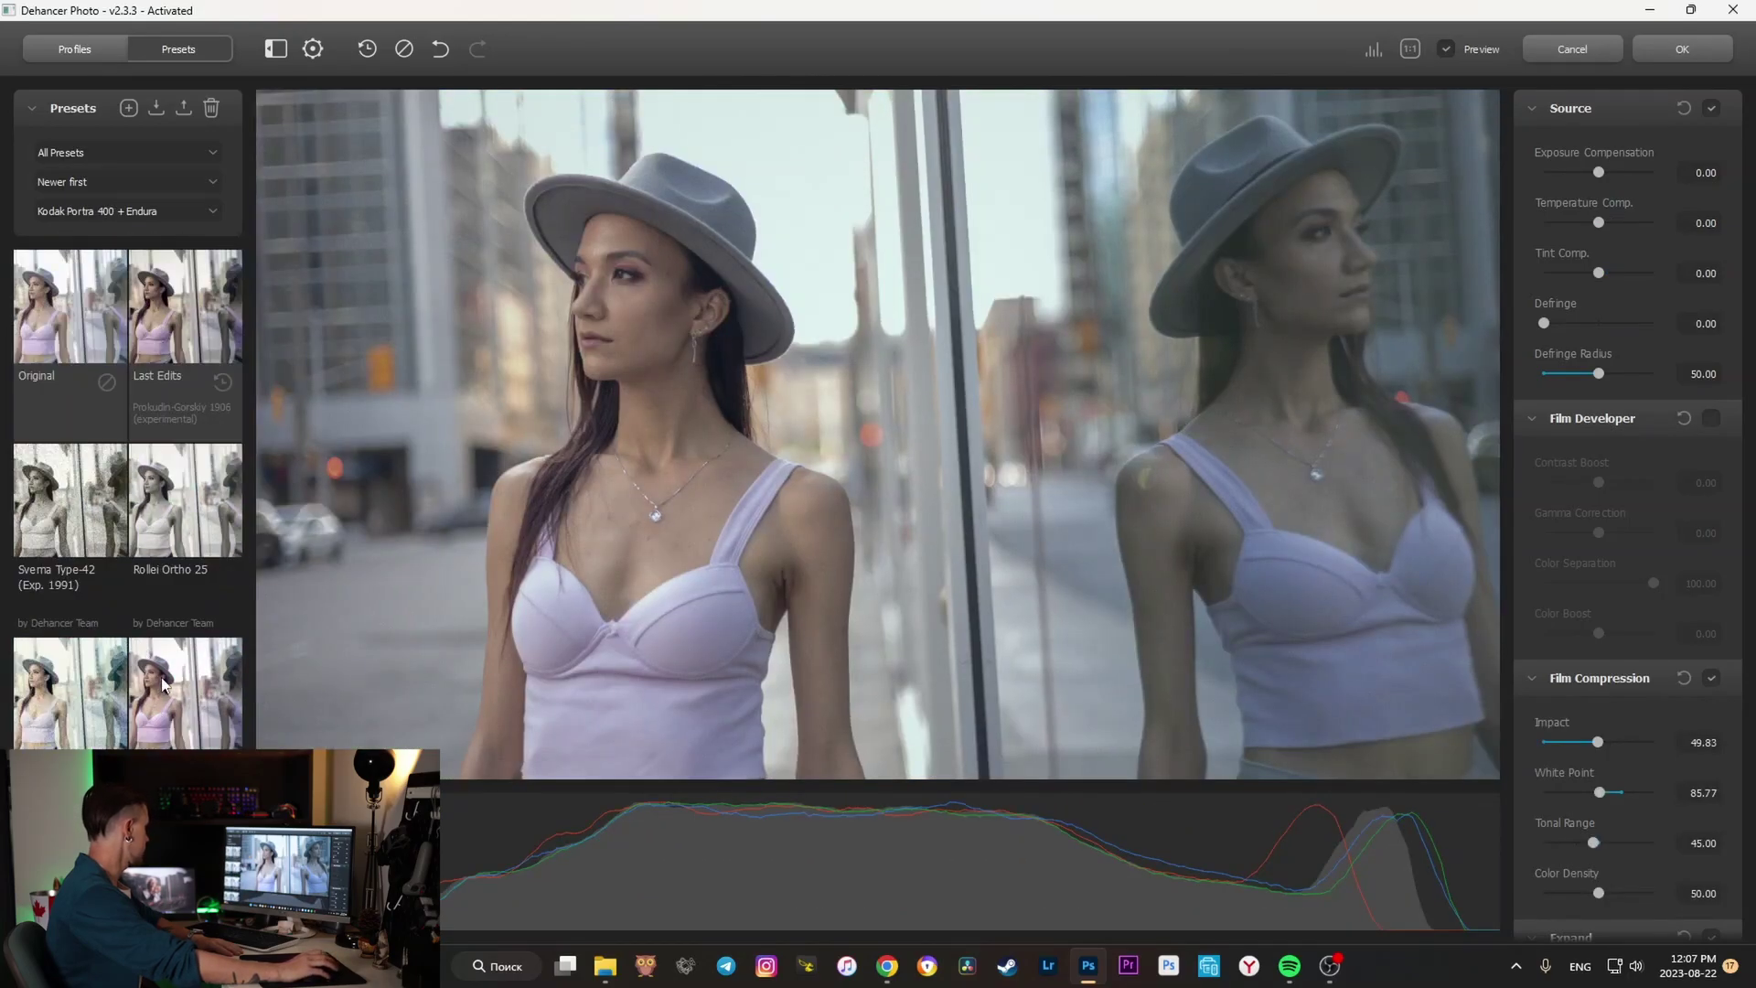
{"action": "left_click", "coordinate": [178, 685]}
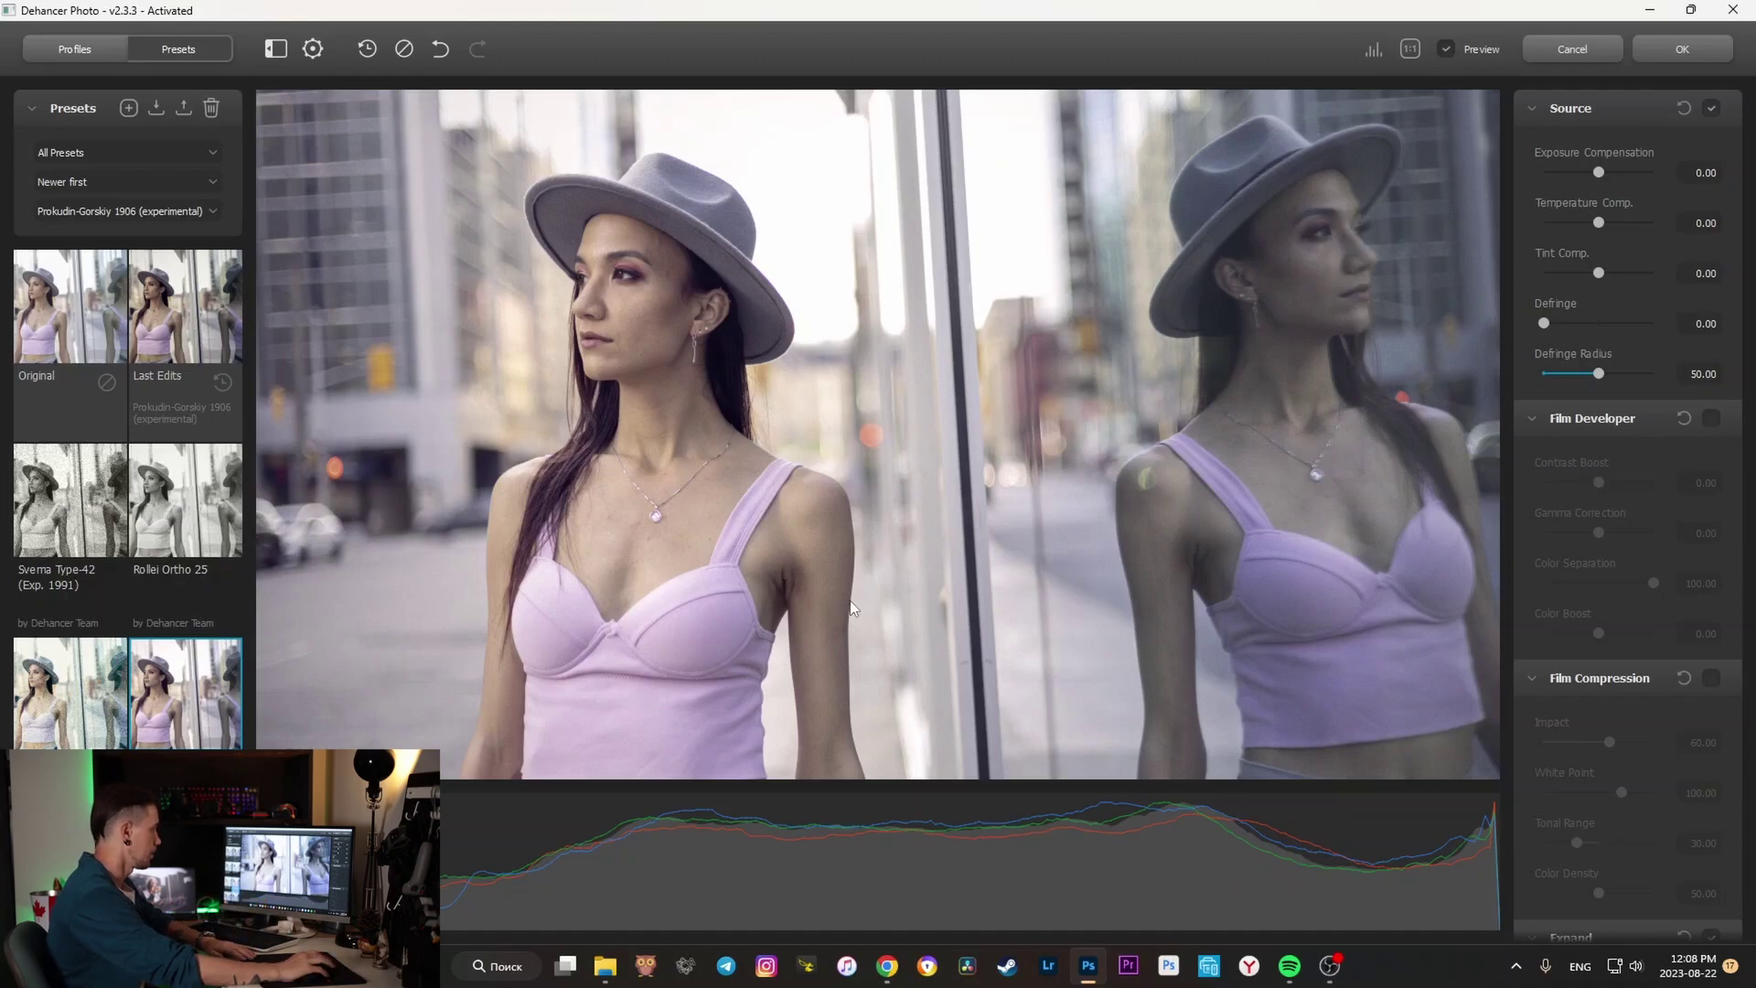
- Switch the preview to 1:1 and uncheck the Vignette tool in the right panel
{"action": "left_click", "coordinate": [1000, 634]}
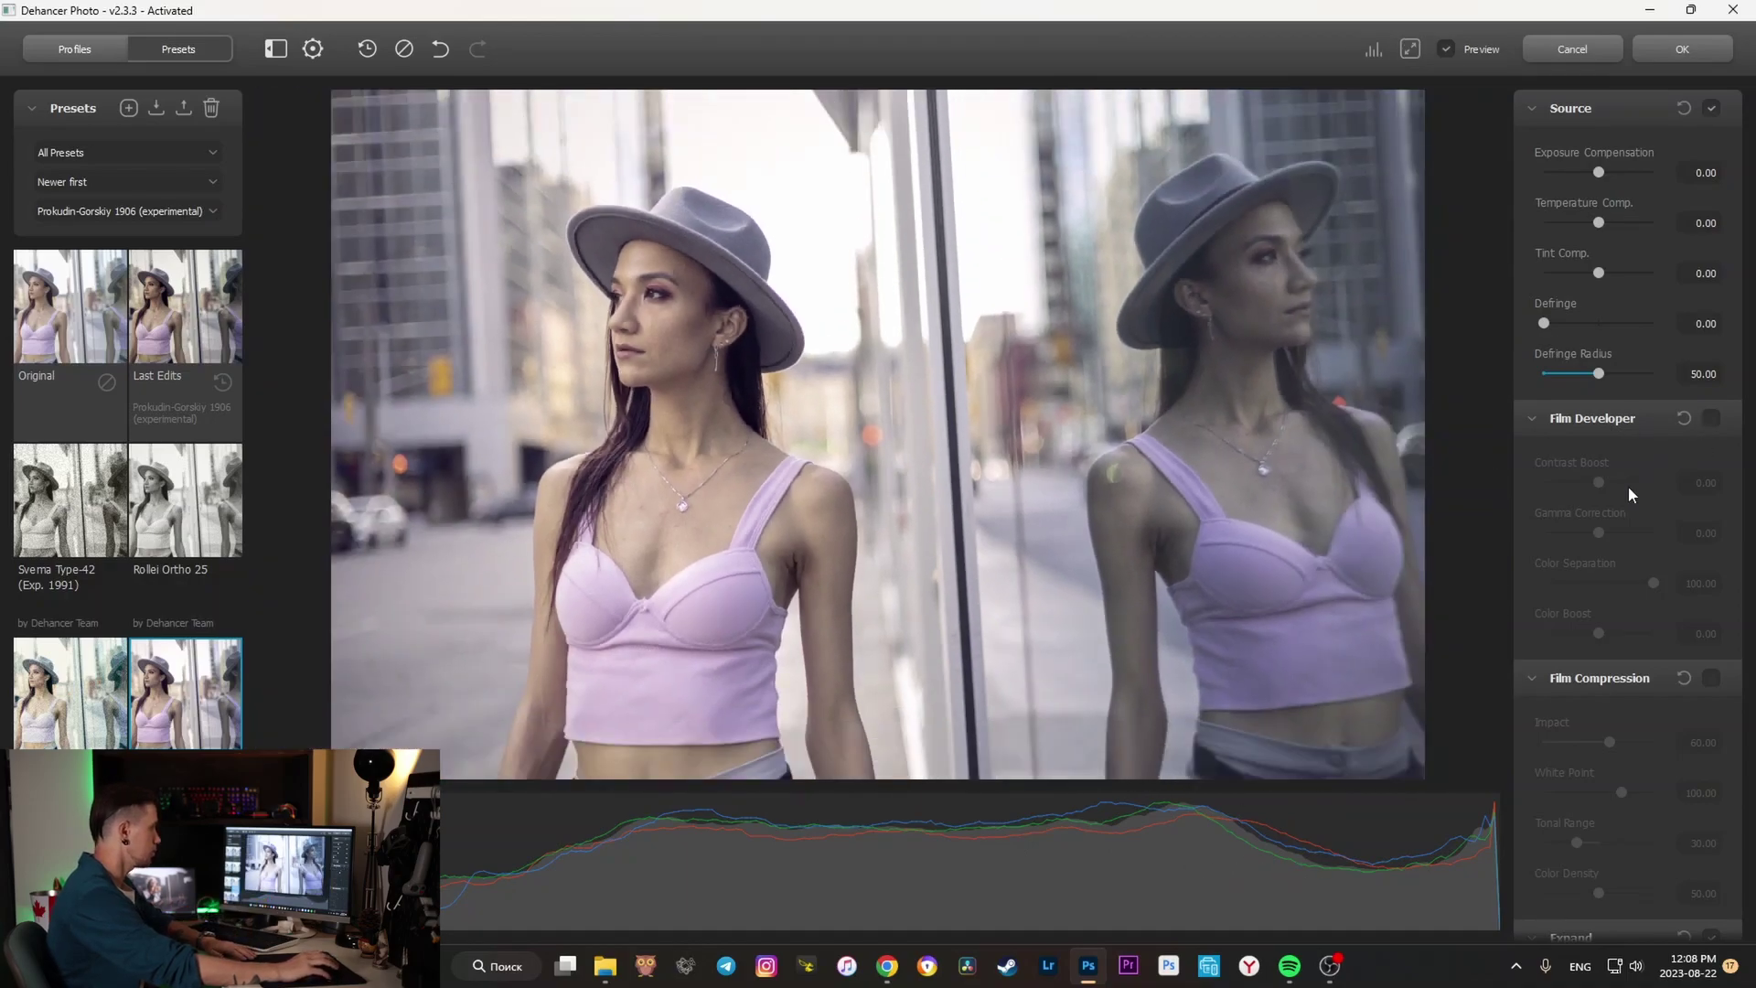
{"action": "scroll", "coordinate": [1606, 283], "scroll_direction": "down", "scroll_amount": 1}
{"action": "scroll", "coordinate": [1600, 269], "scroll_direction": "down", "scroll_amount": 5}
{"action": "scroll", "coordinate": [1600, 269], "scroll_direction": "down", "scroll_amount": 3}
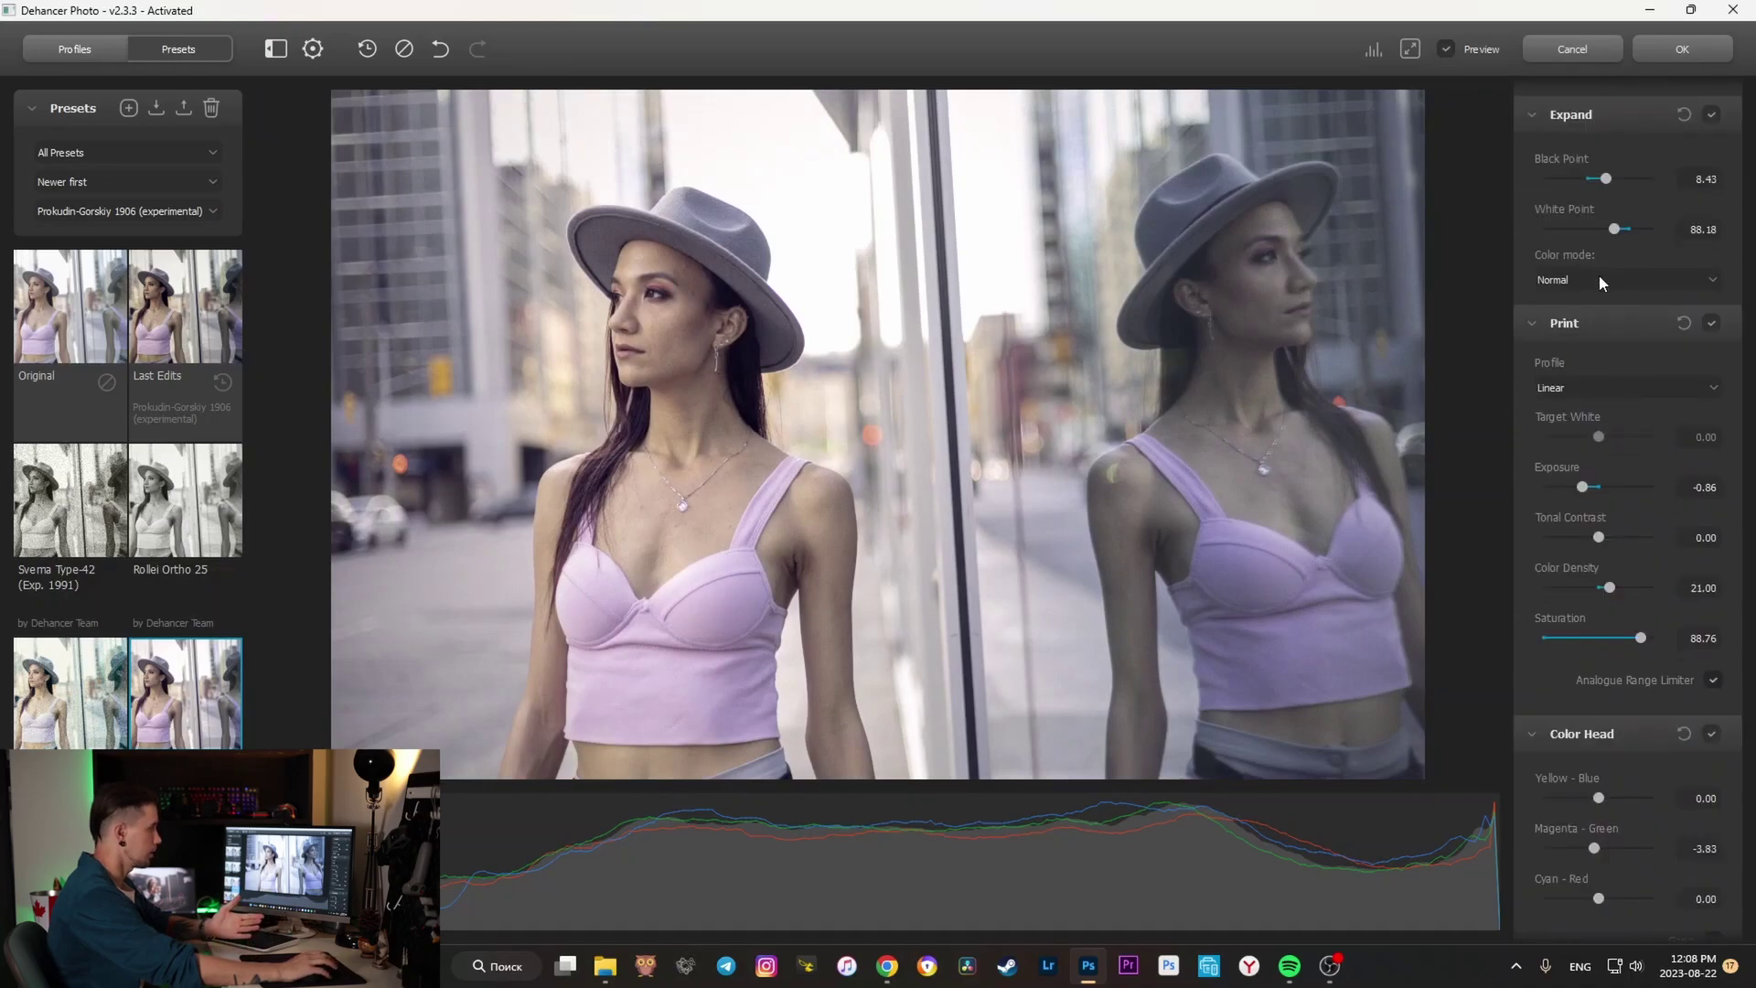
{"action": "scroll", "coordinate": [1599, 279], "scroll_direction": "down", "scroll_amount": 3}
{"action": "scroll", "coordinate": [1593, 292], "scroll_direction": "down", "scroll_amount": 3}
{"action": "scroll", "coordinate": [1589, 344], "scroll_direction": "down", "scroll_amount": 3}
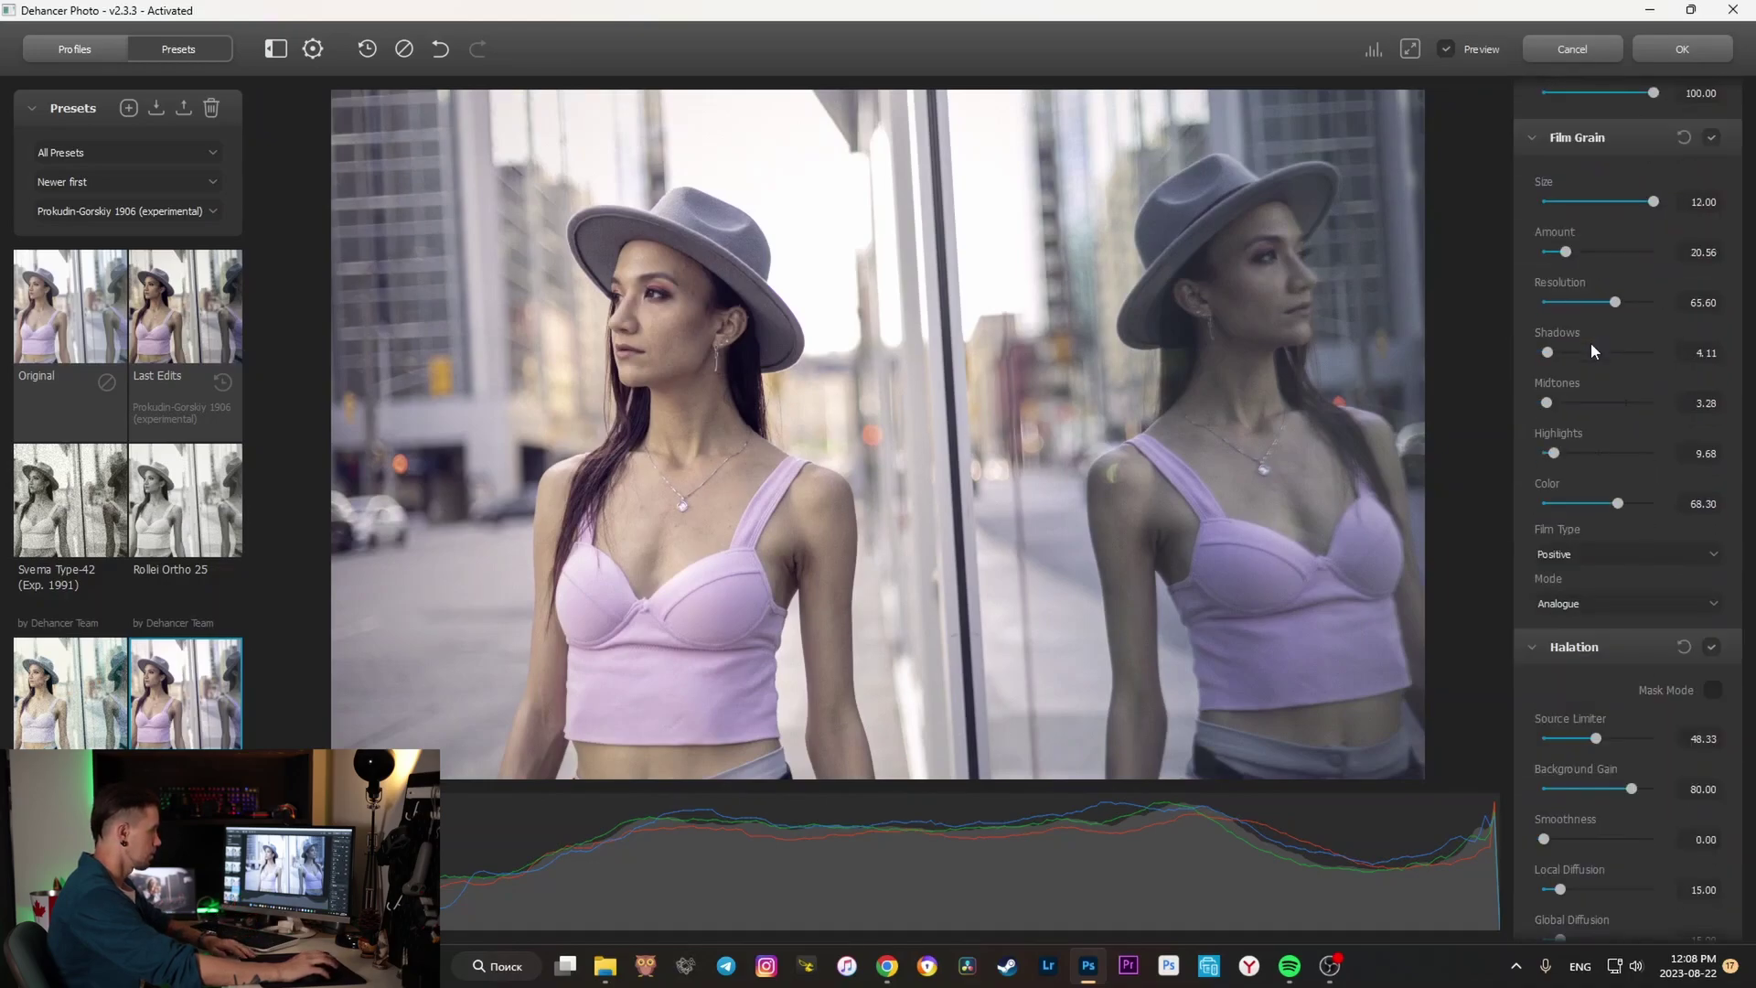
{"action": "scroll", "coordinate": [1591, 340], "scroll_direction": "down", "scroll_amount": 3}
{"action": "scroll", "coordinate": [1595, 329], "scroll_direction": "down", "scroll_amount": 3}
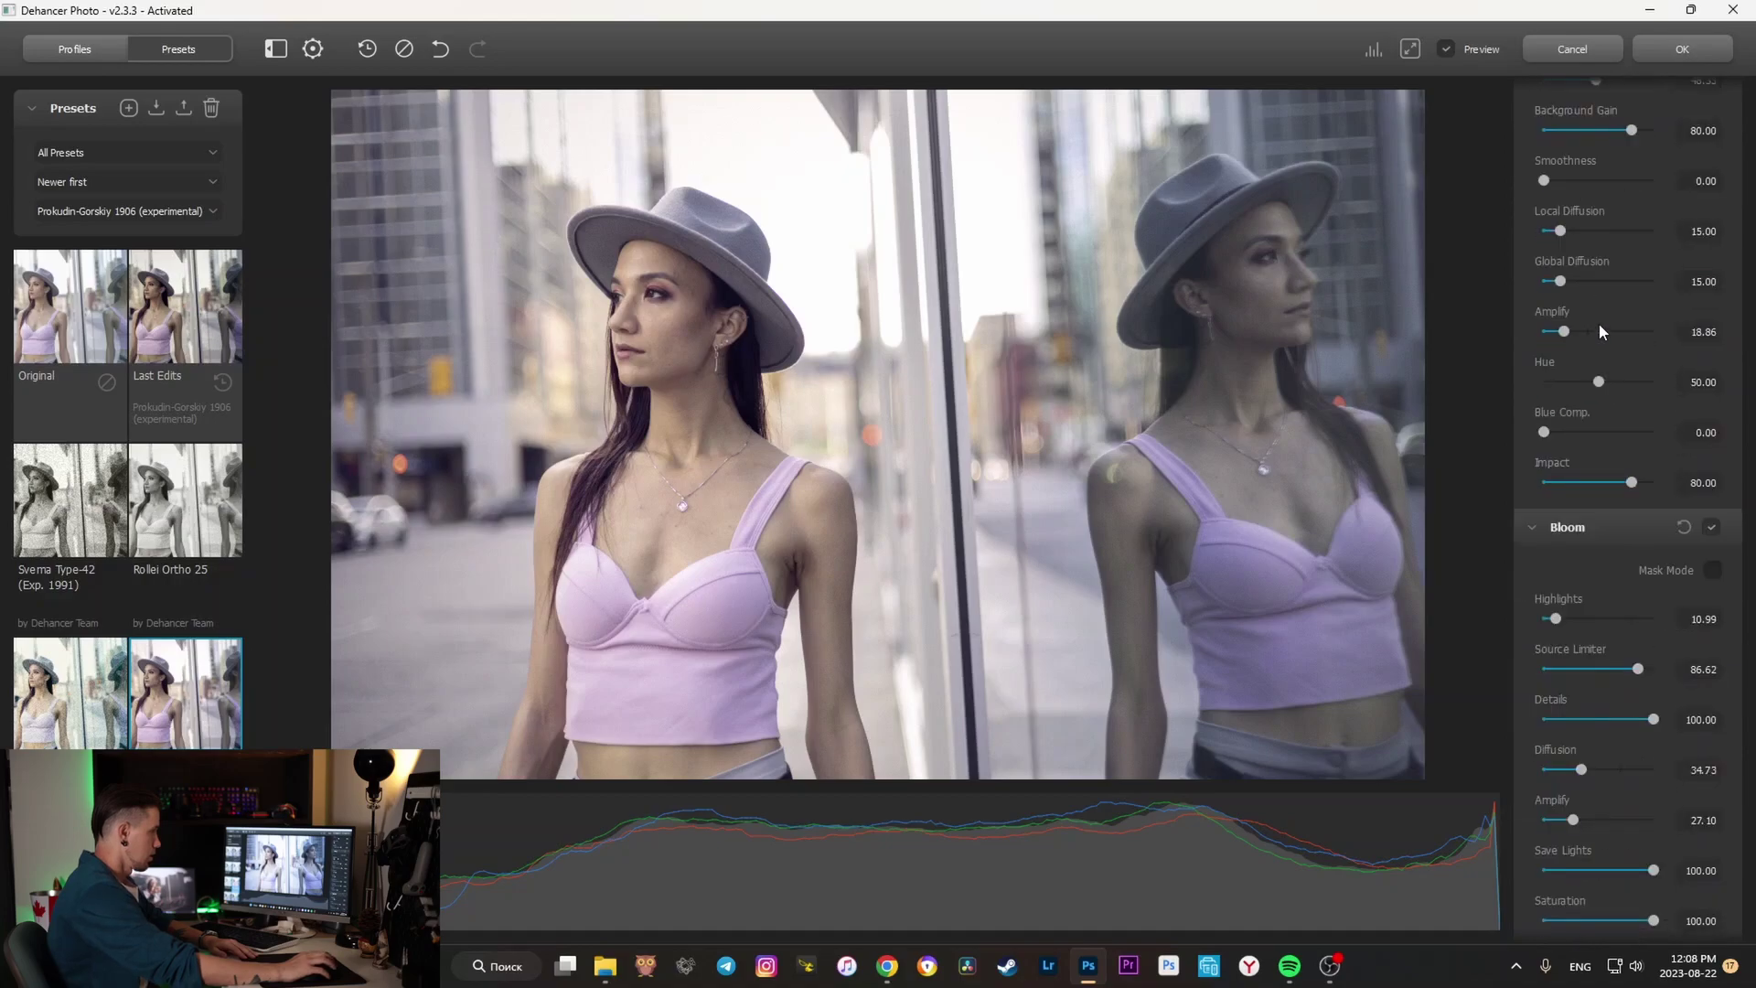
{"action": "scroll", "coordinate": [1599, 326], "scroll_direction": "down", "scroll_amount": 6}
{"action": "scroll", "coordinate": [1599, 333], "scroll_direction": "down", "scroll_amount": 1}
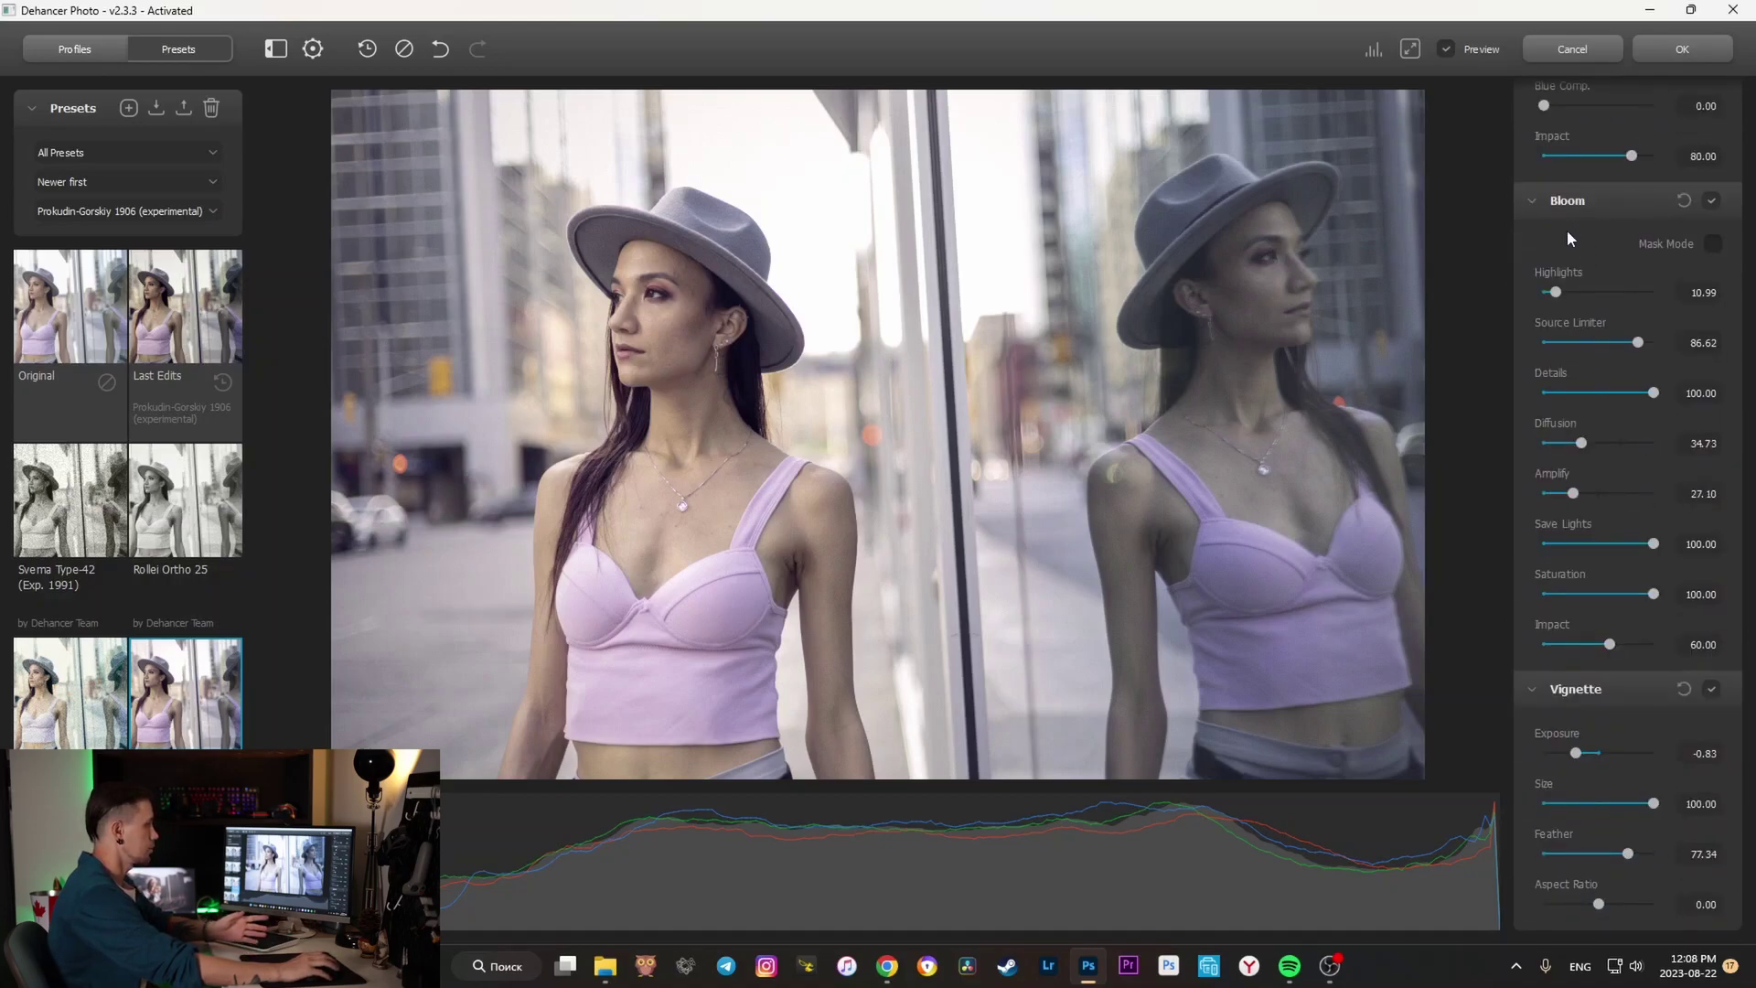
{"action": "left_click", "coordinate": [1711, 688]}
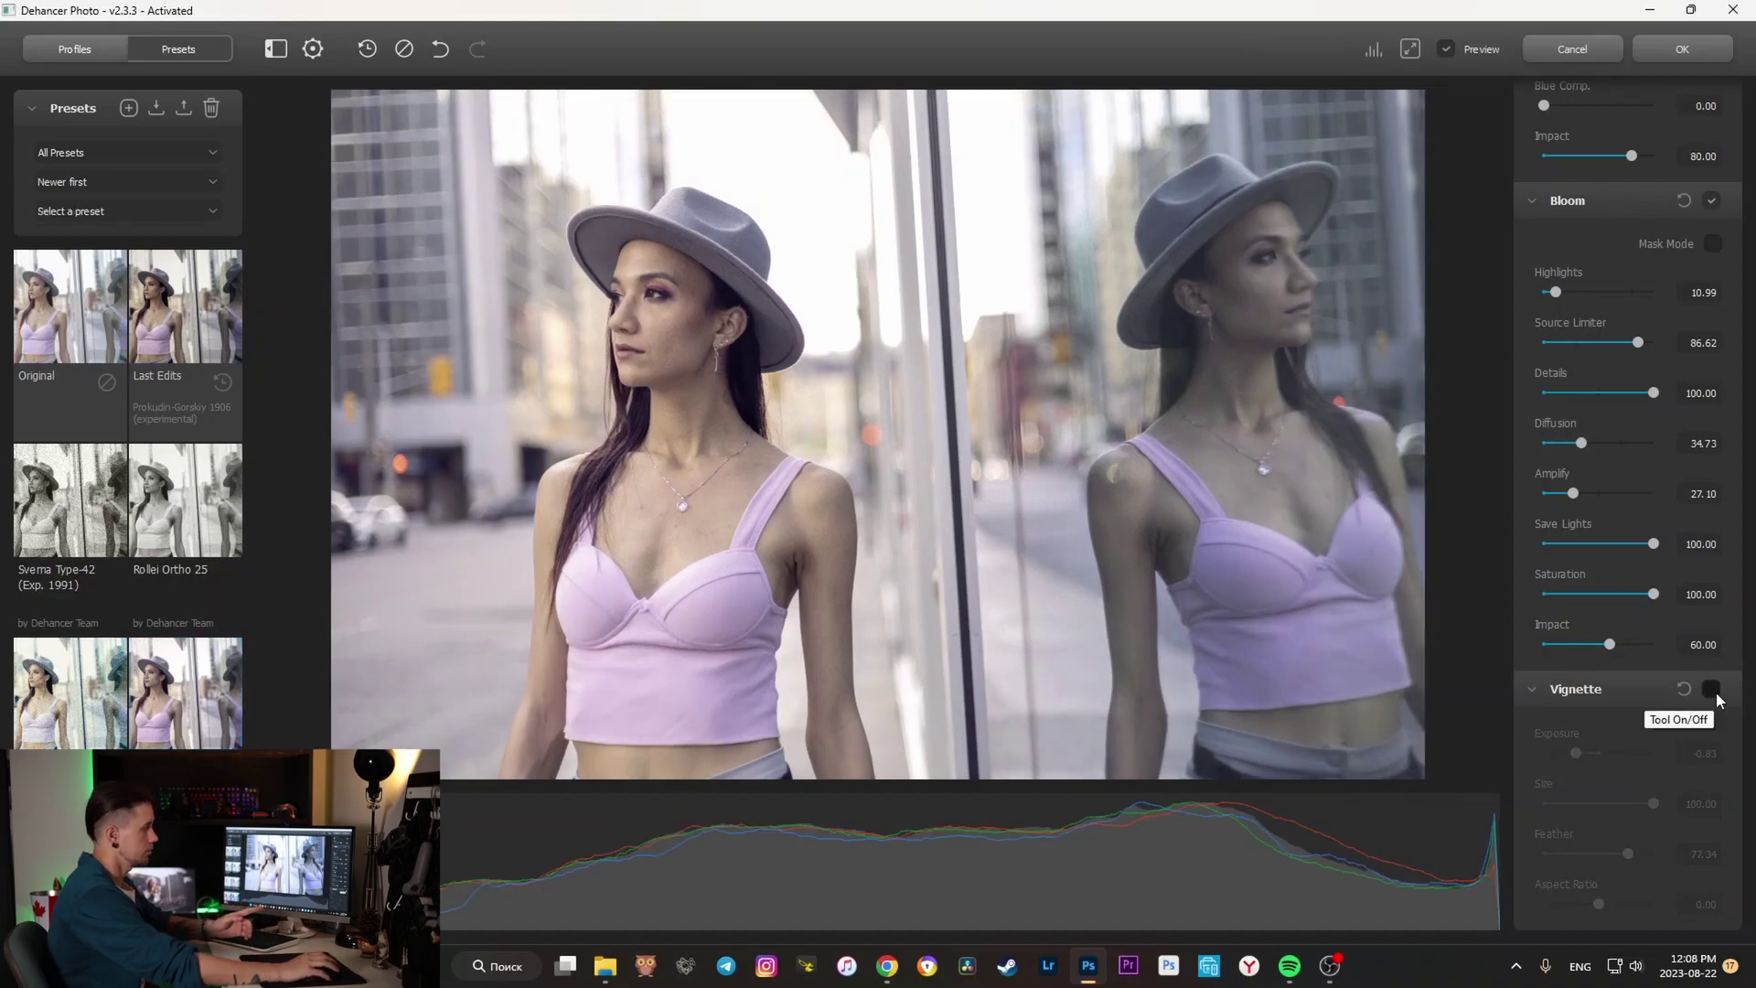
- Compare the vignette on and off, leave it enabled, and lower Feather to 74.17
{"action": "left_click", "coordinate": [1713, 692]}
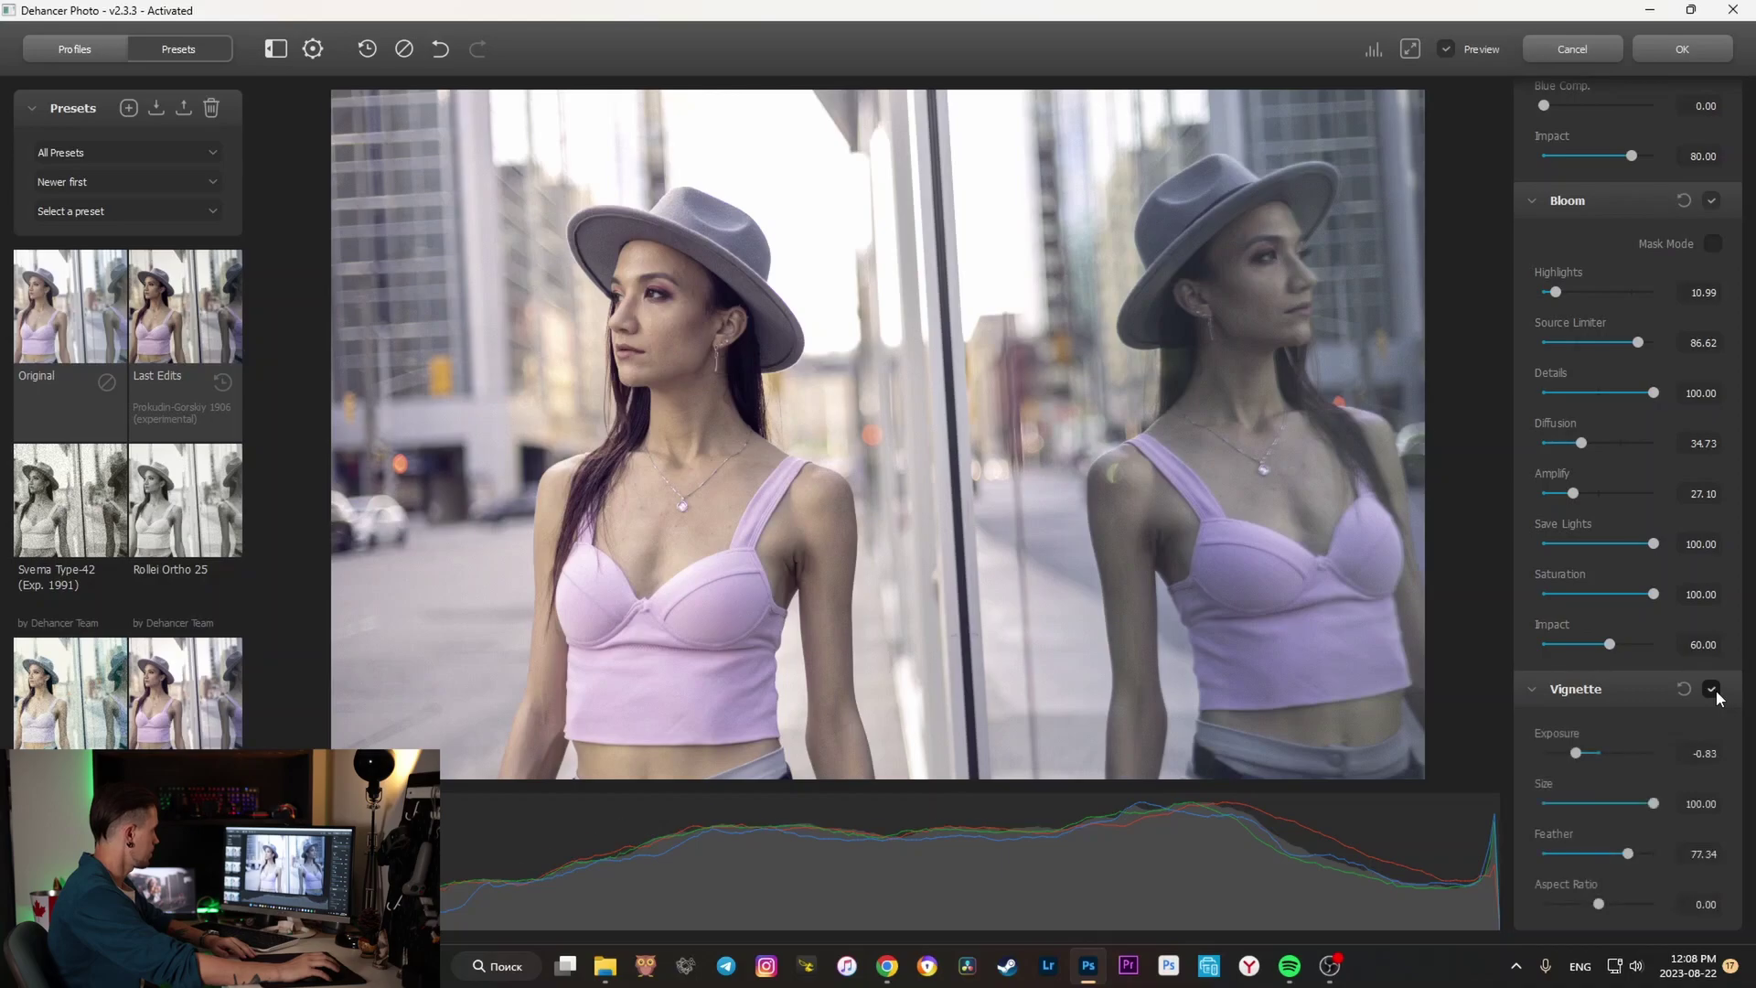
{"action": "left_click", "coordinate": [1714, 691]}
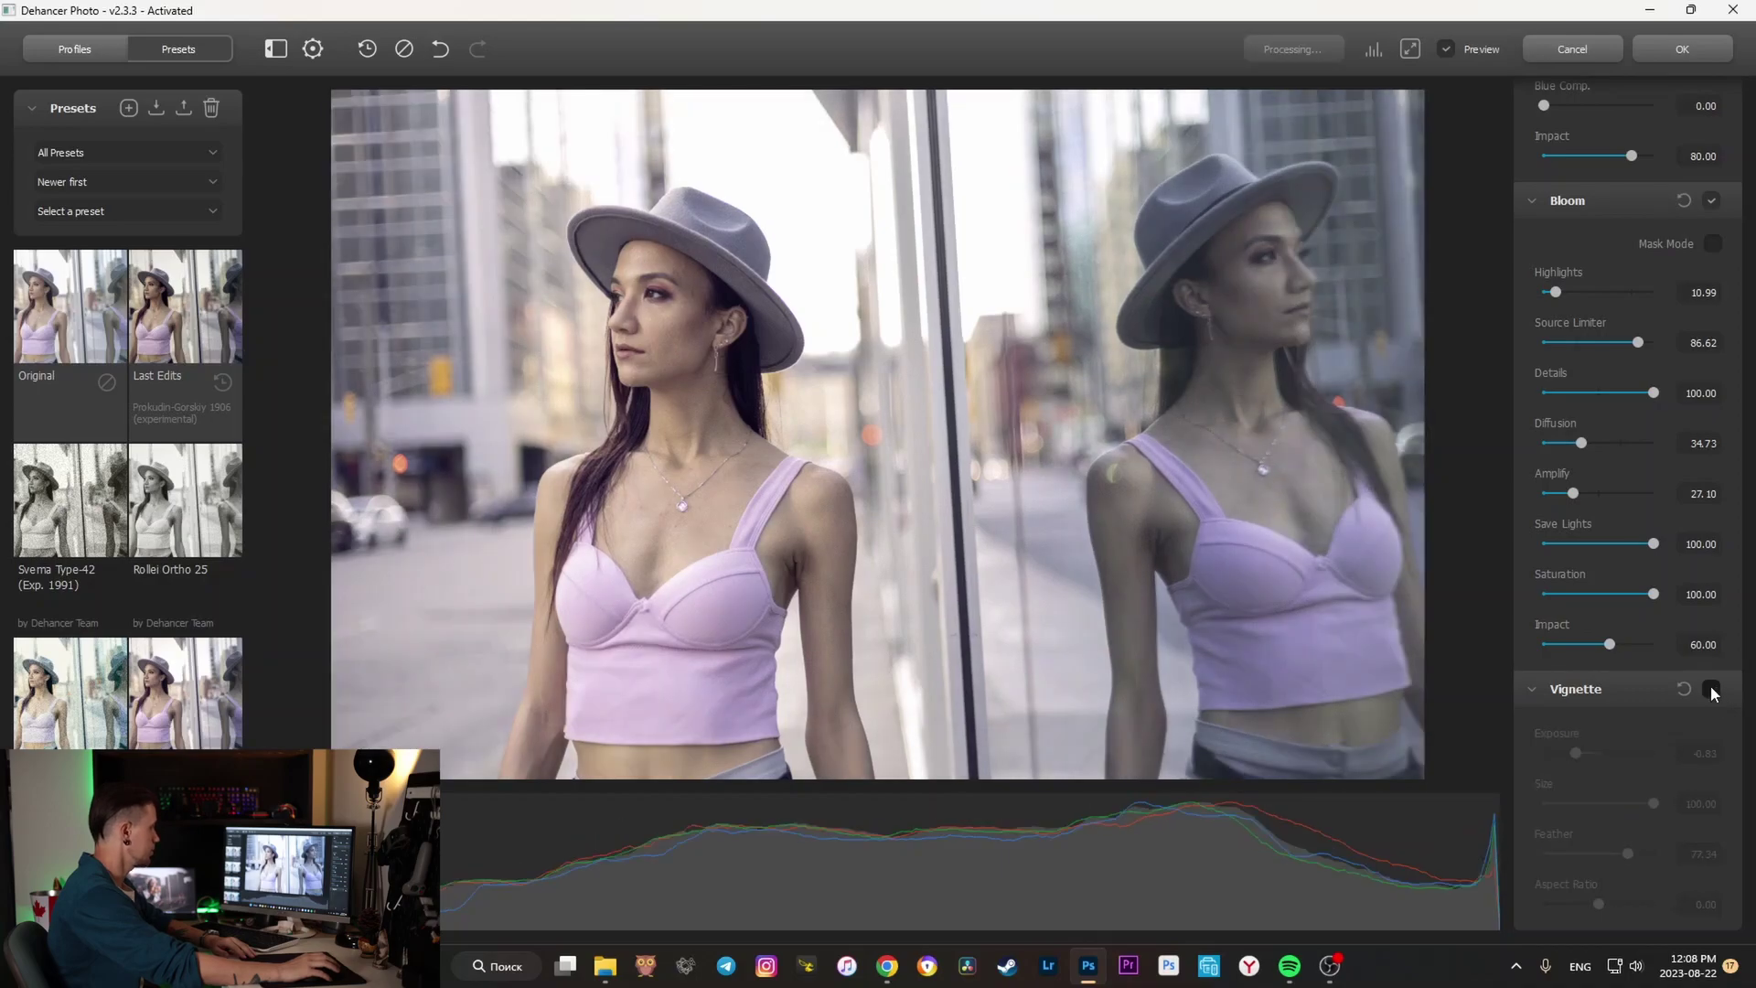
{"action": "left_click", "coordinate": [1714, 692]}
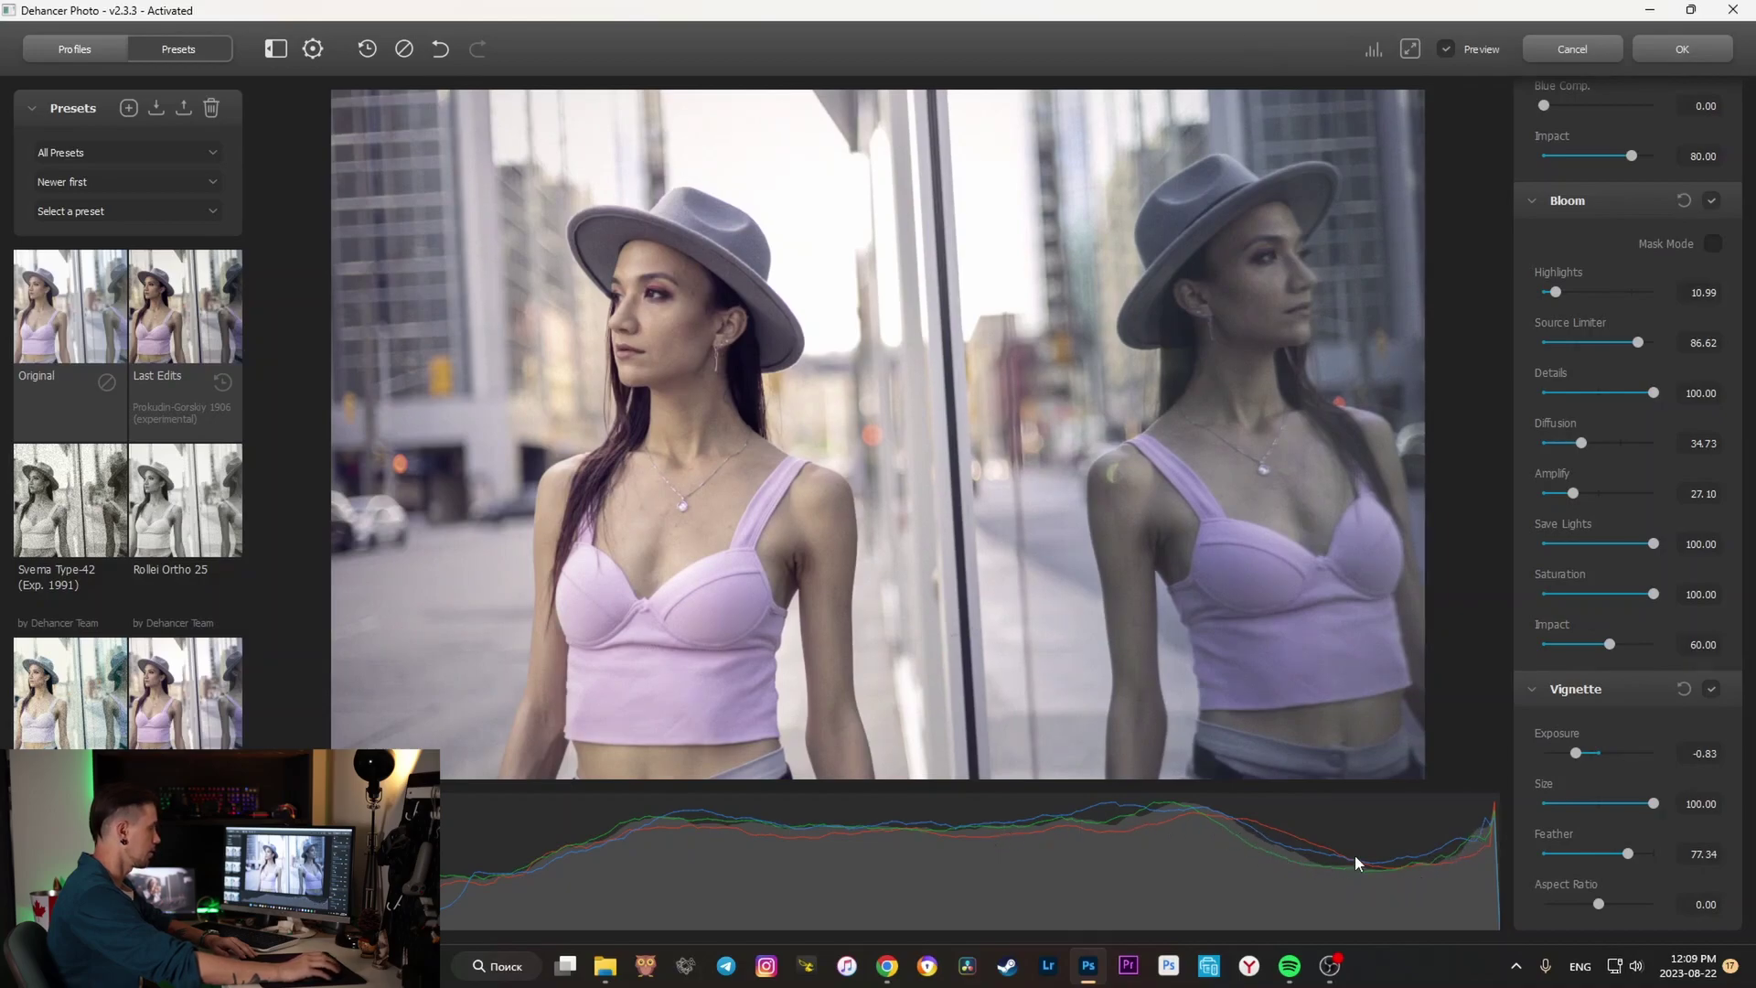
{"action": "left_click_drag", "start_coordinate": [1627, 854], "coordinate": [1625, 854]}
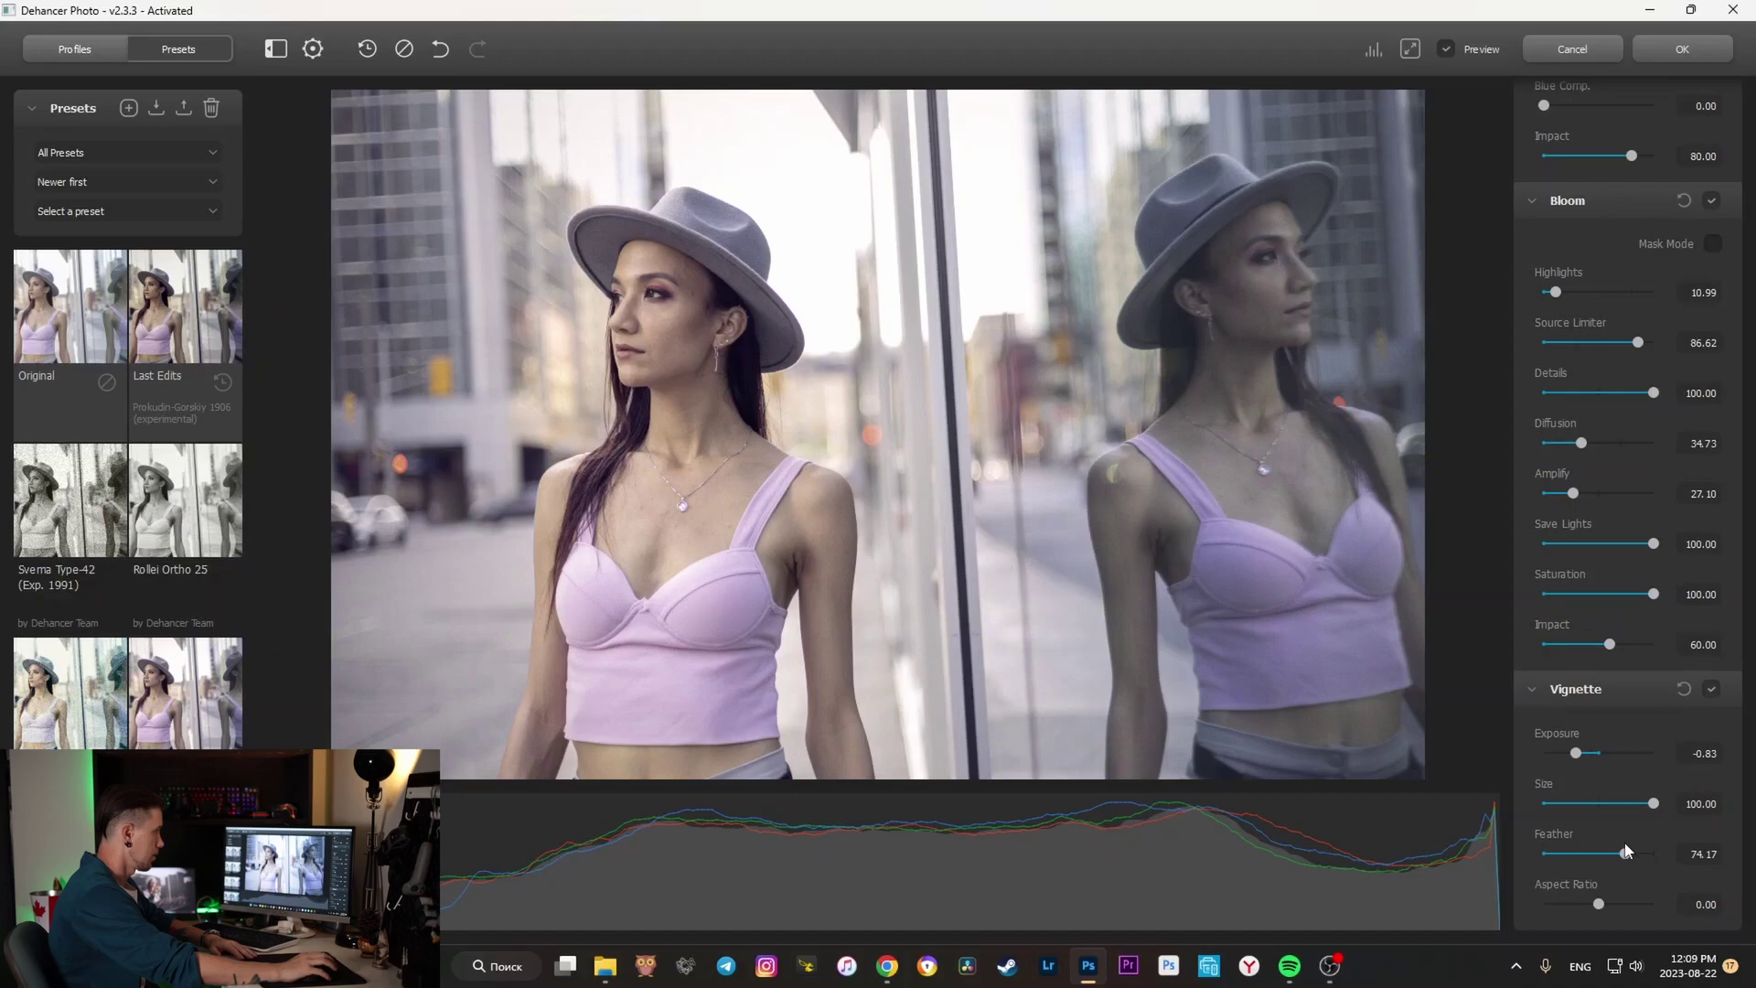
- In Source, set Exposure Compensation to -0.05 and Tint Comp. to 5.00
{"action": "scroll", "coordinate": [1625, 843], "scroll_direction": "up", "scroll_amount": 5}
{"action": "scroll", "coordinate": [1626, 839], "scroll_direction": "up", "scroll_amount": 5}
{"action": "scroll", "coordinate": [1628, 836], "scroll_direction": "up", "scroll_amount": 5}
{"action": "scroll", "coordinate": [1628, 836], "scroll_direction": "up", "scroll_amount": 5}
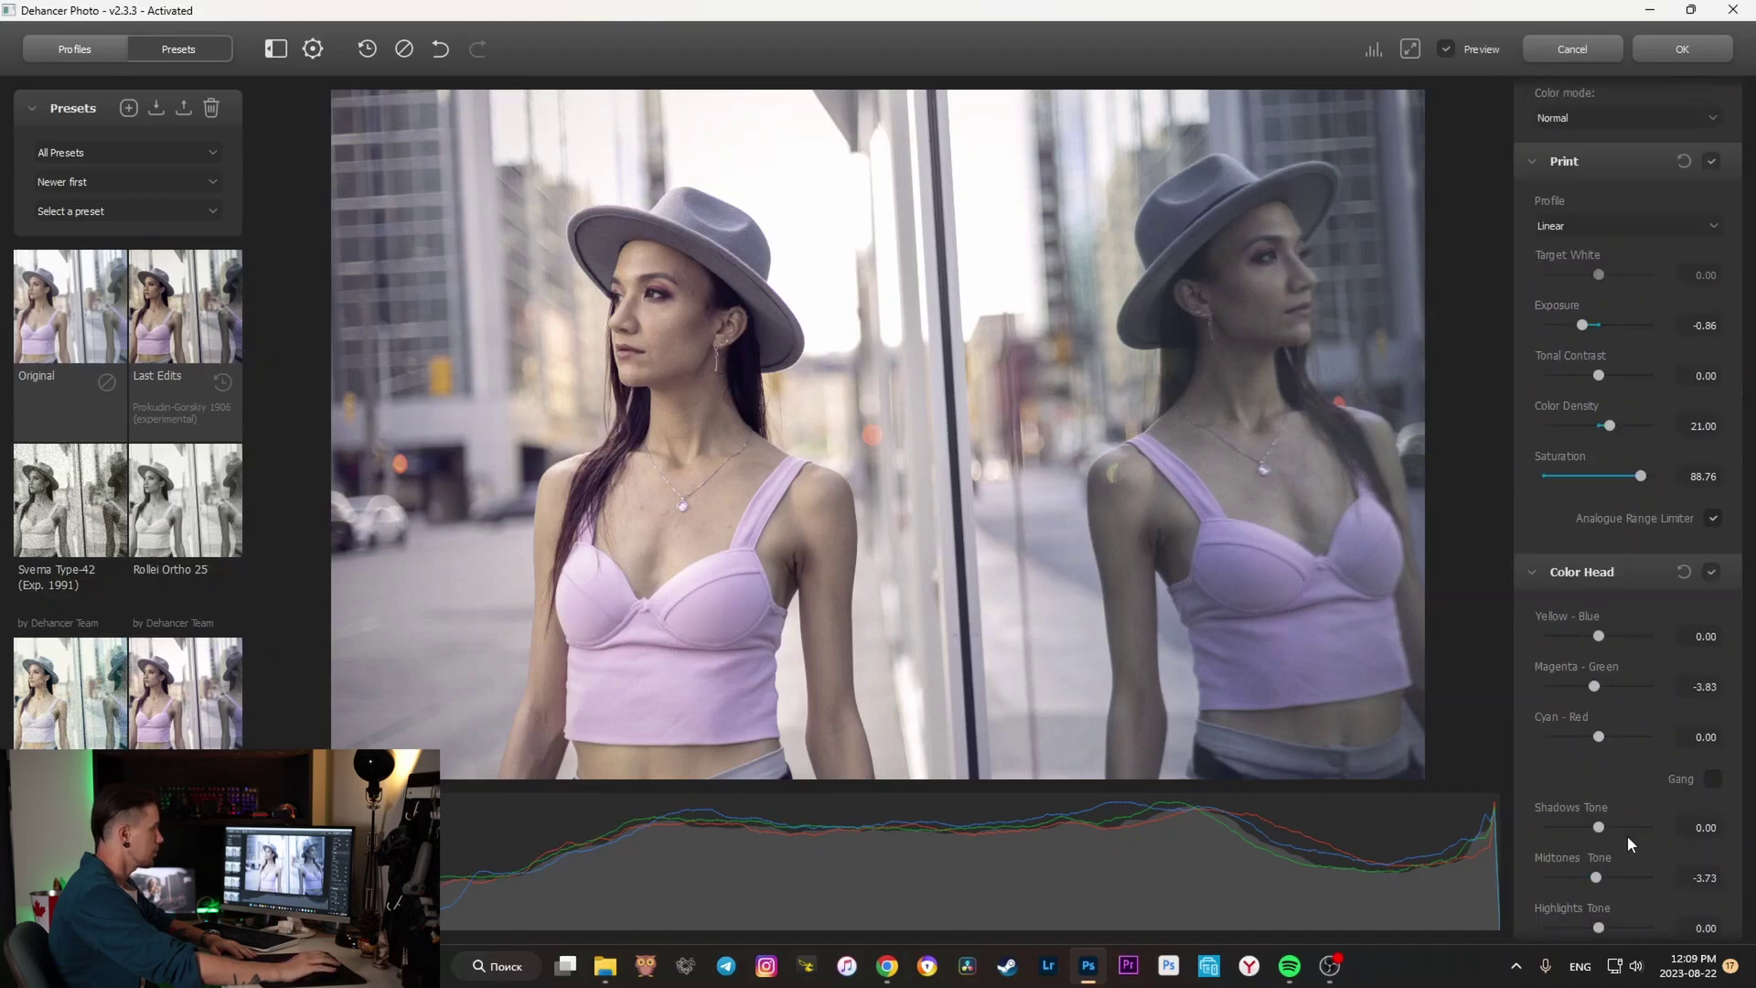
{"action": "scroll", "coordinate": [1628, 837], "scroll_direction": "up", "scroll_amount": 5}
{"action": "scroll", "coordinate": [1625, 810], "scroll_direction": "up", "scroll_amount": 5}
{"action": "scroll", "coordinate": [1624, 811], "scroll_direction": "up", "scroll_amount": 3}
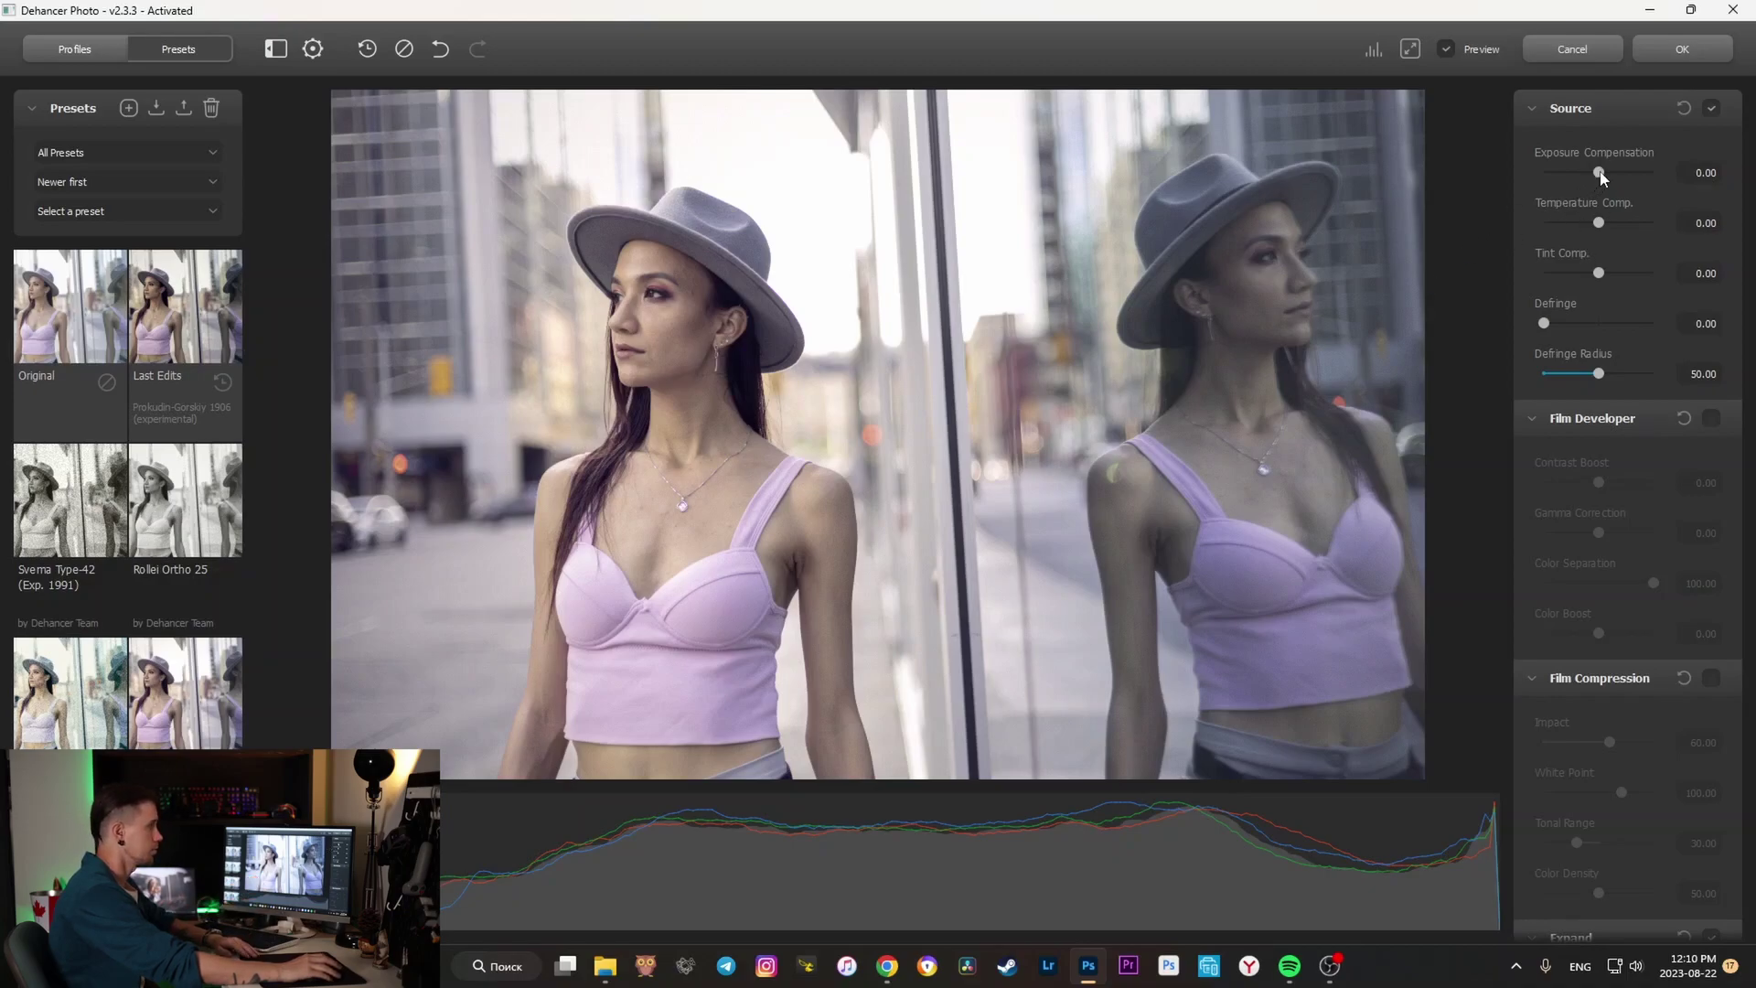
{"action": "left_click_drag", "start_coordinate": [1602, 176], "coordinate": [1600, 177]}
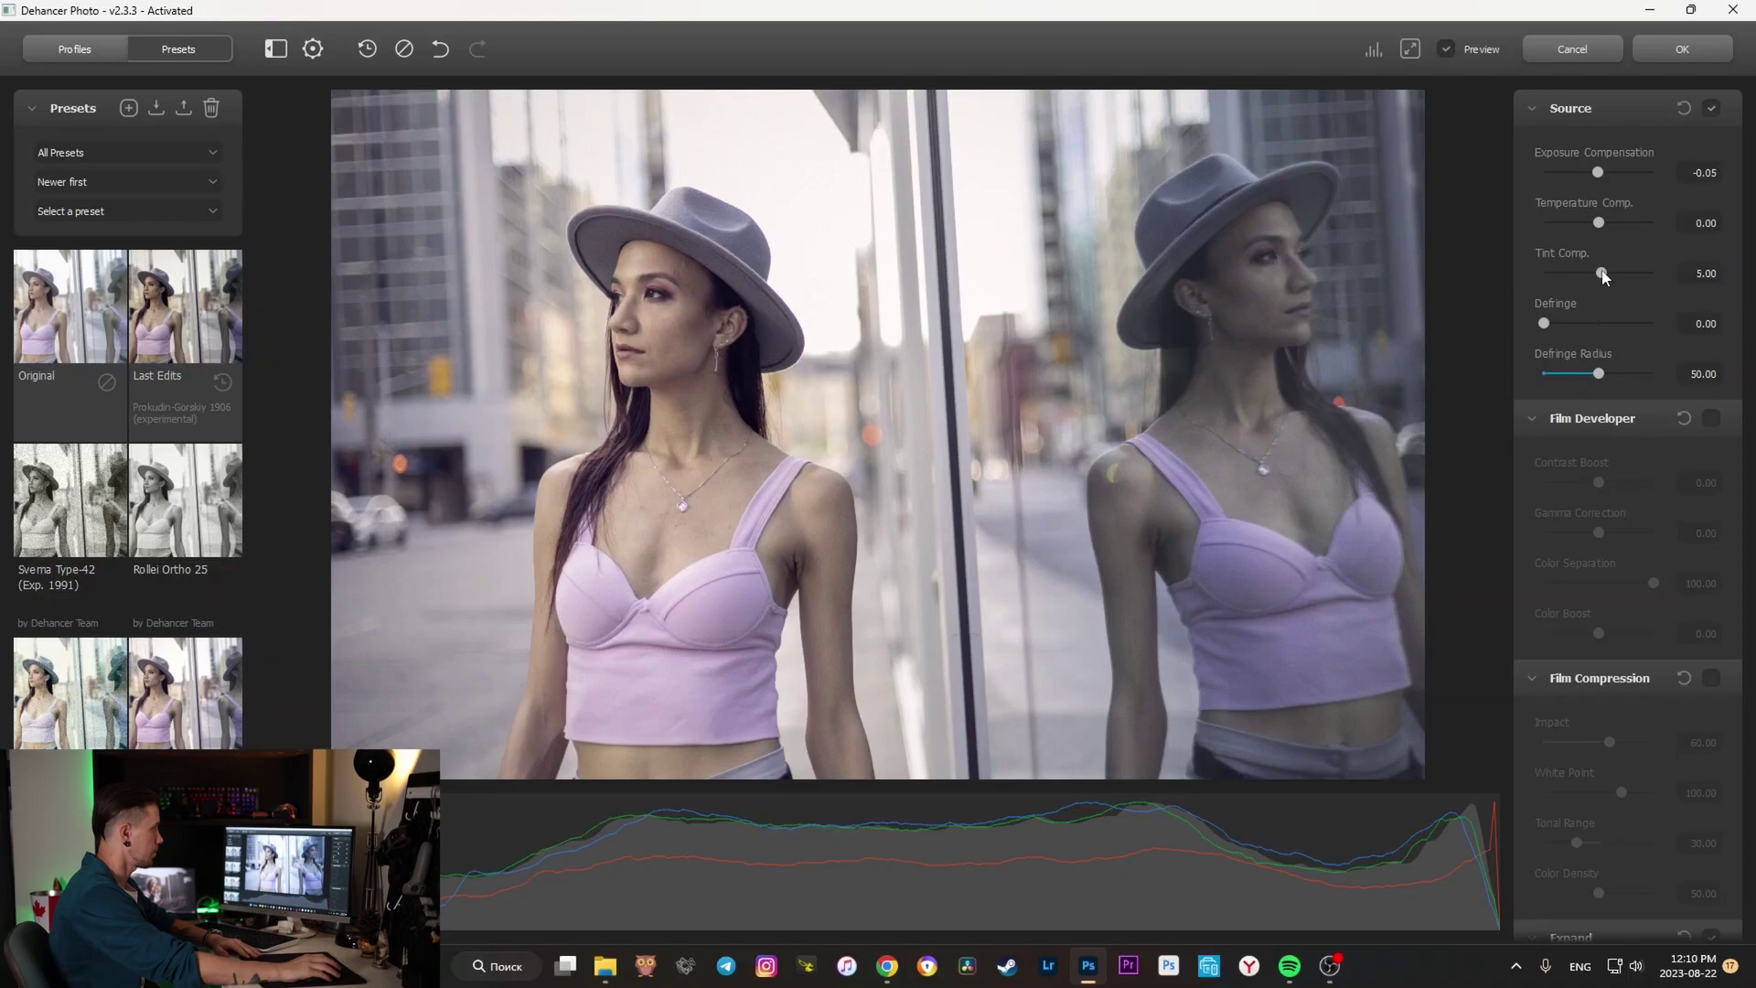
{"action": "left_click_drag", "start_coordinate": [1604, 276], "coordinate": [1604, 279]}
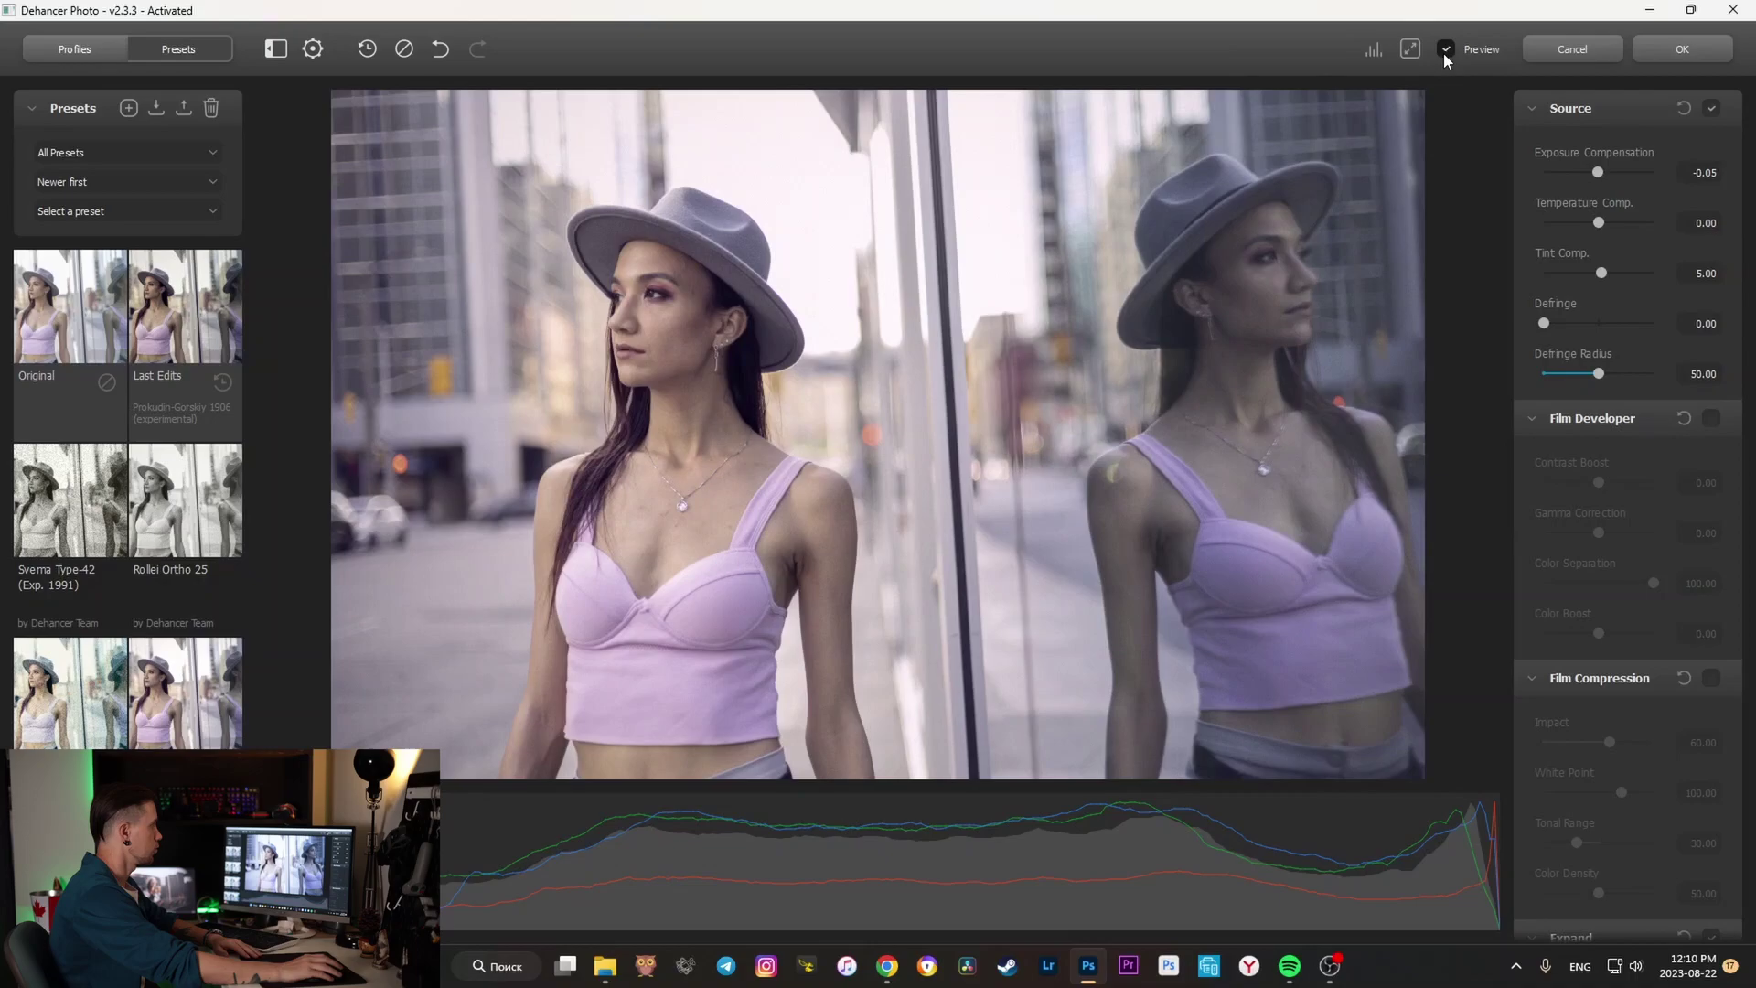
- Enlarge the preview and compare the unprocessed original against the film look
{"action": "left_click", "coordinate": [1408, 48]}
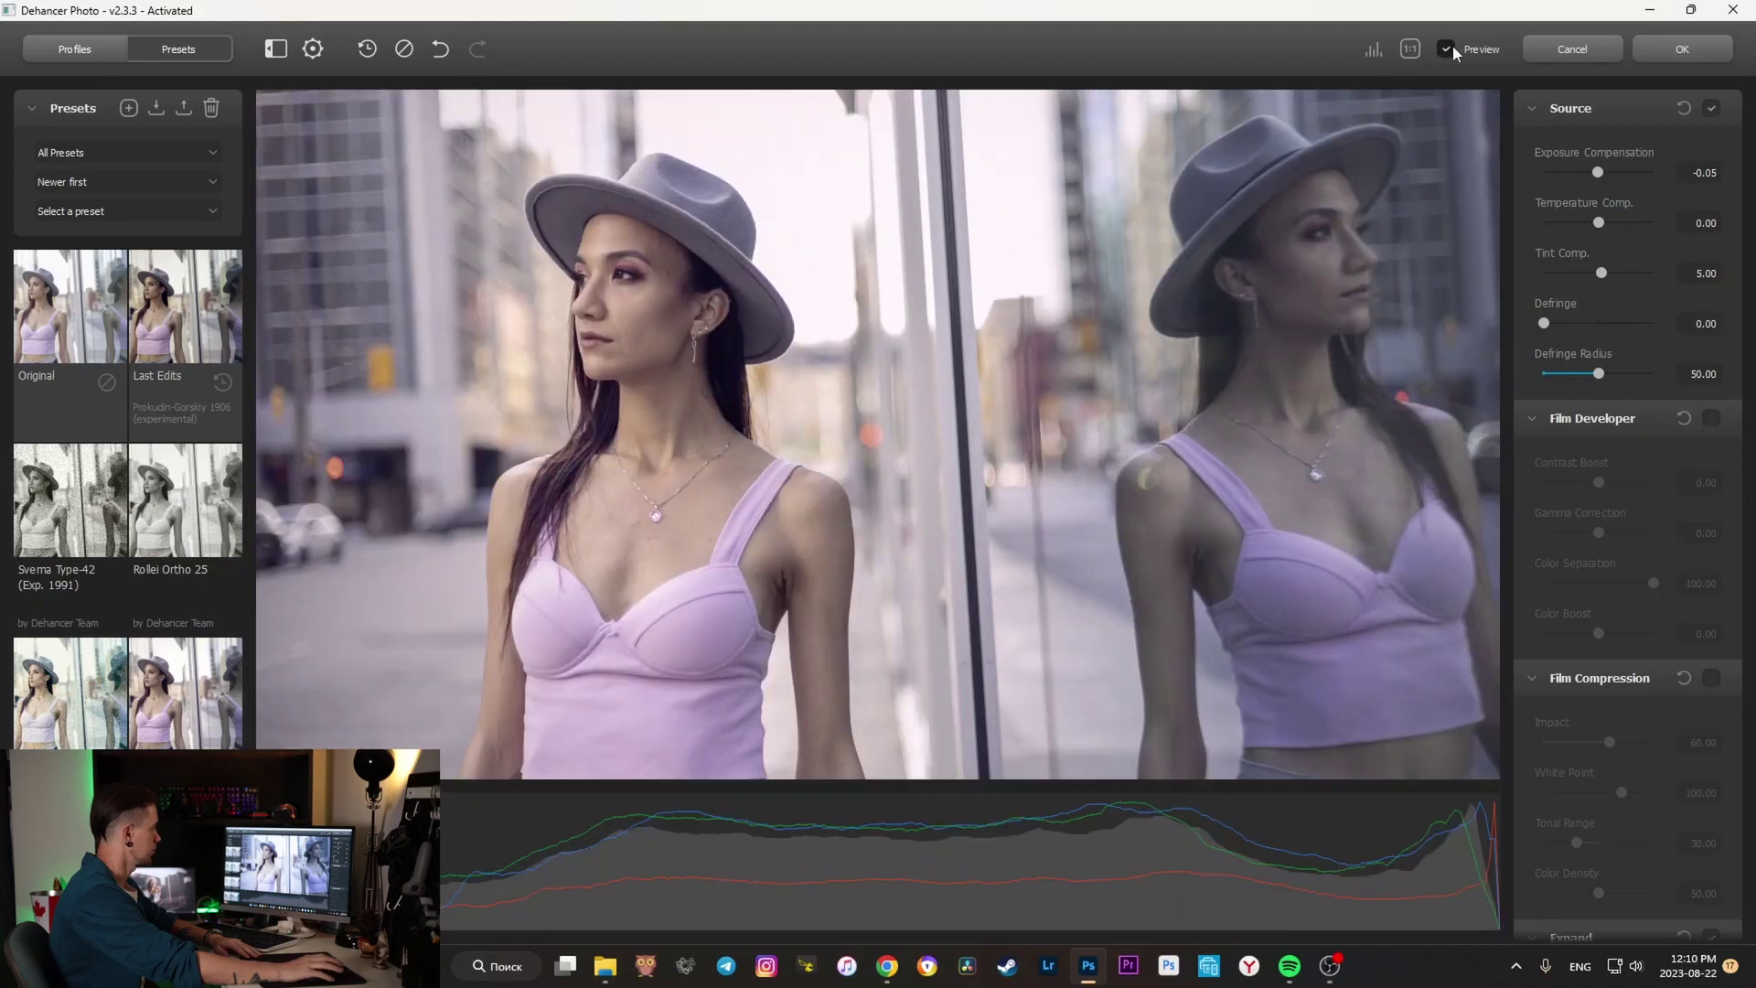
{"action": "left_click", "coordinate": [1452, 45]}
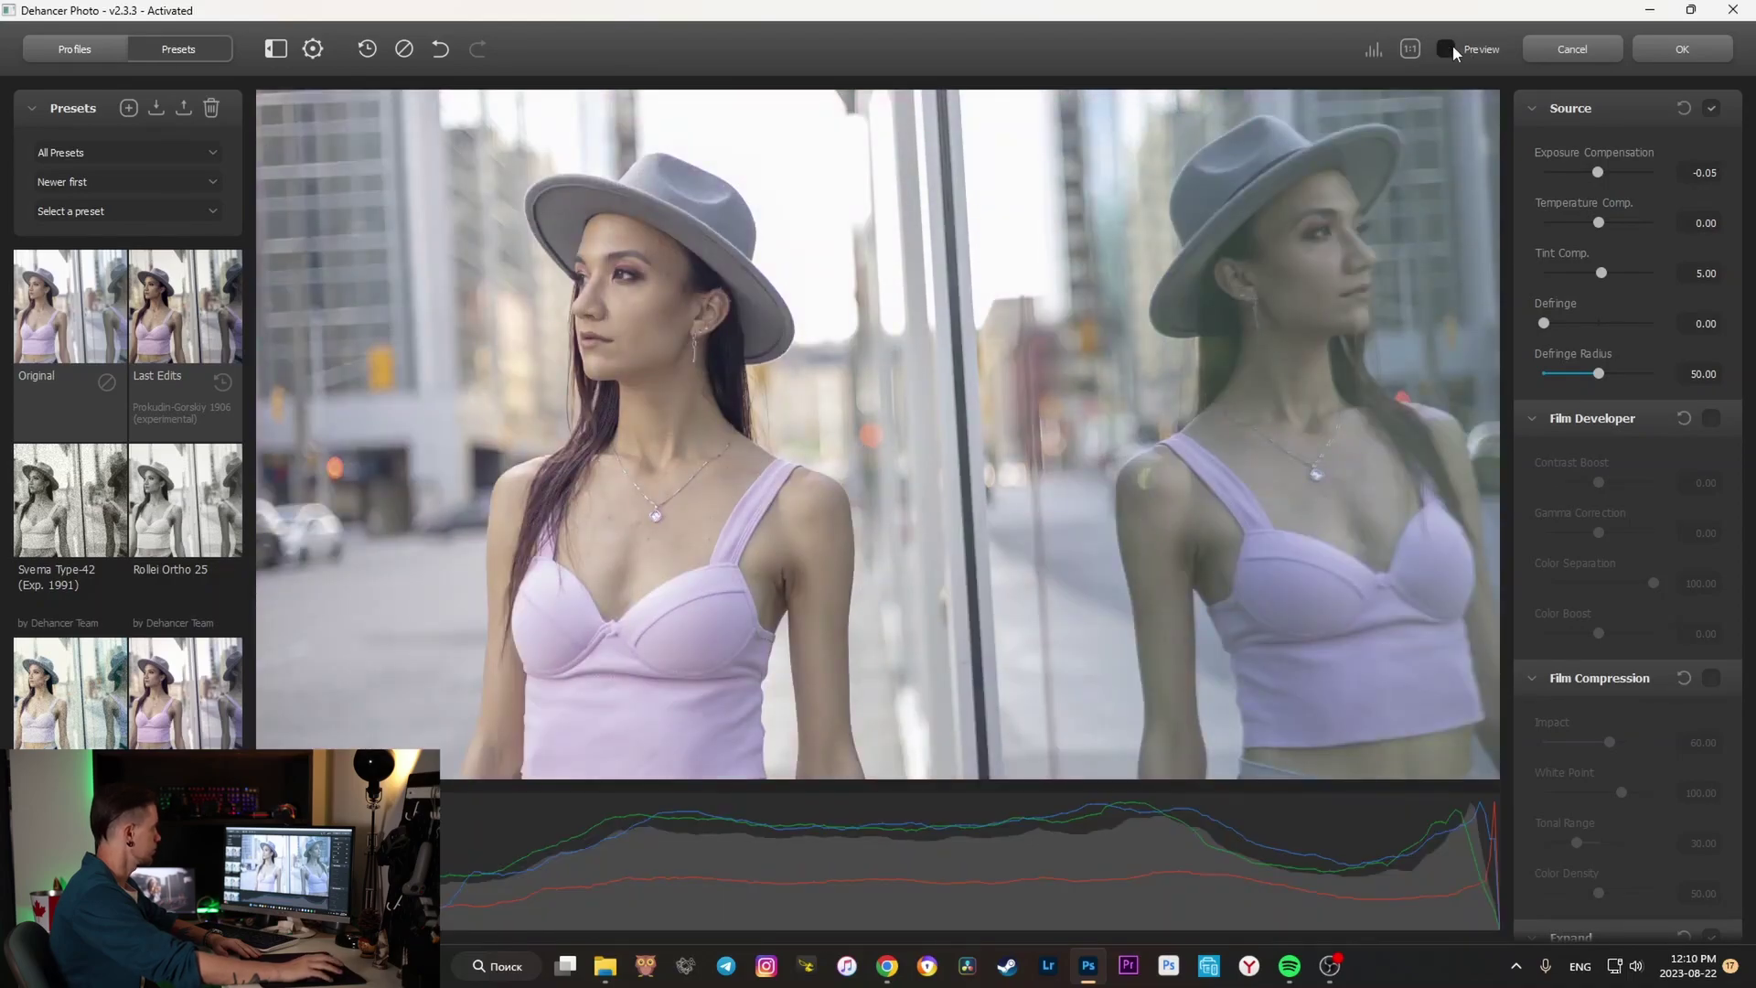
{"action": "left_click", "coordinate": [1453, 44]}
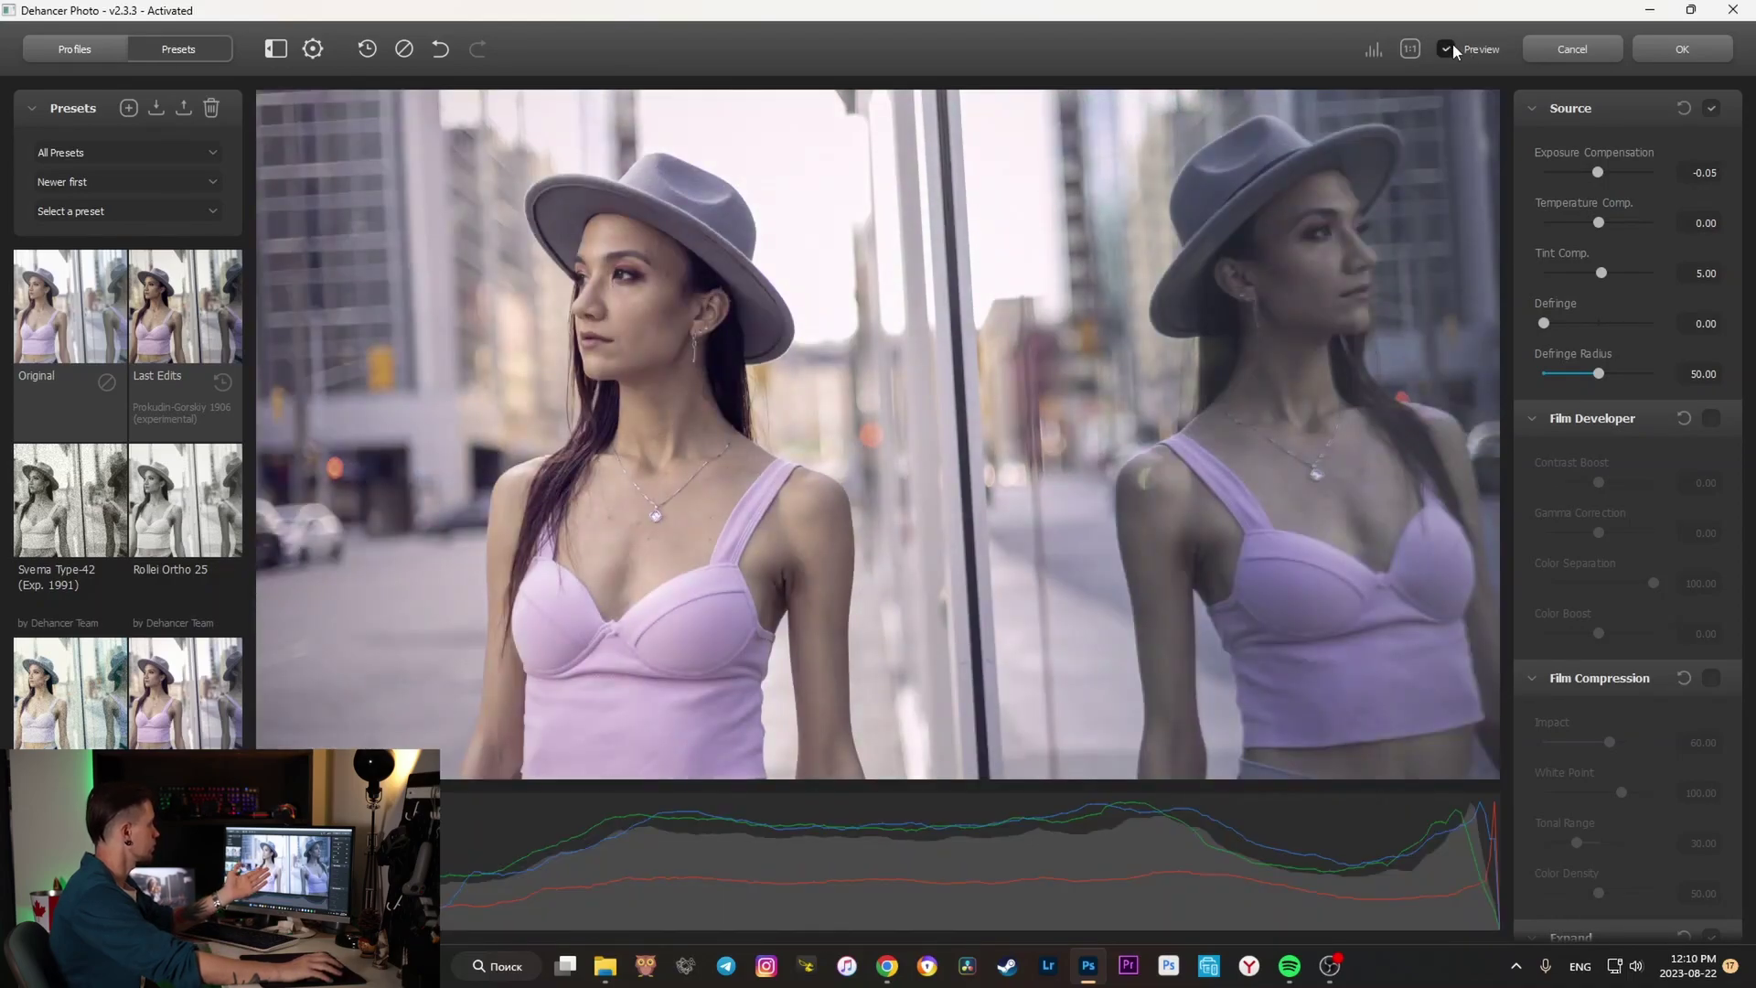
{"action": "left_click", "coordinate": [1452, 44]}
{"action": "left_click", "coordinate": [1453, 44]}
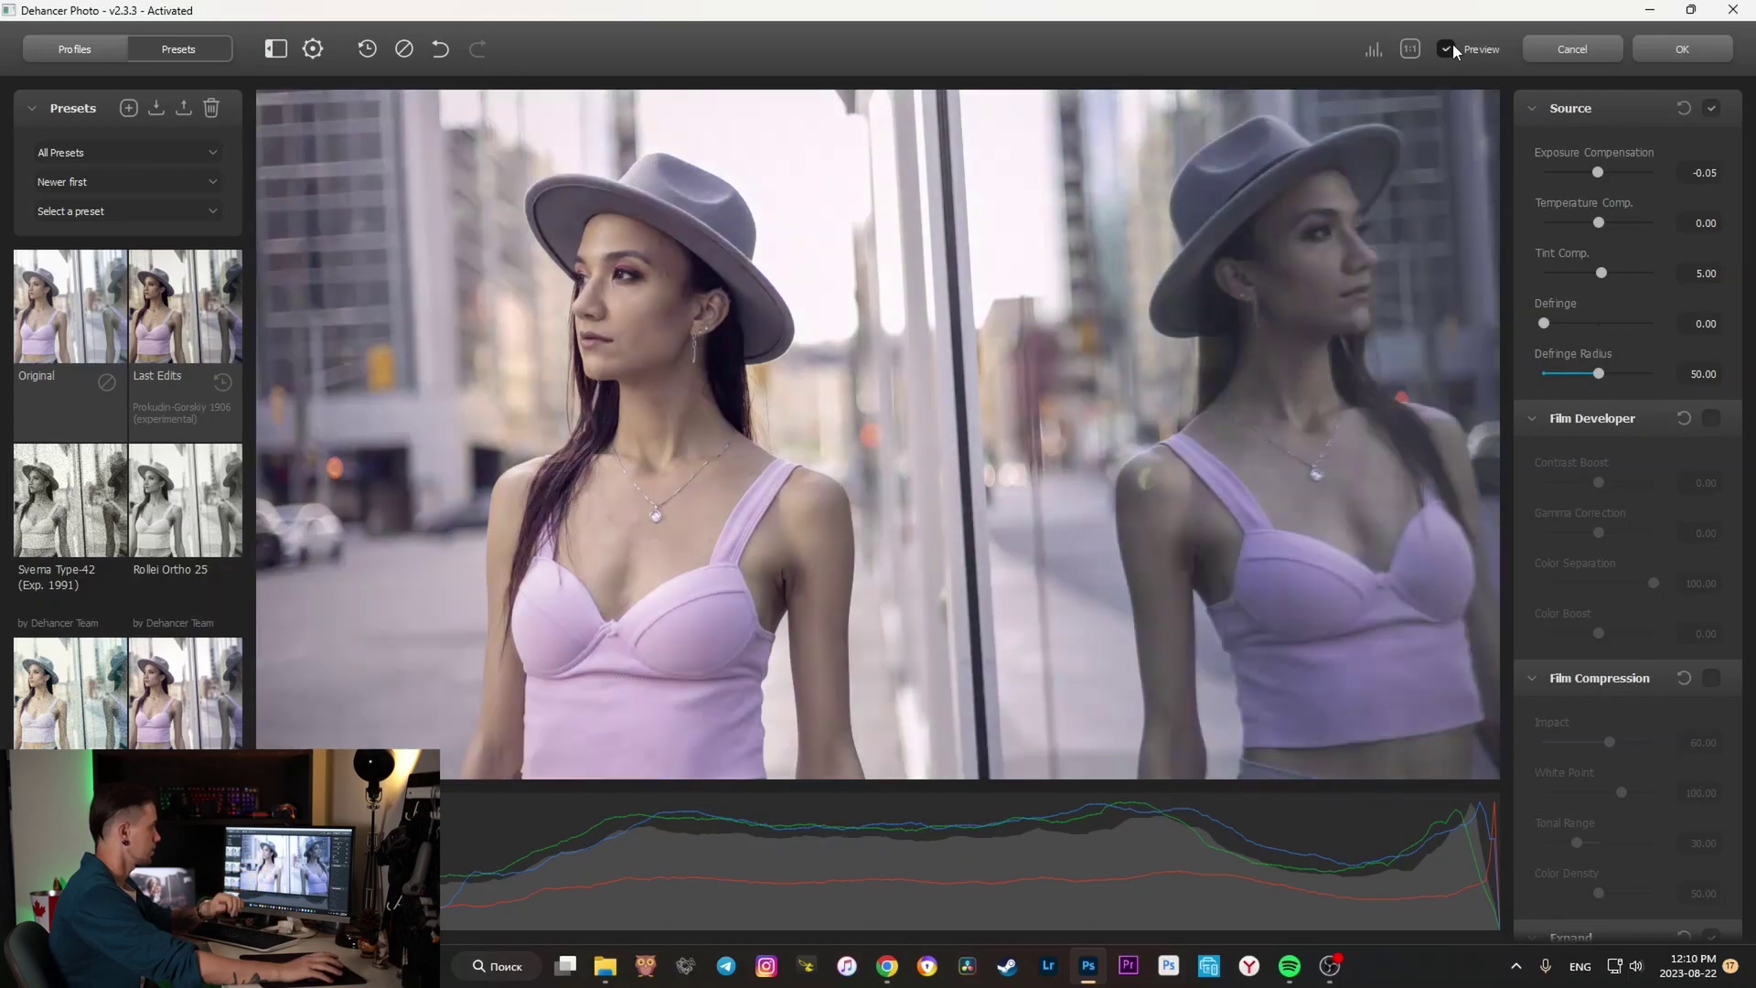
- Compare Film Grain off and on, leave it enabled, and view the photo at 1:1
{"action": "scroll", "coordinate": [1610, 310], "scroll_direction": "down", "scroll_amount": 3}
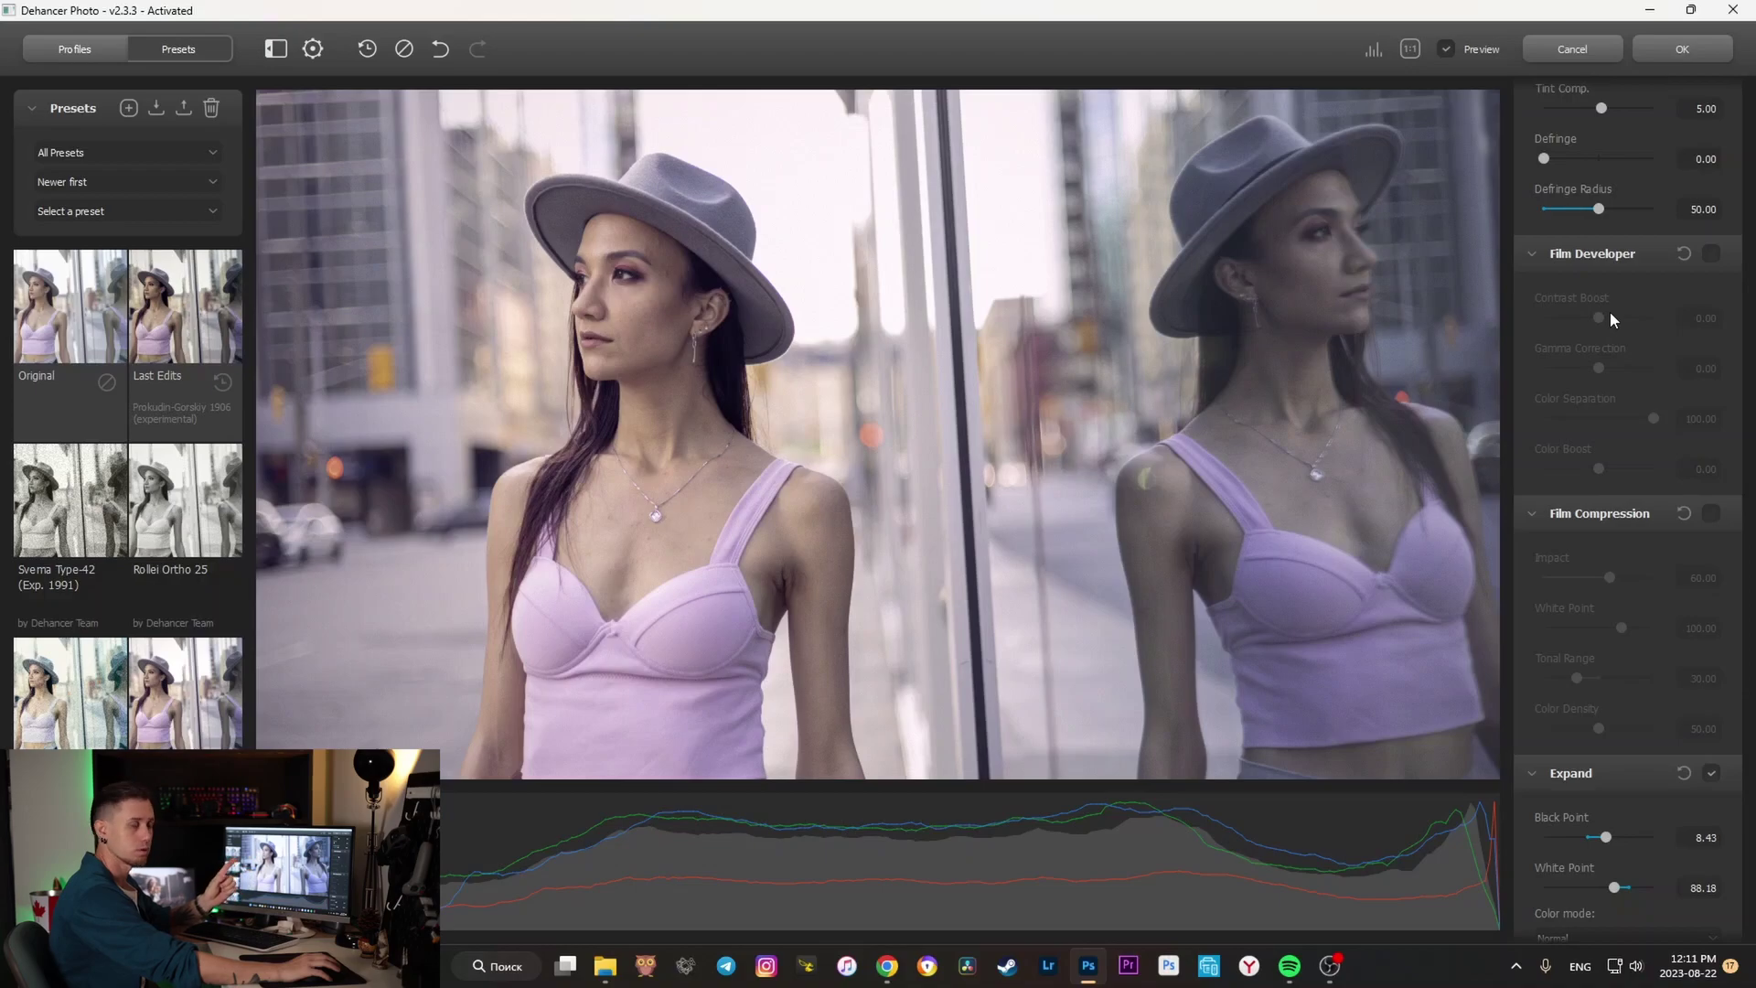
{"action": "scroll", "coordinate": [1610, 316], "scroll_direction": "down", "scroll_amount": 3}
{"action": "scroll", "coordinate": [1610, 325], "scroll_direction": "down", "scroll_amount": 3}
{"action": "scroll", "coordinate": [1596, 339], "scroll_direction": "down", "scroll_amount": 10}
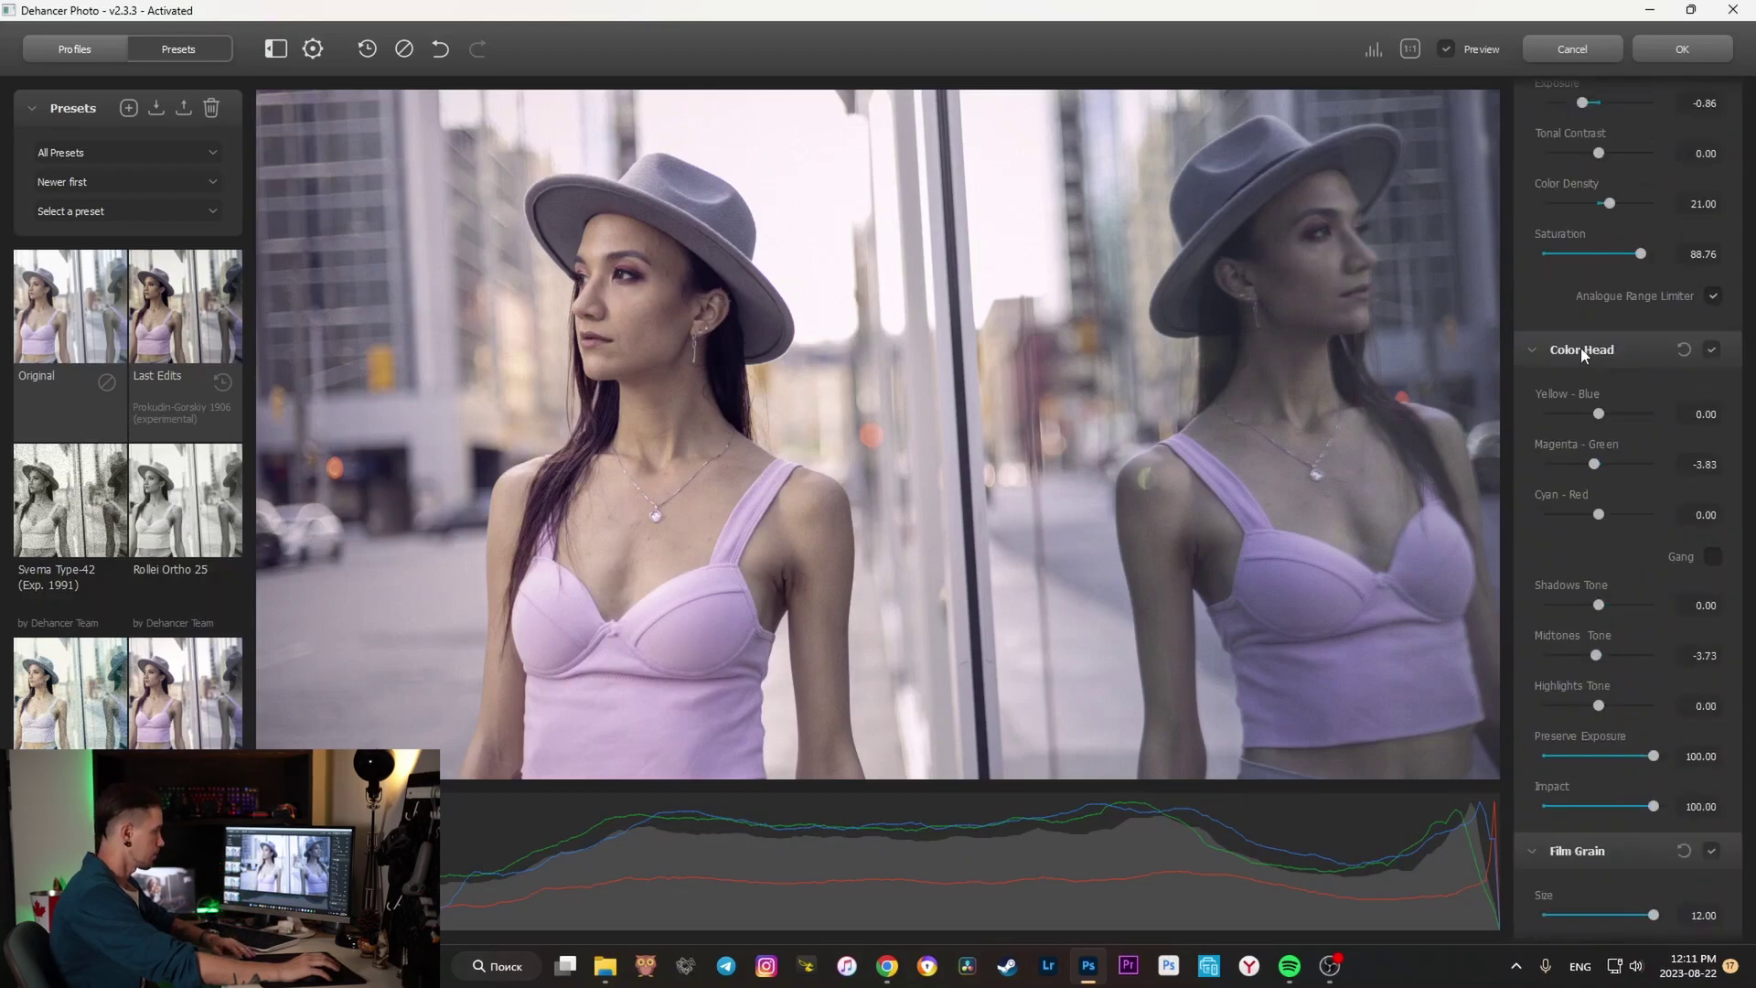
{"action": "scroll", "coordinate": [1587, 355], "scroll_direction": "down", "scroll_amount": 4}
{"action": "scroll", "coordinate": [1593, 352], "scroll_direction": "down", "scroll_amount": 4}
{"action": "scroll", "coordinate": [1599, 366], "scroll_direction": "down", "scroll_amount": 2}
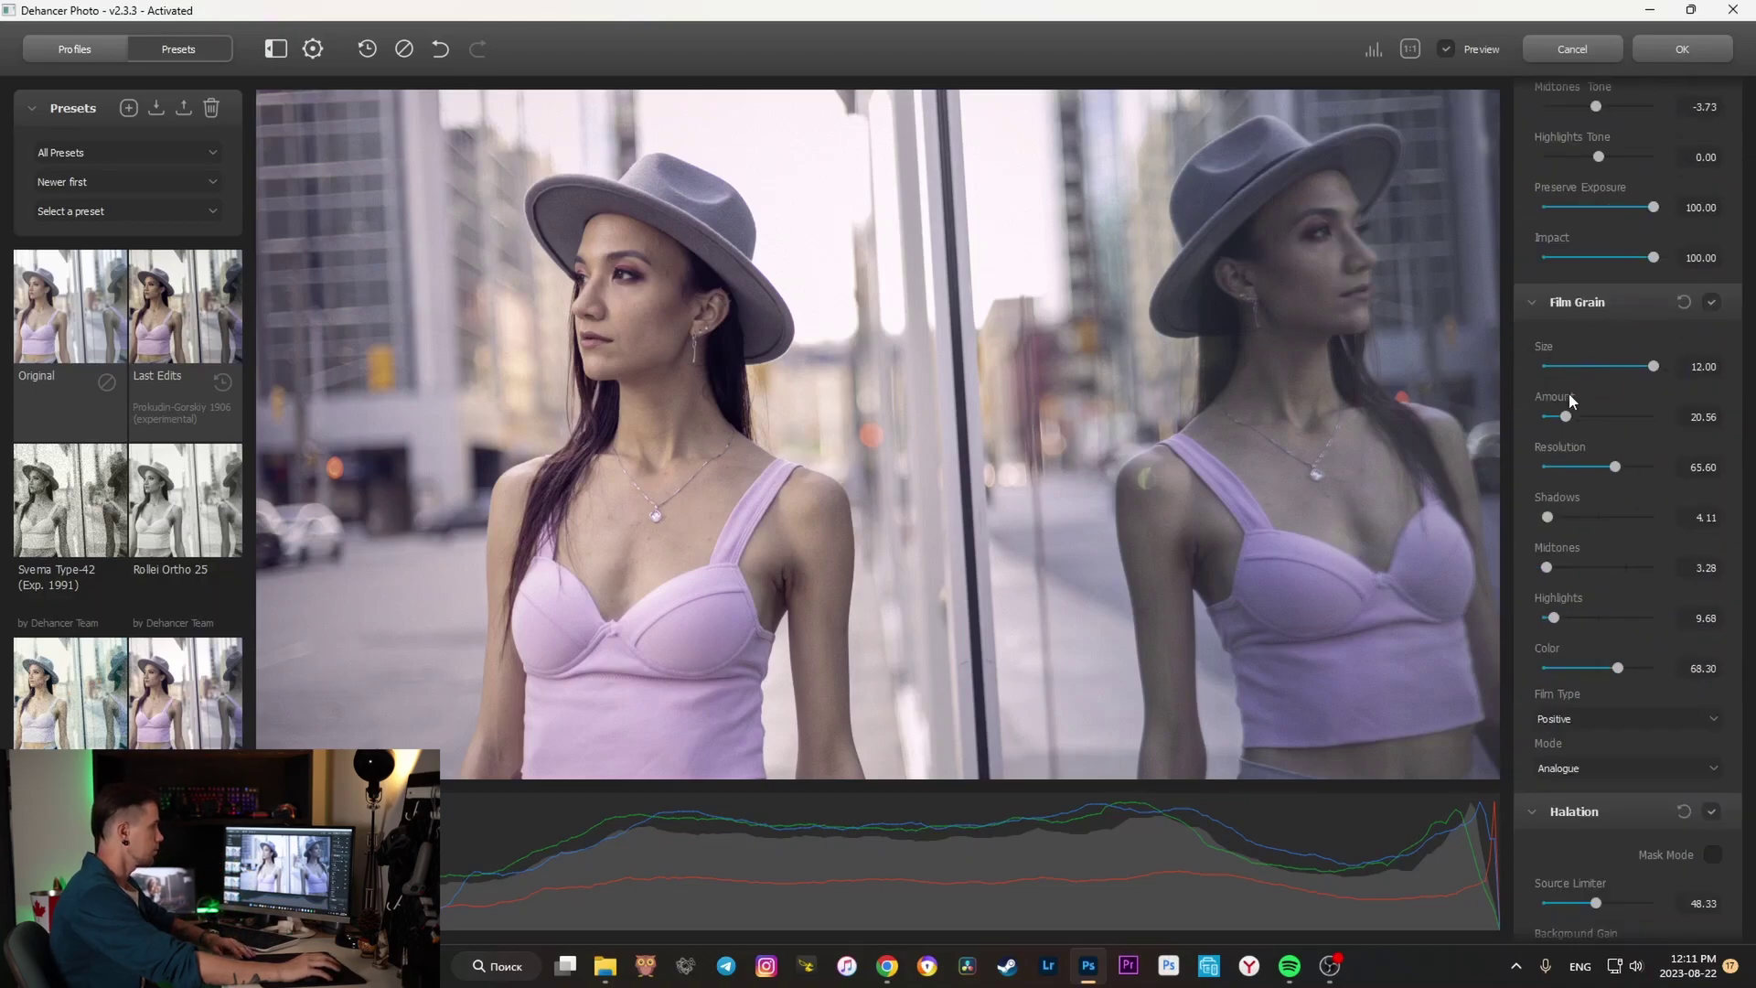
{"action": "left_click", "coordinate": [1711, 304]}
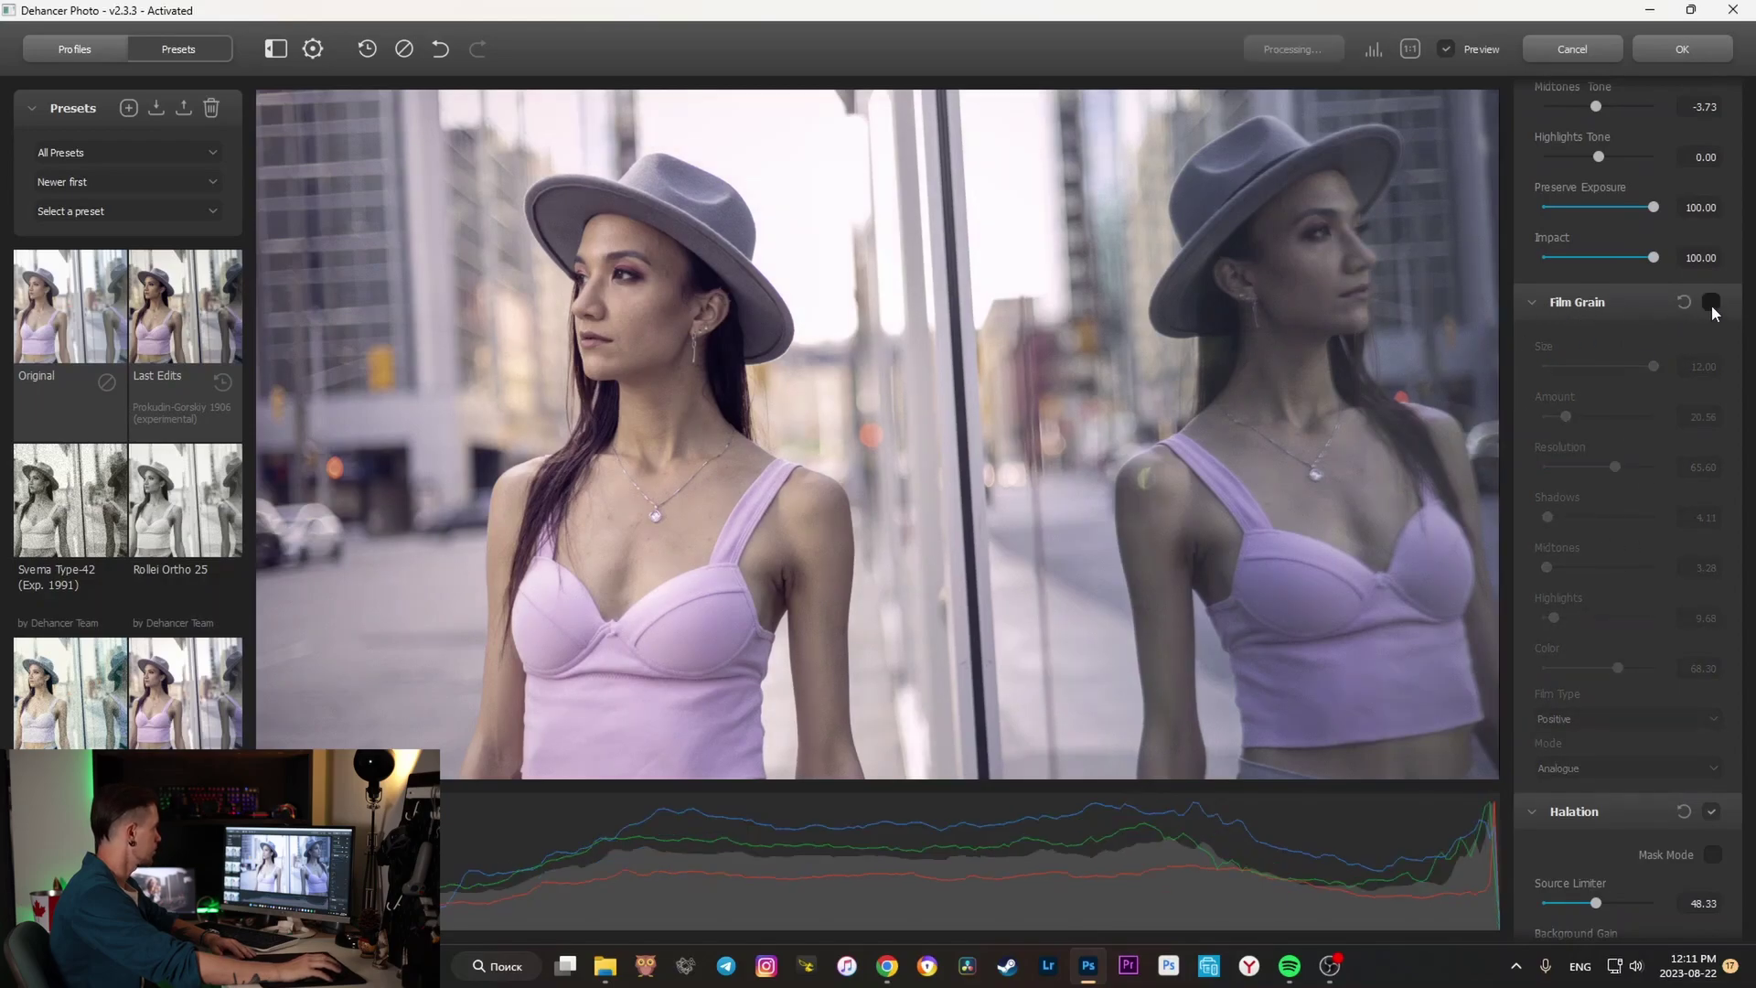
{"action": "left_click", "coordinate": [1711, 303]}
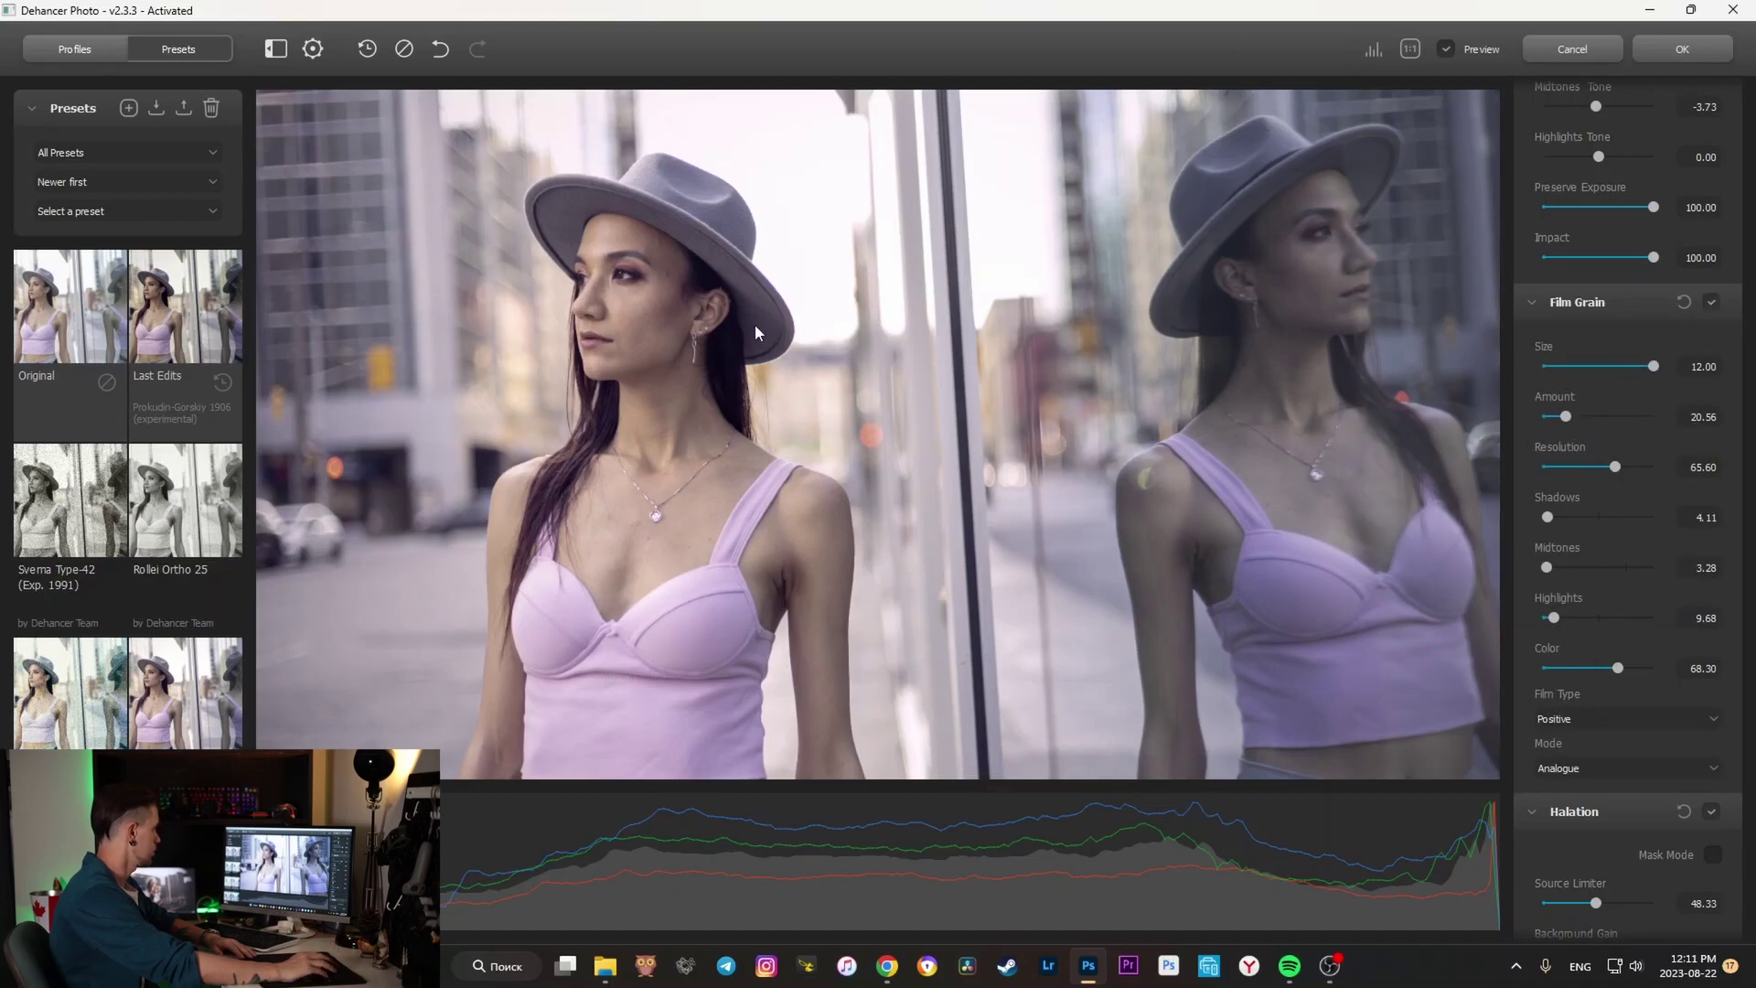
{"action": "left_click", "coordinate": [1411, 50]}
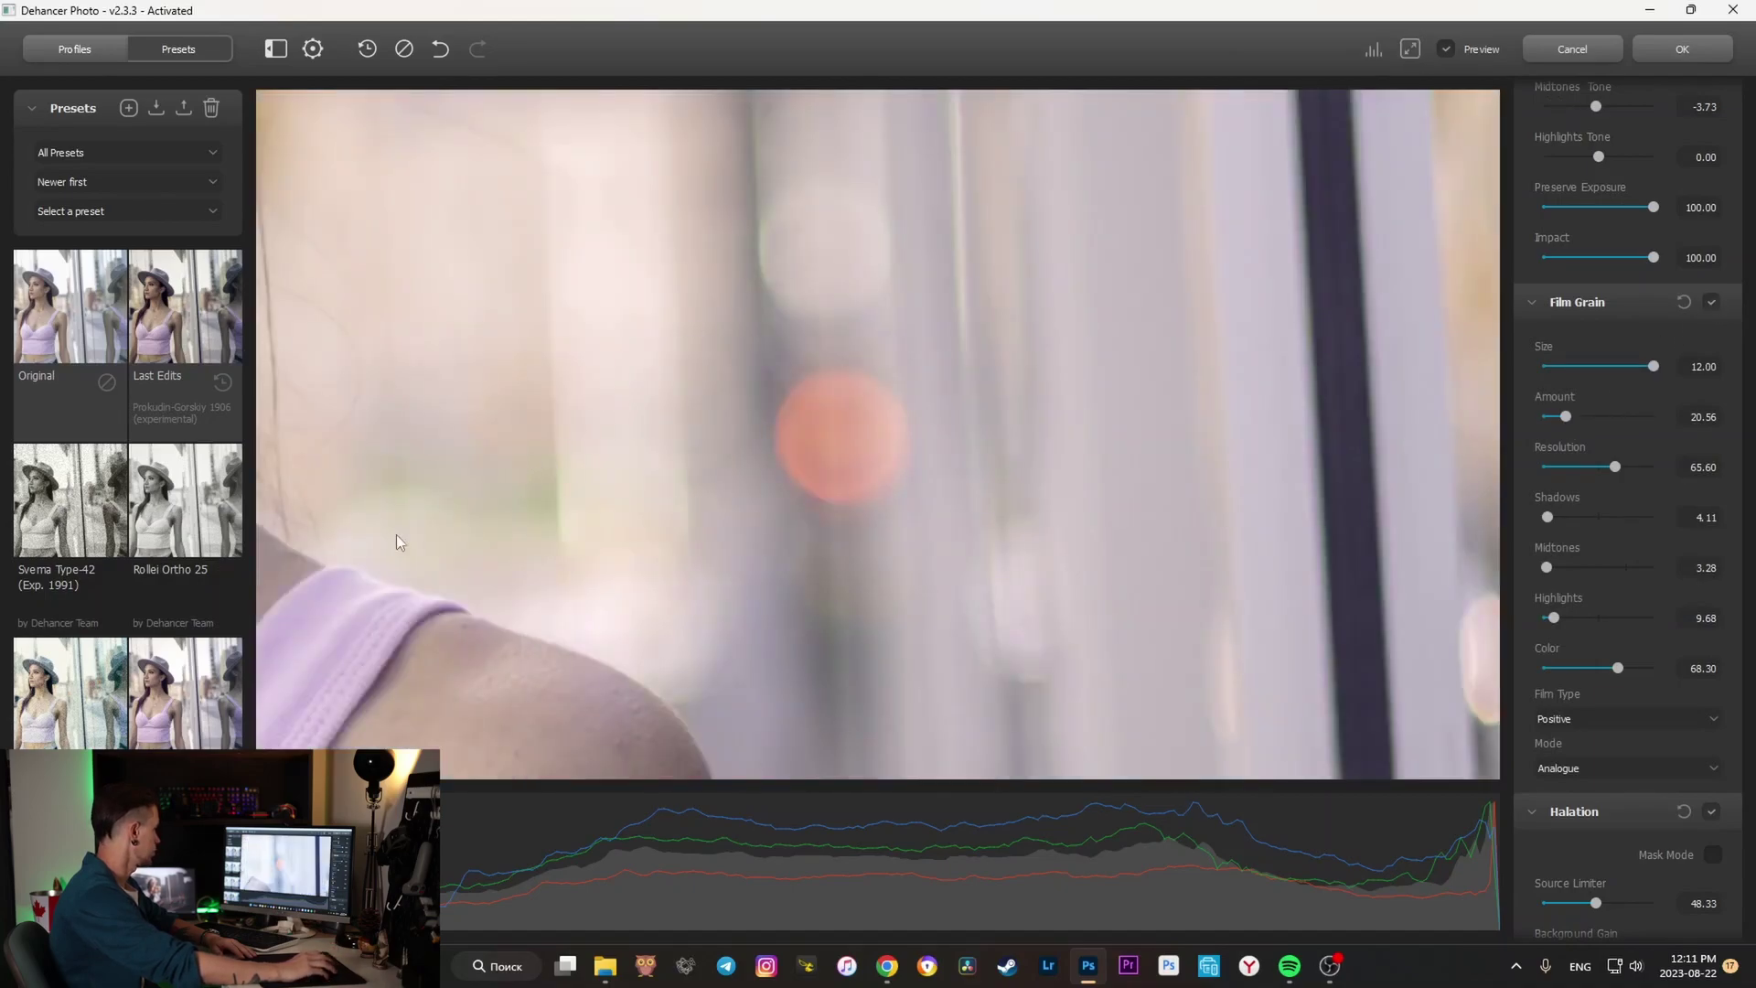
- Set grain Amount to 28.33 and Resolution to 50.83, then compare with the original
{"action": "scroll", "coordinate": [524, 779], "scroll_direction": "down", "scroll_amount": 1}
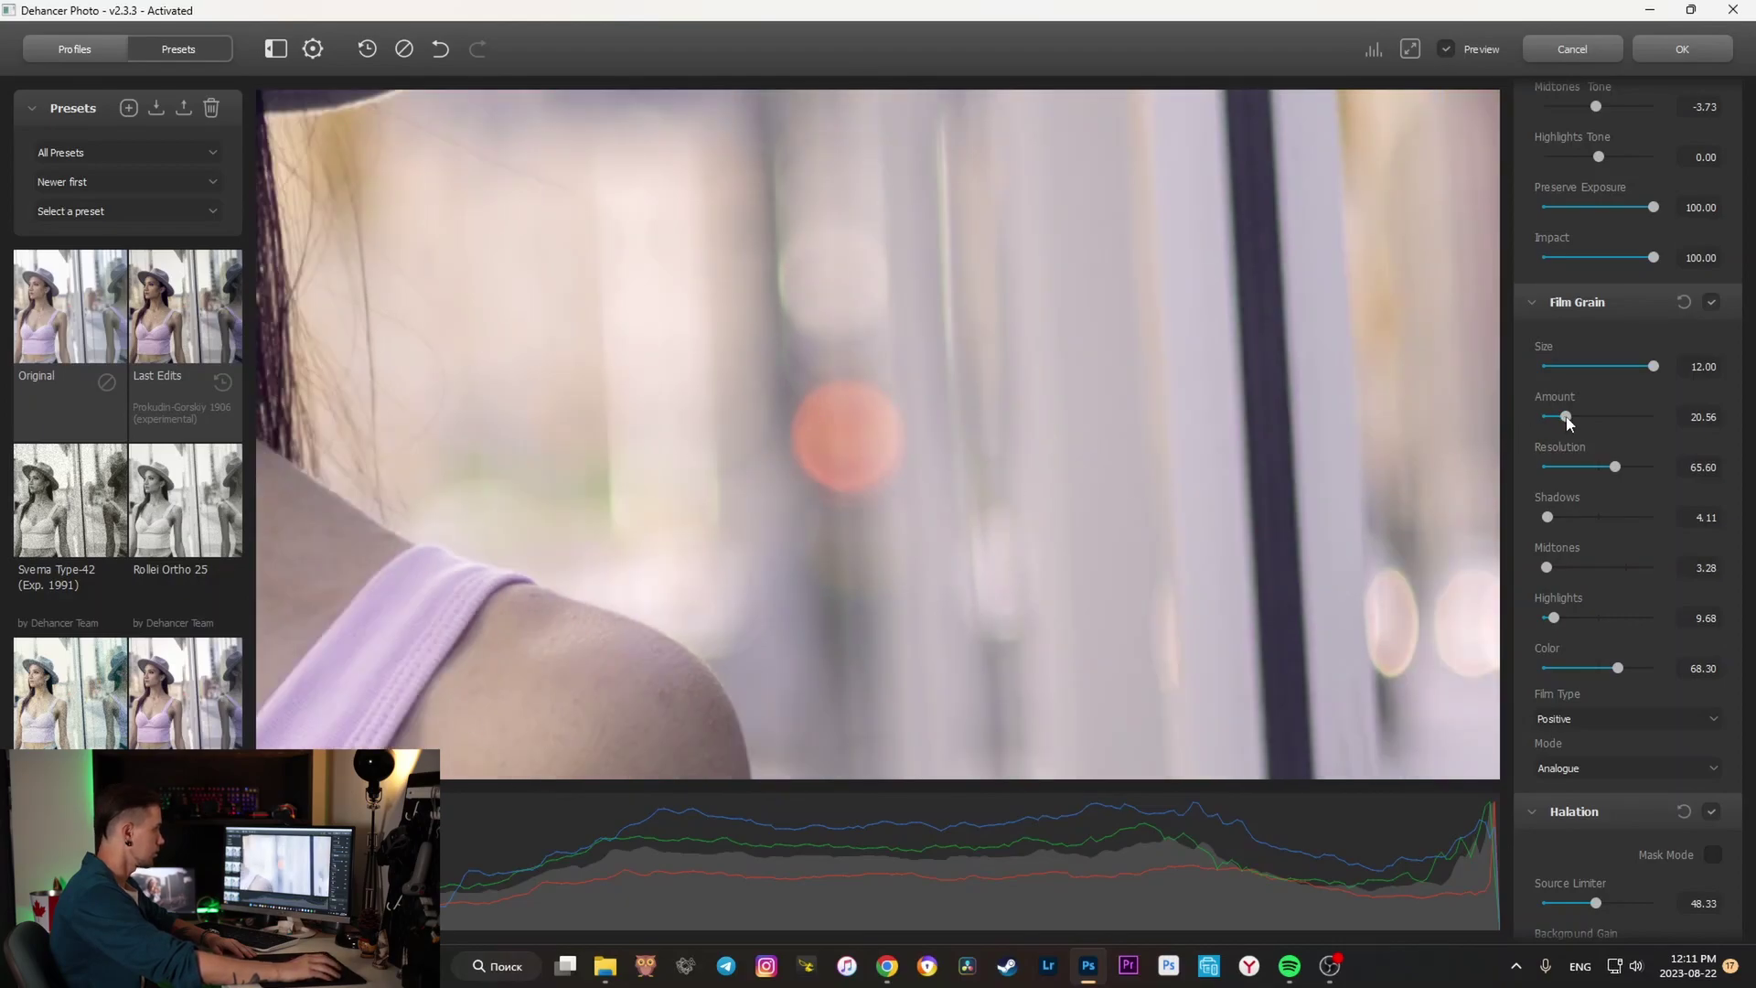
{"action": "left_click_drag", "start_coordinate": [1576, 421], "coordinate": [1584, 422]}
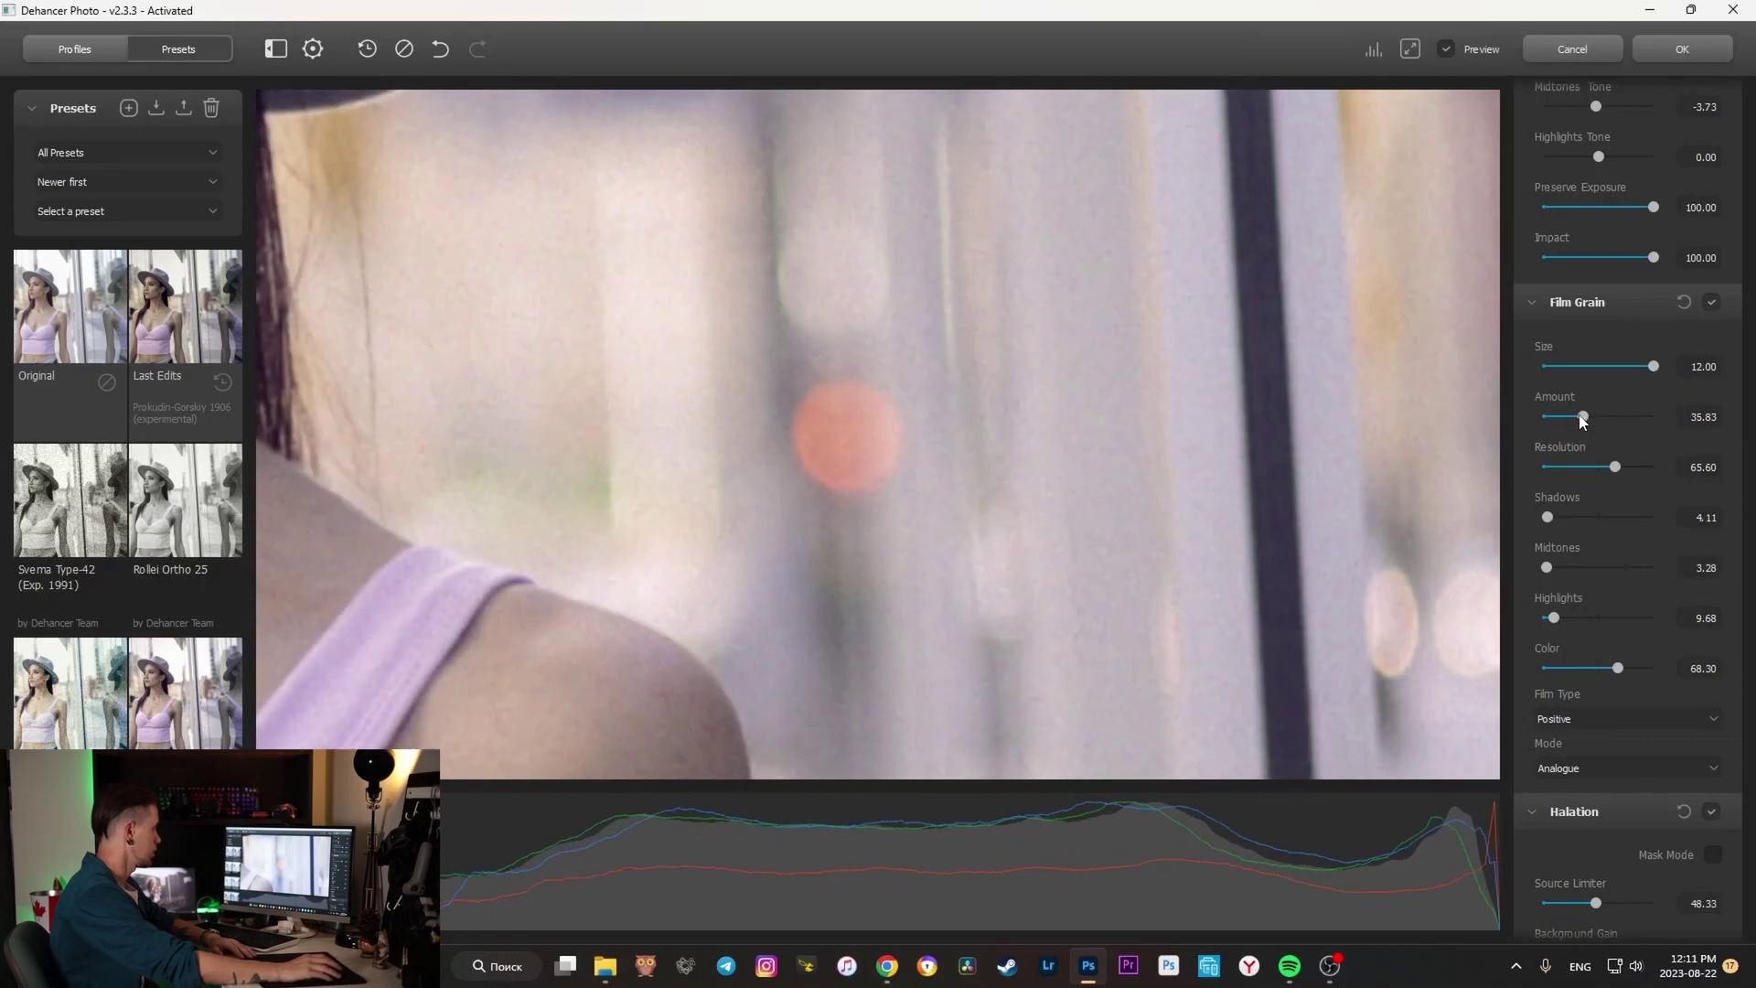
{"action": "left_click_drag", "start_coordinate": [1585, 419], "coordinate": [1575, 418]}
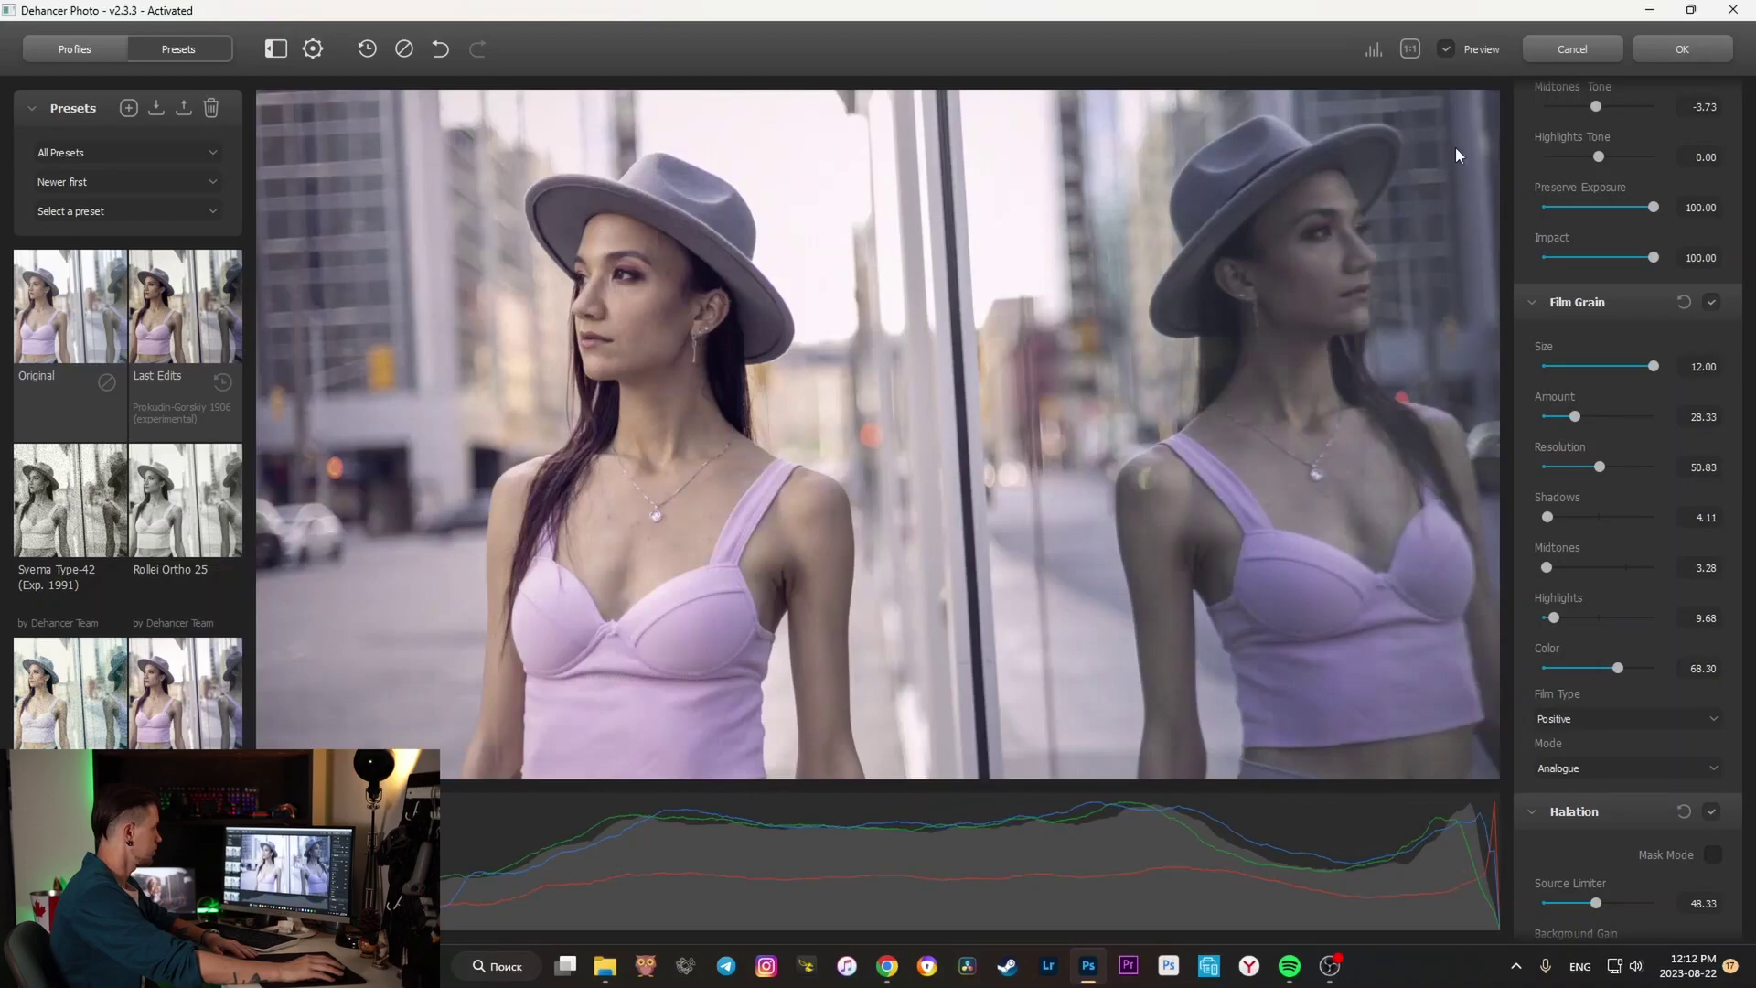
{"action": "left_click", "coordinate": [1446, 49]}
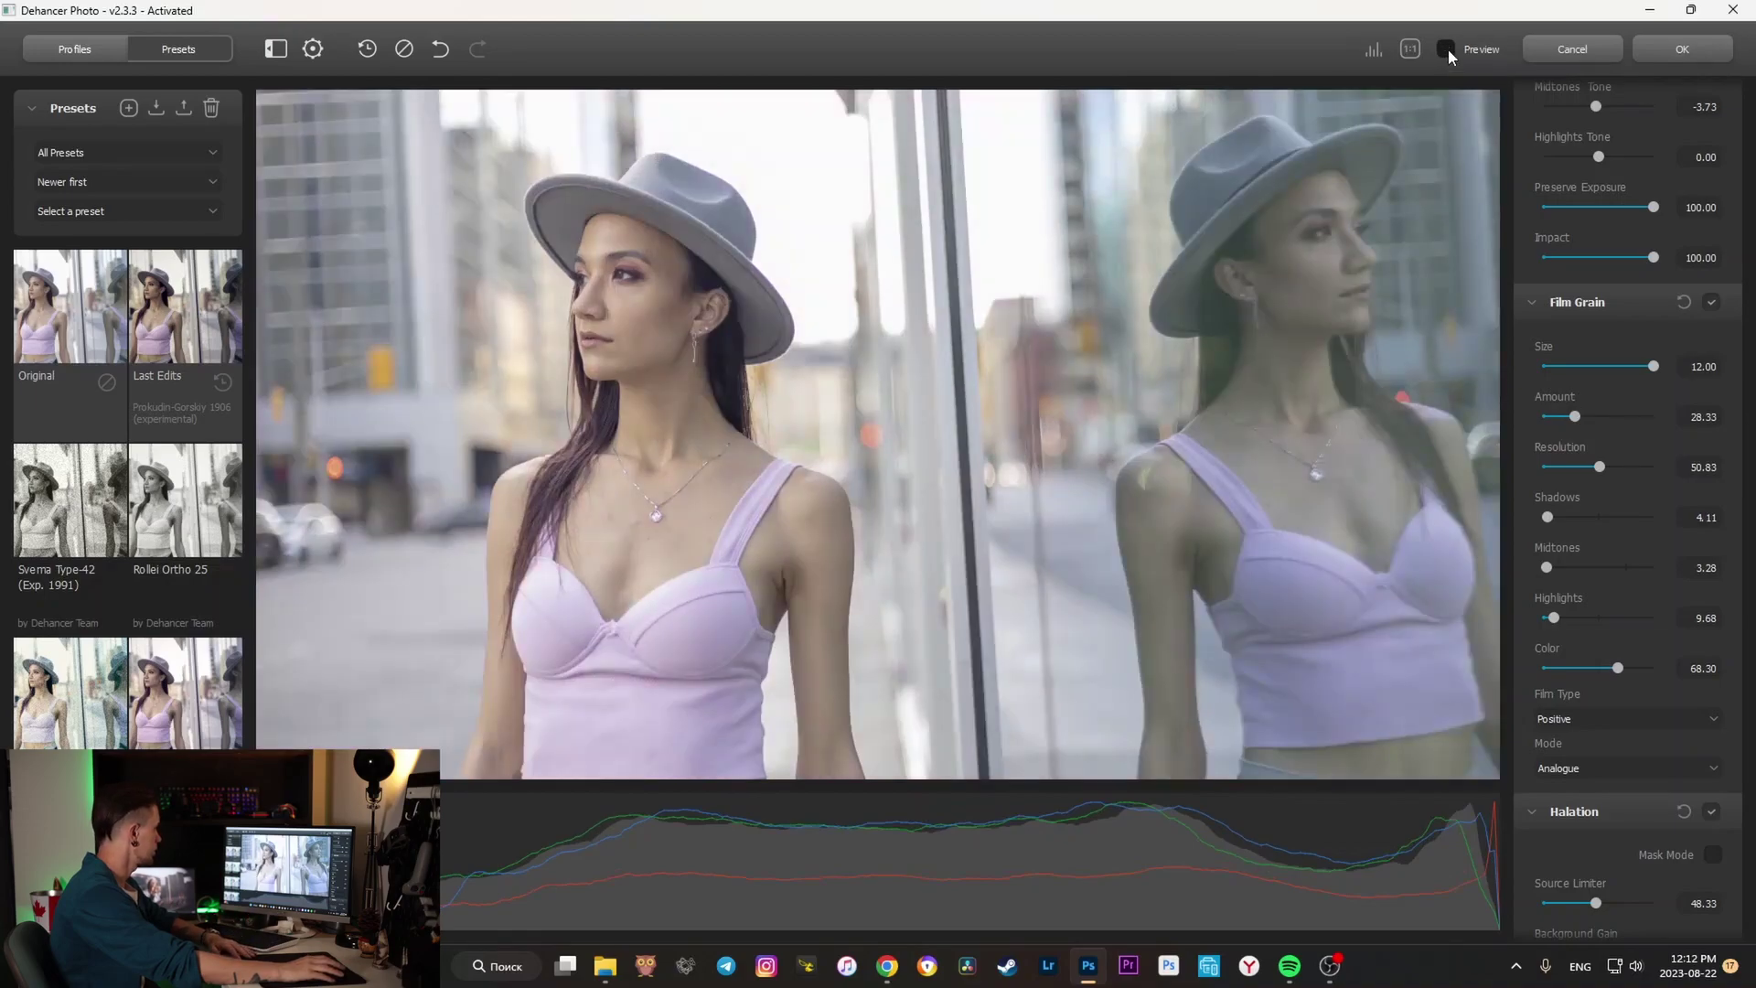
{"action": "left_click", "coordinate": [1447, 49]}
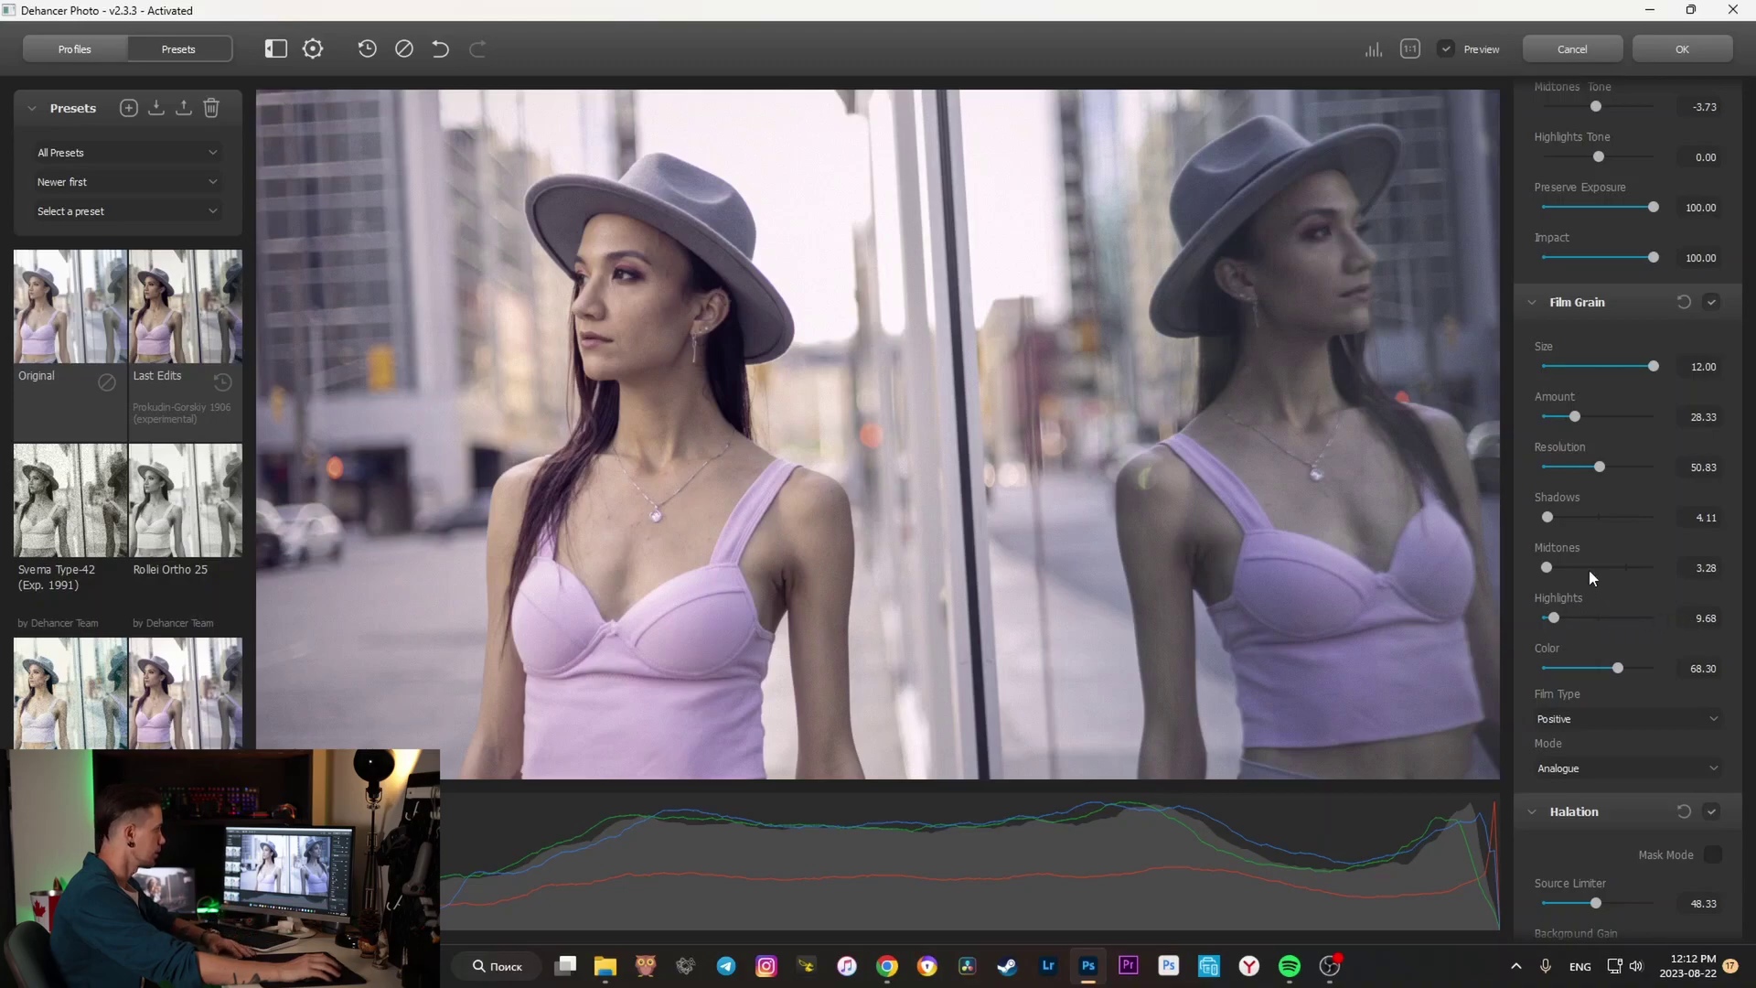
- Set grain Midtones to 20.00, view the whole photo, and compare with the original
{"action": "left_click_drag", "start_coordinate": [1557, 570], "coordinate": [1577, 573]}
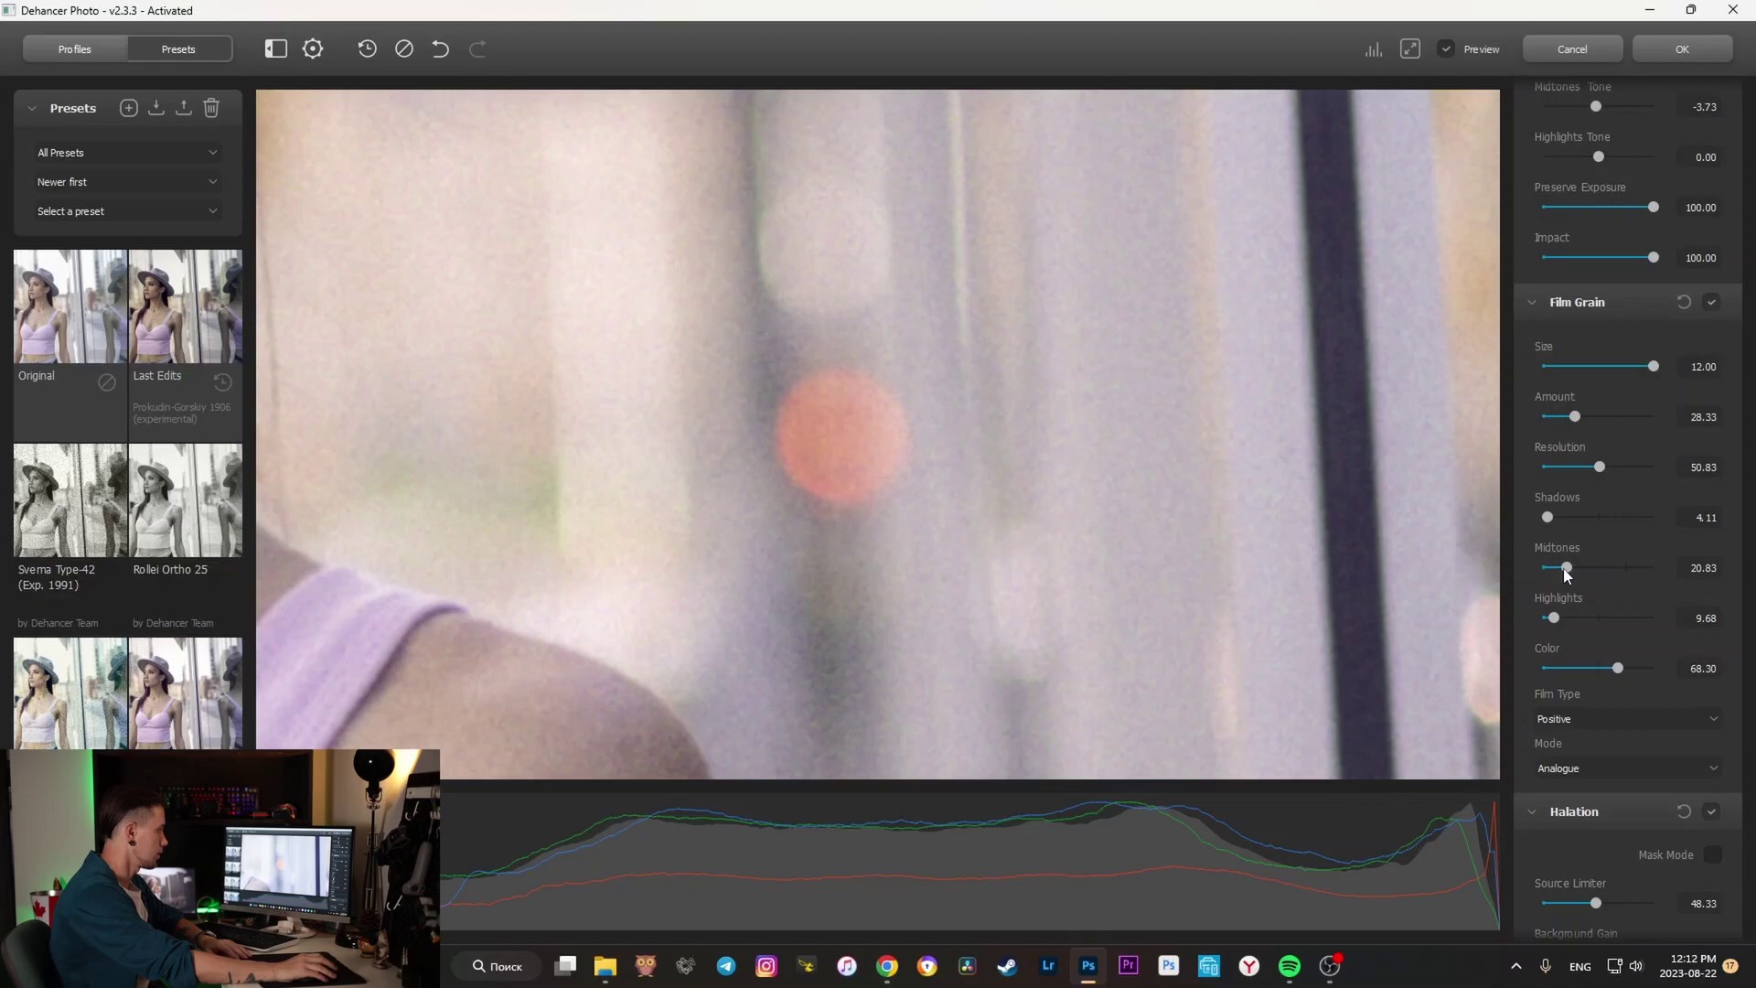
{"action": "left_click_drag", "start_coordinate": [1543, 569], "coordinate": [1566, 569]}
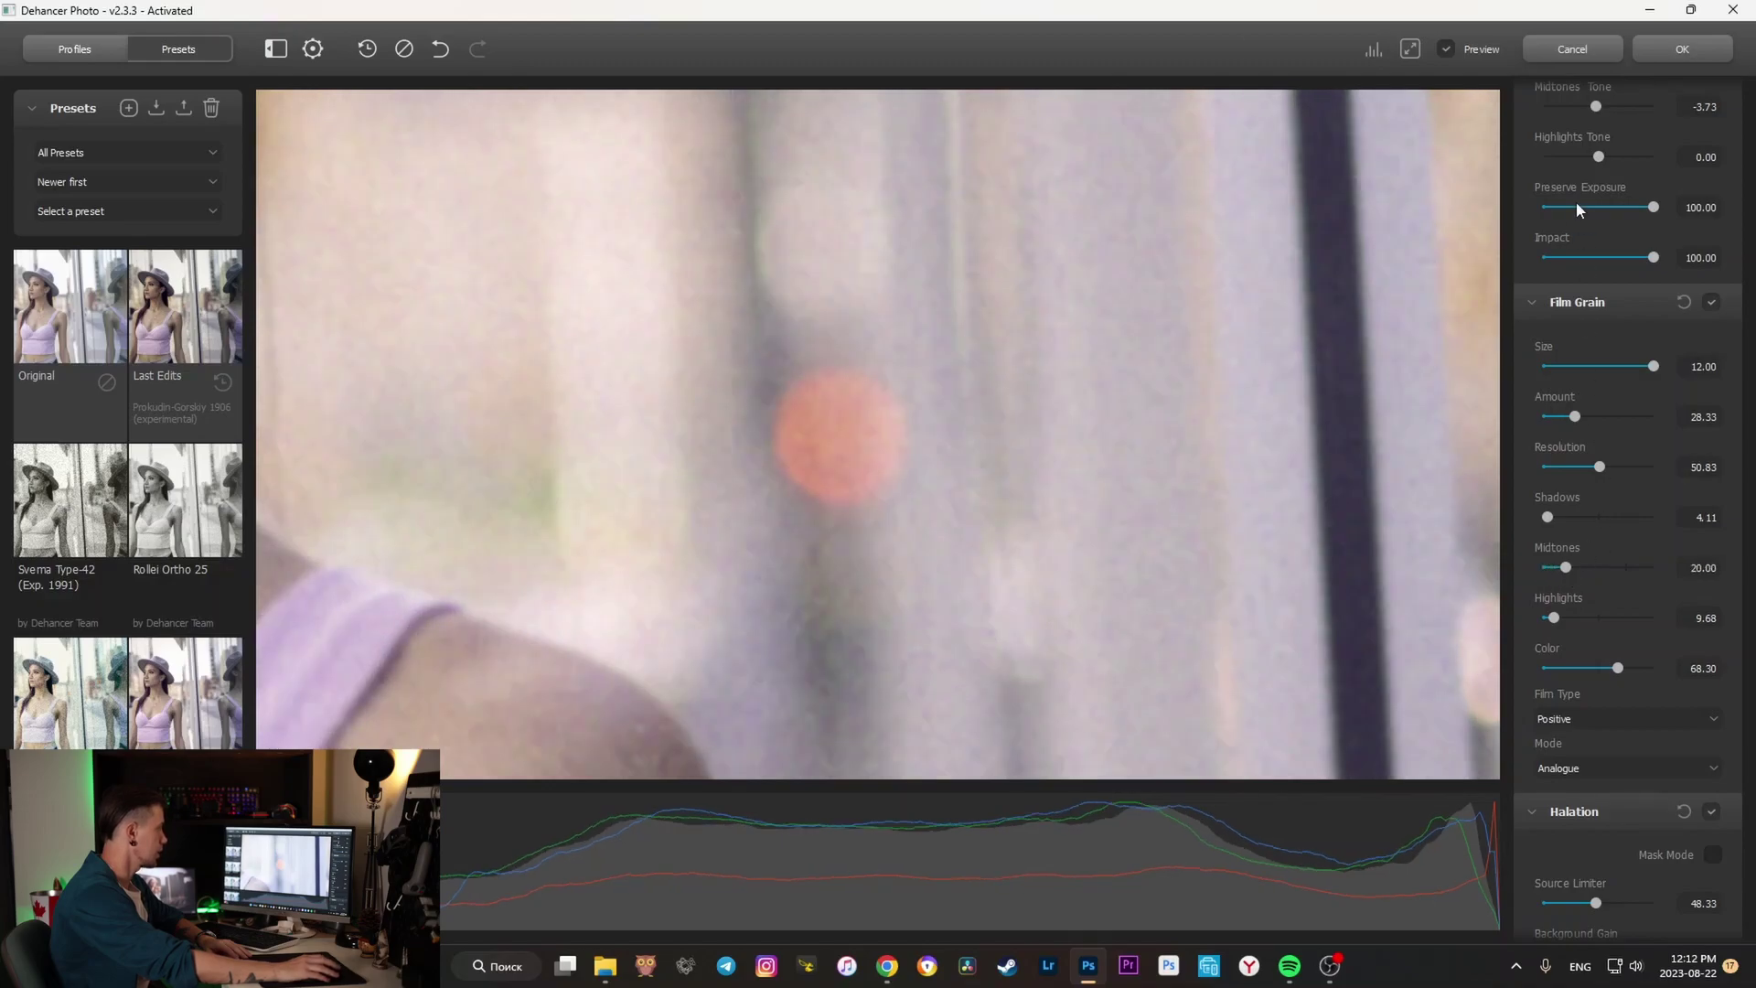
{"action": "left_click", "coordinate": [1409, 48]}
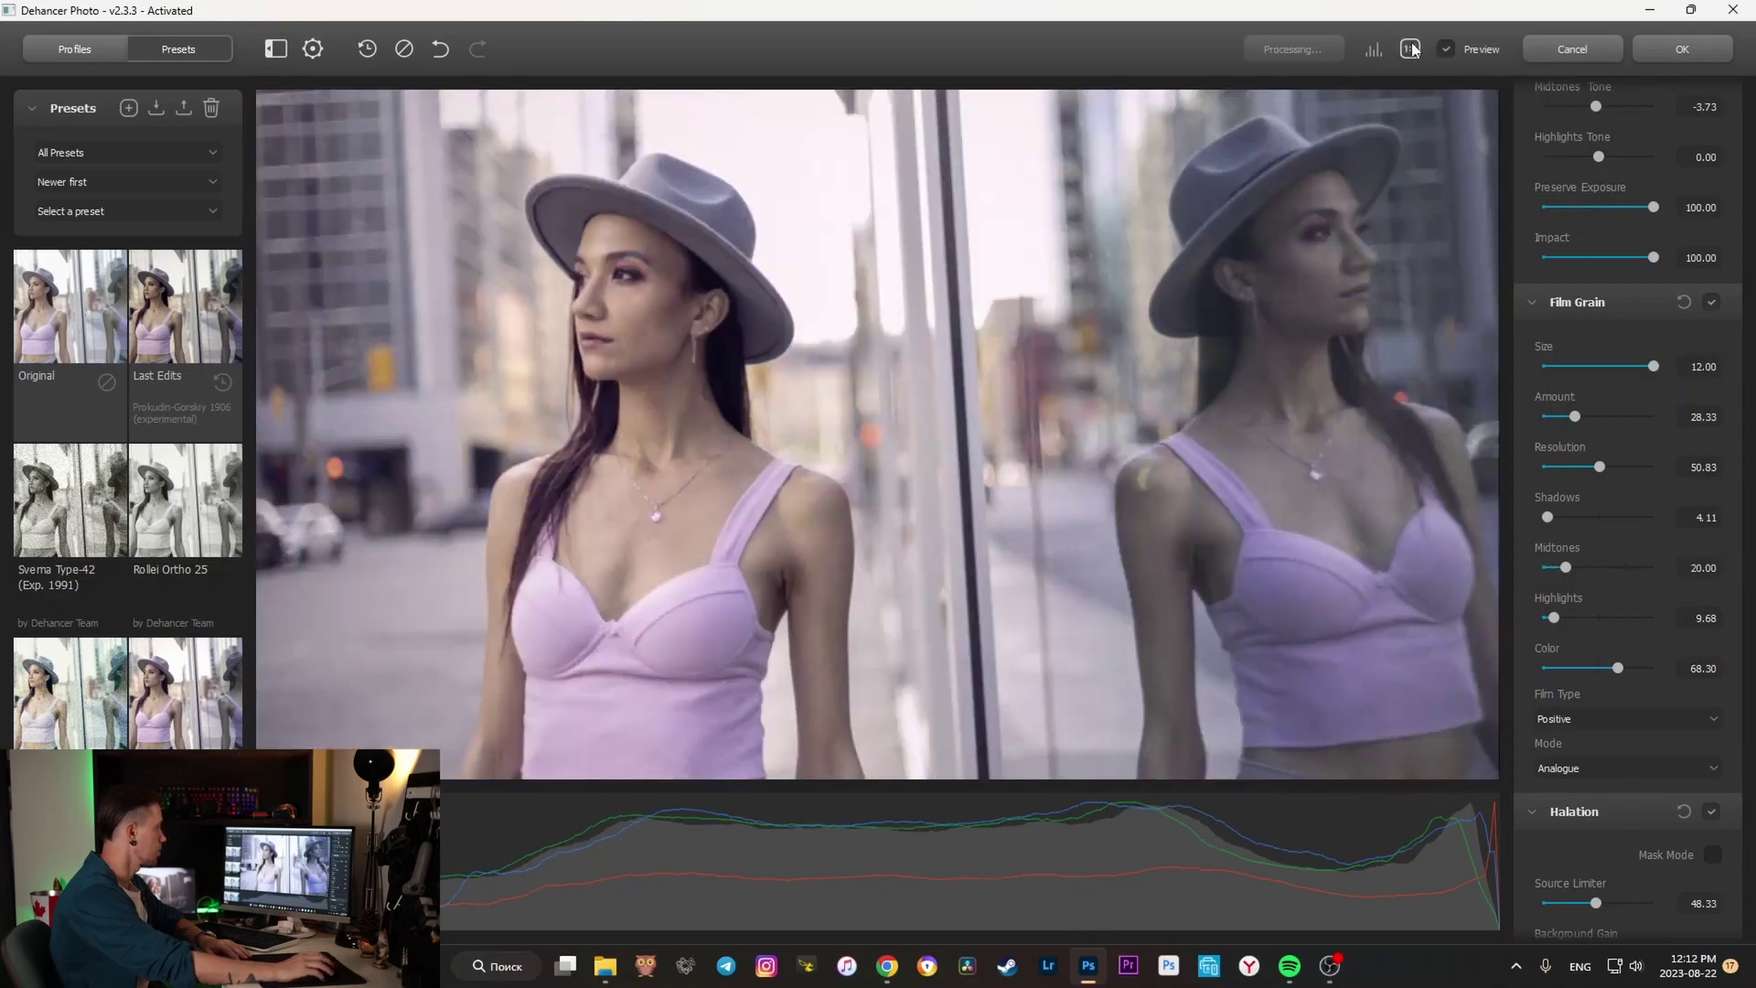
{"action": "left_click", "coordinate": [1446, 48]}
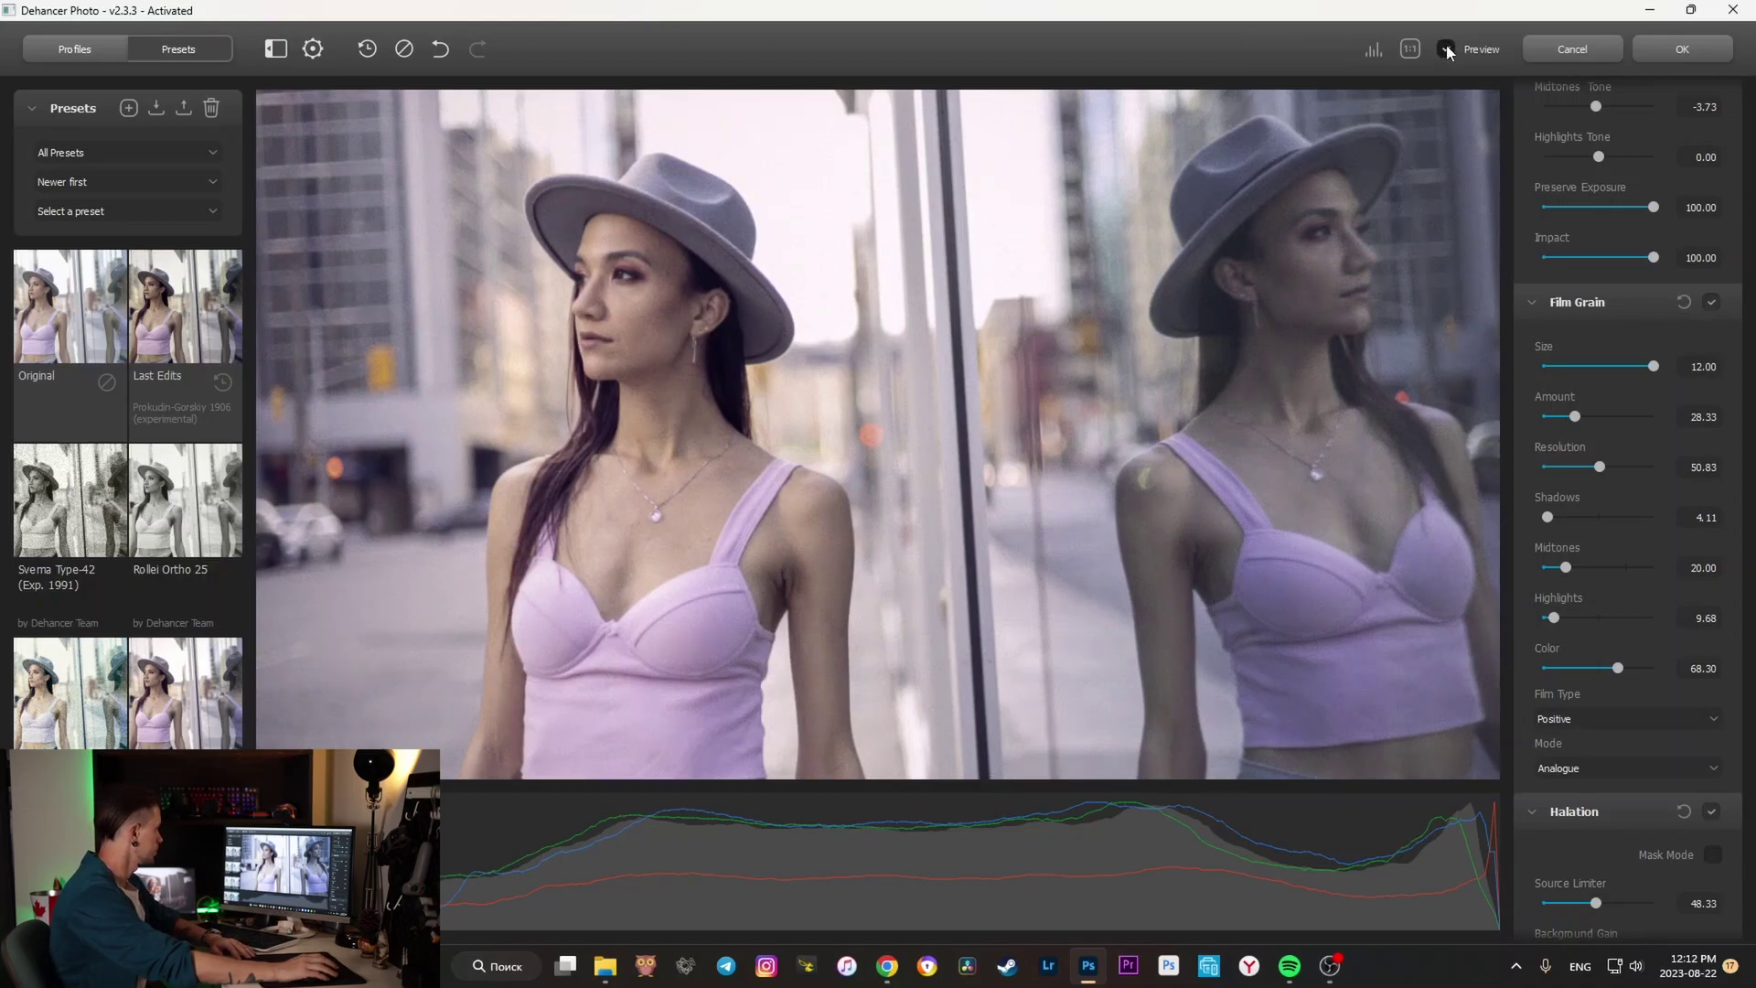
{"action": "left_click", "coordinate": [1446, 48]}
{"action": "scroll", "coordinate": [1610, 412], "scroll_direction": "down", "scroll_amount": 5}
{"action": "scroll", "coordinate": [1679, 289], "scroll_direction": "down", "scroll_amount": 3}
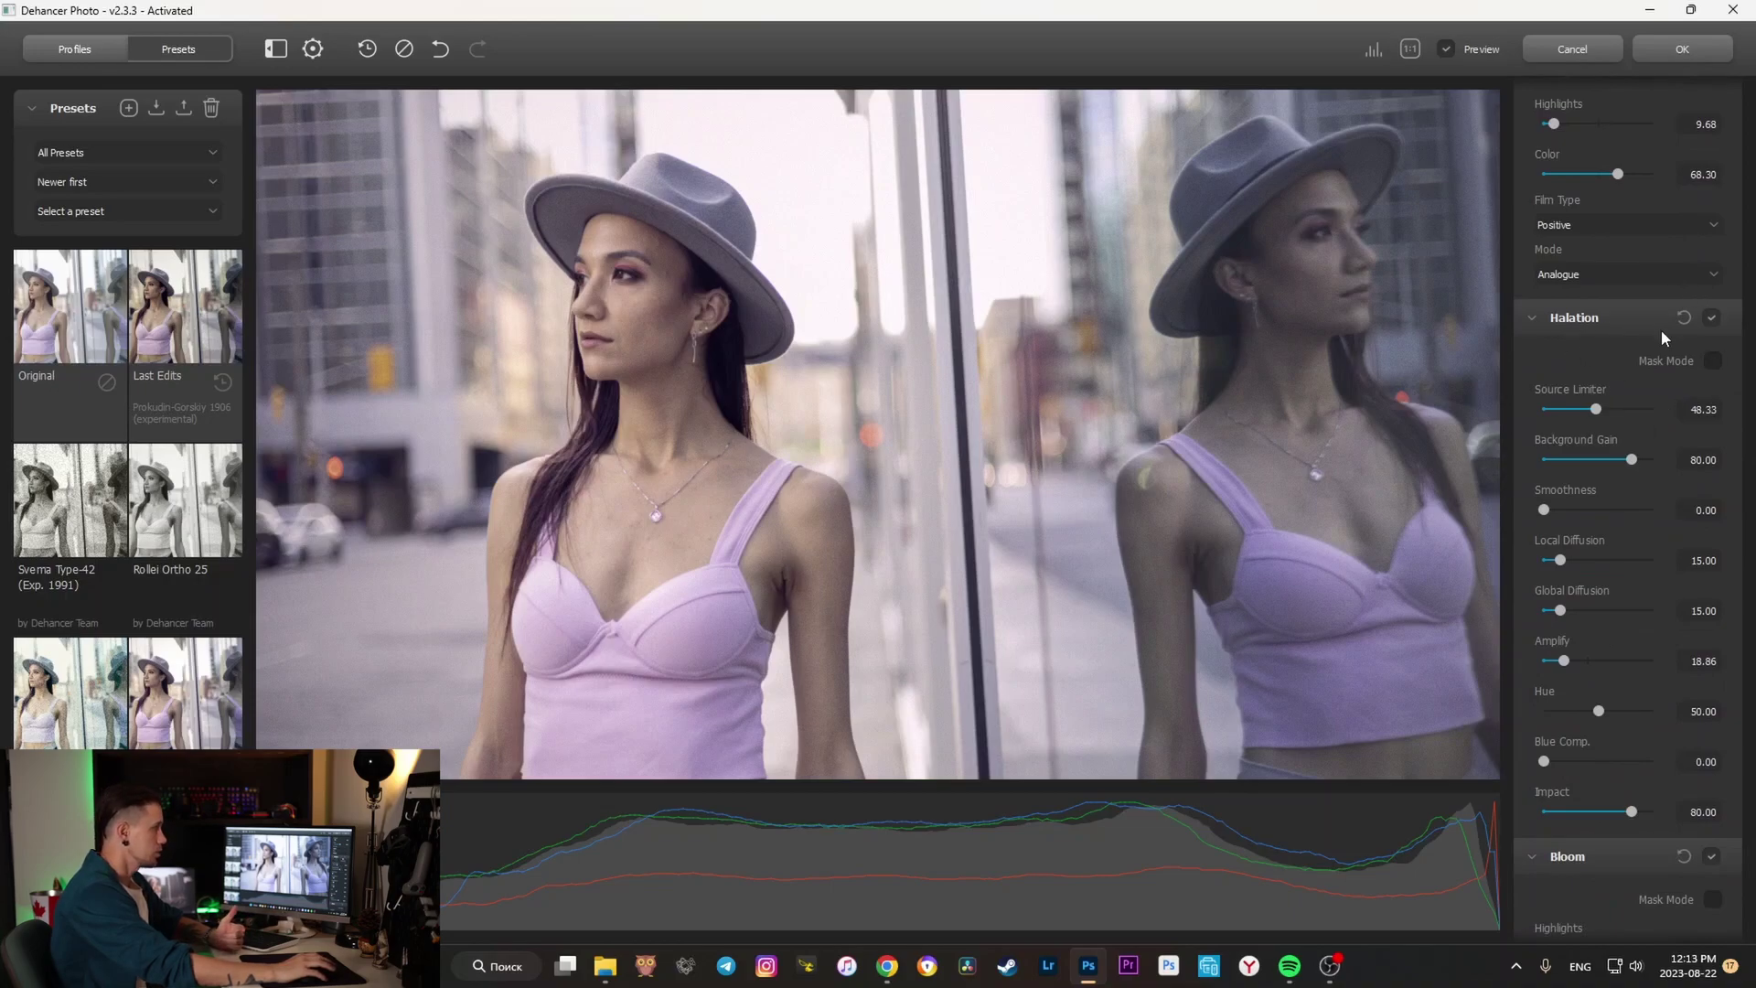
{"action": "left_click", "coordinate": [1712, 318]}
{"action": "left_click", "coordinate": [1712, 319]}
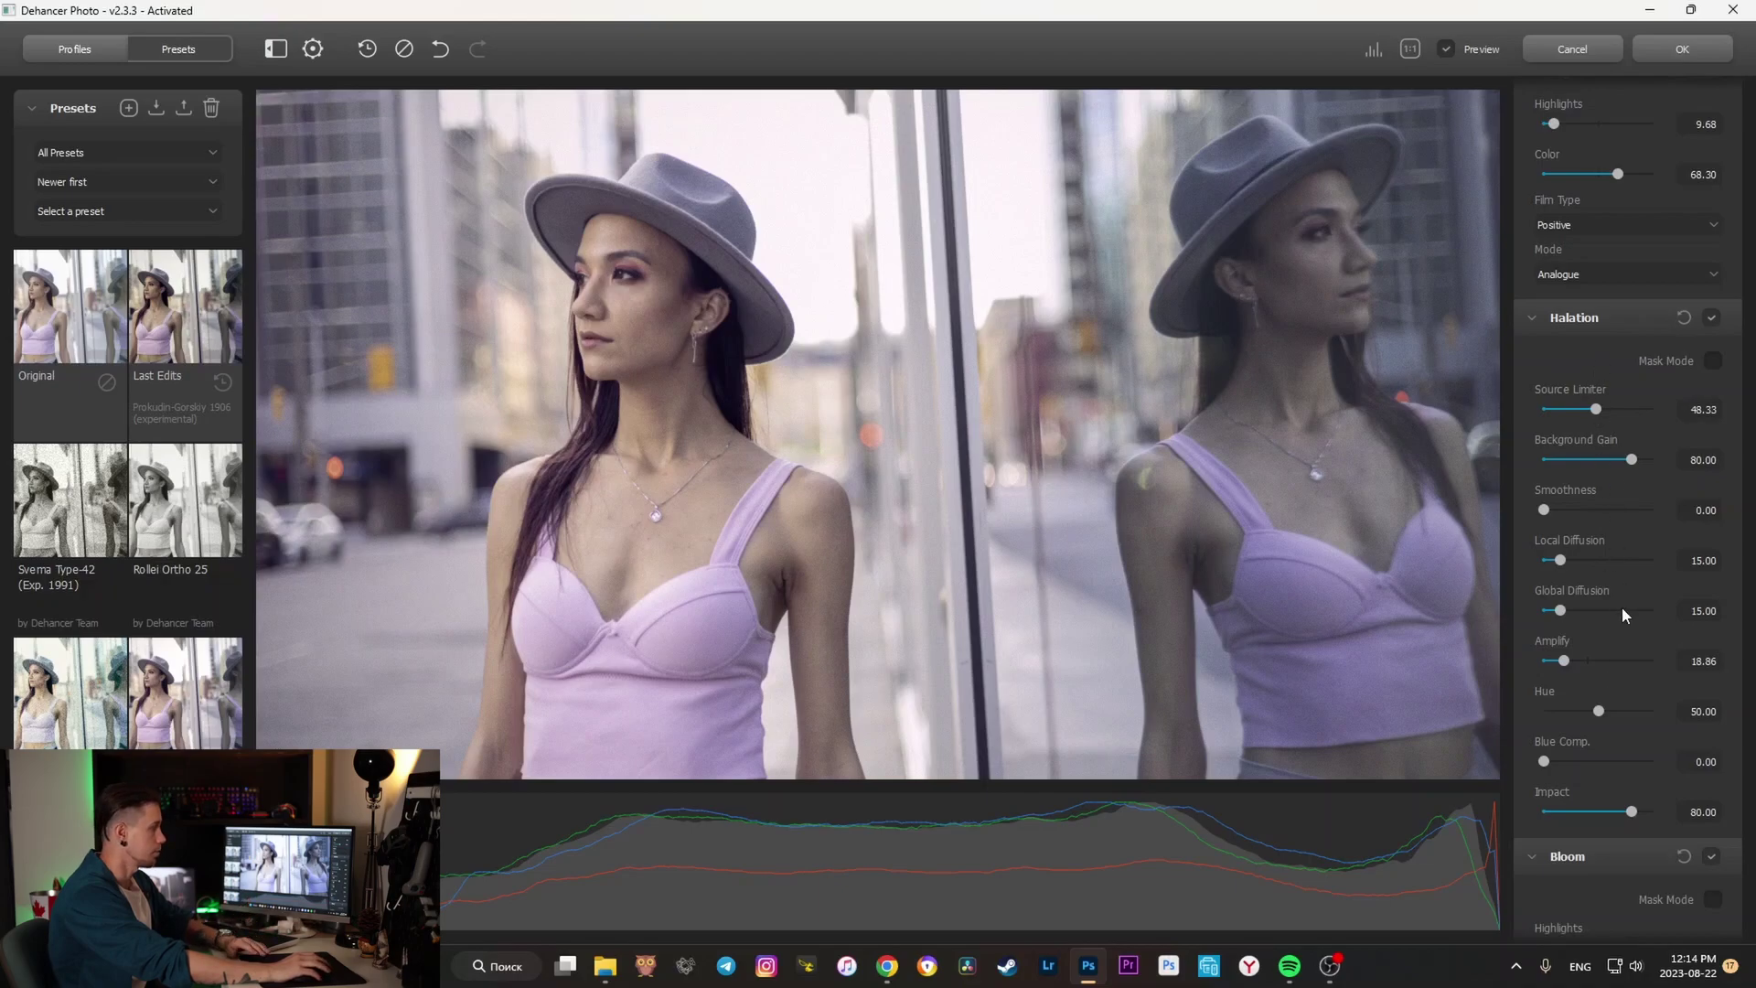
{"action": "scroll", "coordinate": [1634, 575], "scroll_direction": "down", "scroll_amount": 1}
{"action": "scroll", "coordinate": [1634, 575], "scroll_direction": "down", "scroll_amount": 1}
{"action": "scroll", "coordinate": [1634, 564], "scroll_direction": "up", "scroll_amount": 3}
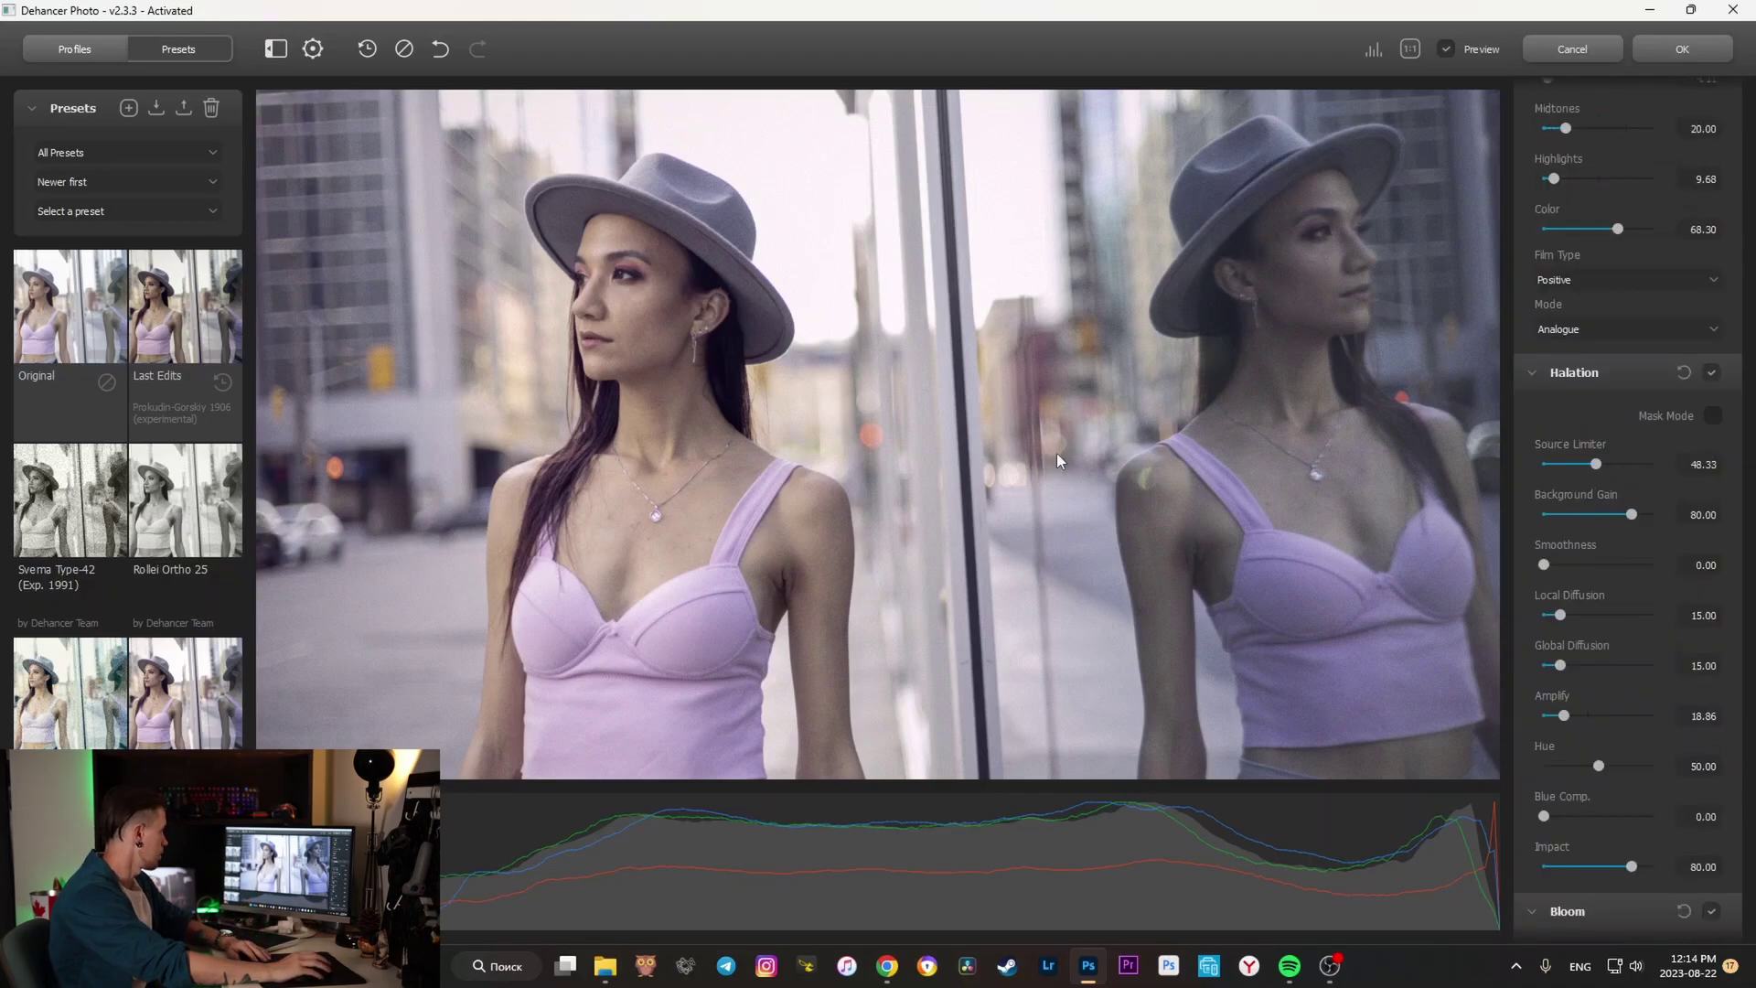
{"action": "scroll", "coordinate": [1648, 754], "scroll_direction": "up", "scroll_amount": 5}
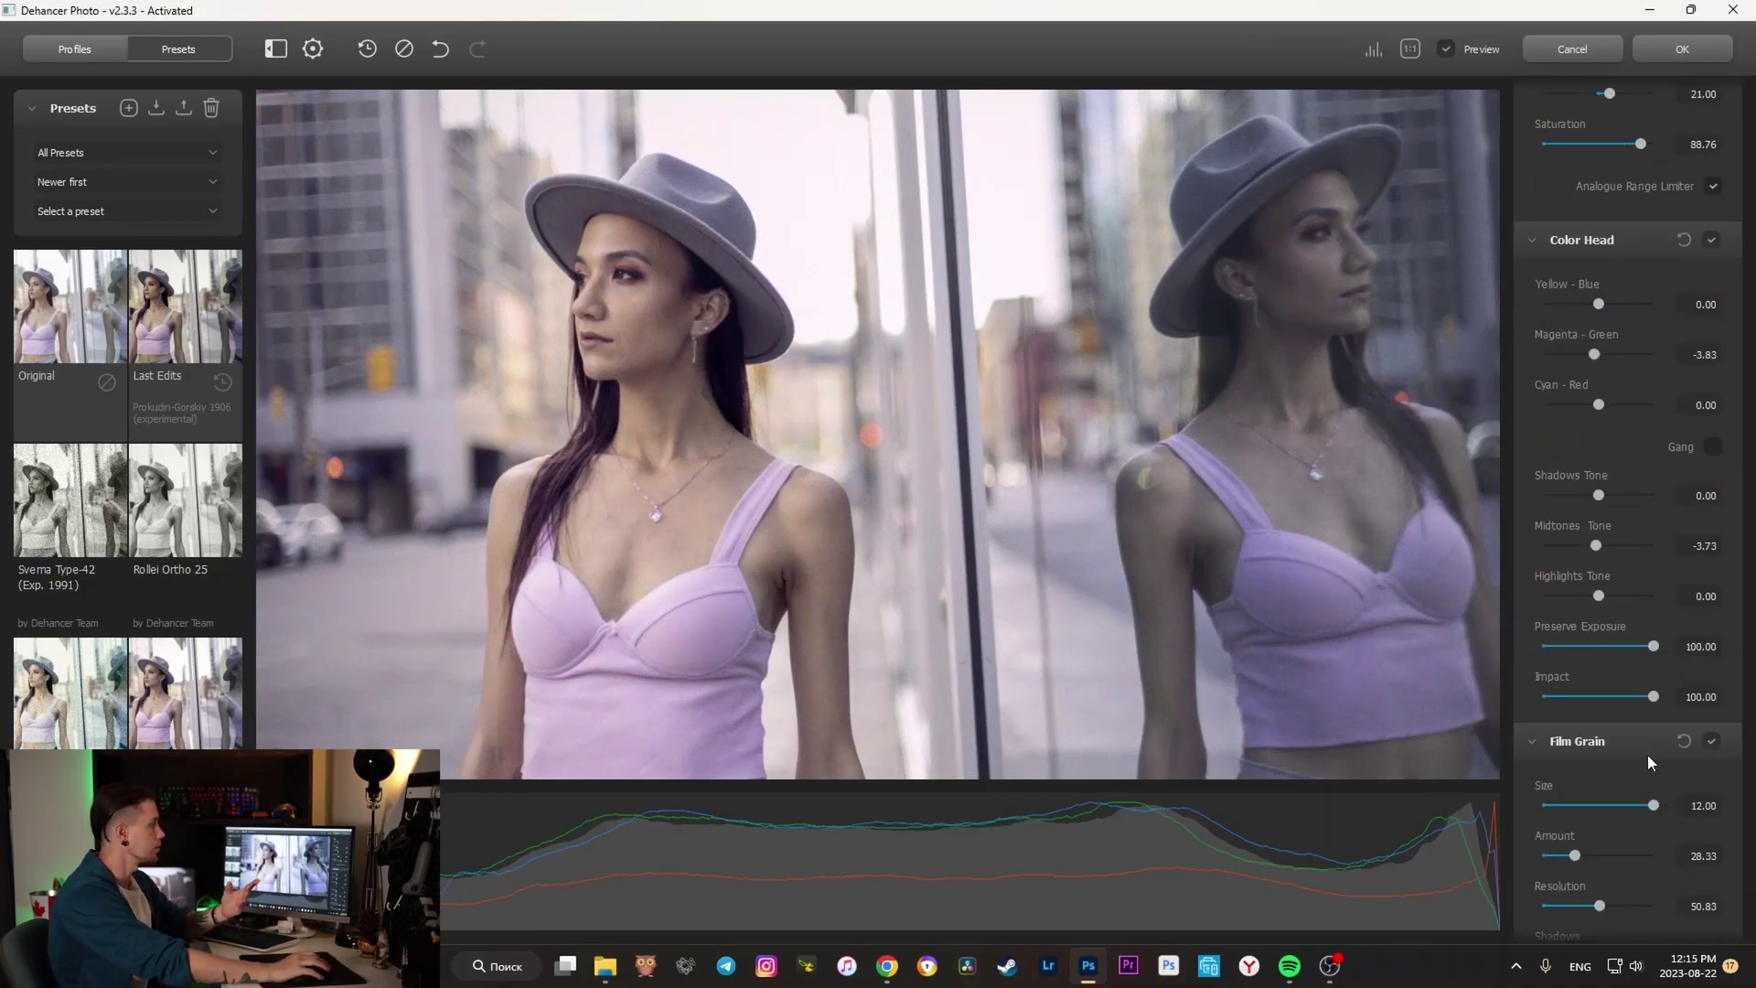
{"action": "scroll", "coordinate": [1648, 754], "scroll_direction": "up", "scroll_amount": 2}
{"action": "scroll", "coordinate": [1648, 754], "scroll_direction": "up", "scroll_amount": 3}
{"action": "scroll", "coordinate": [1648, 754], "scroll_direction": "up", "scroll_amount": 2}
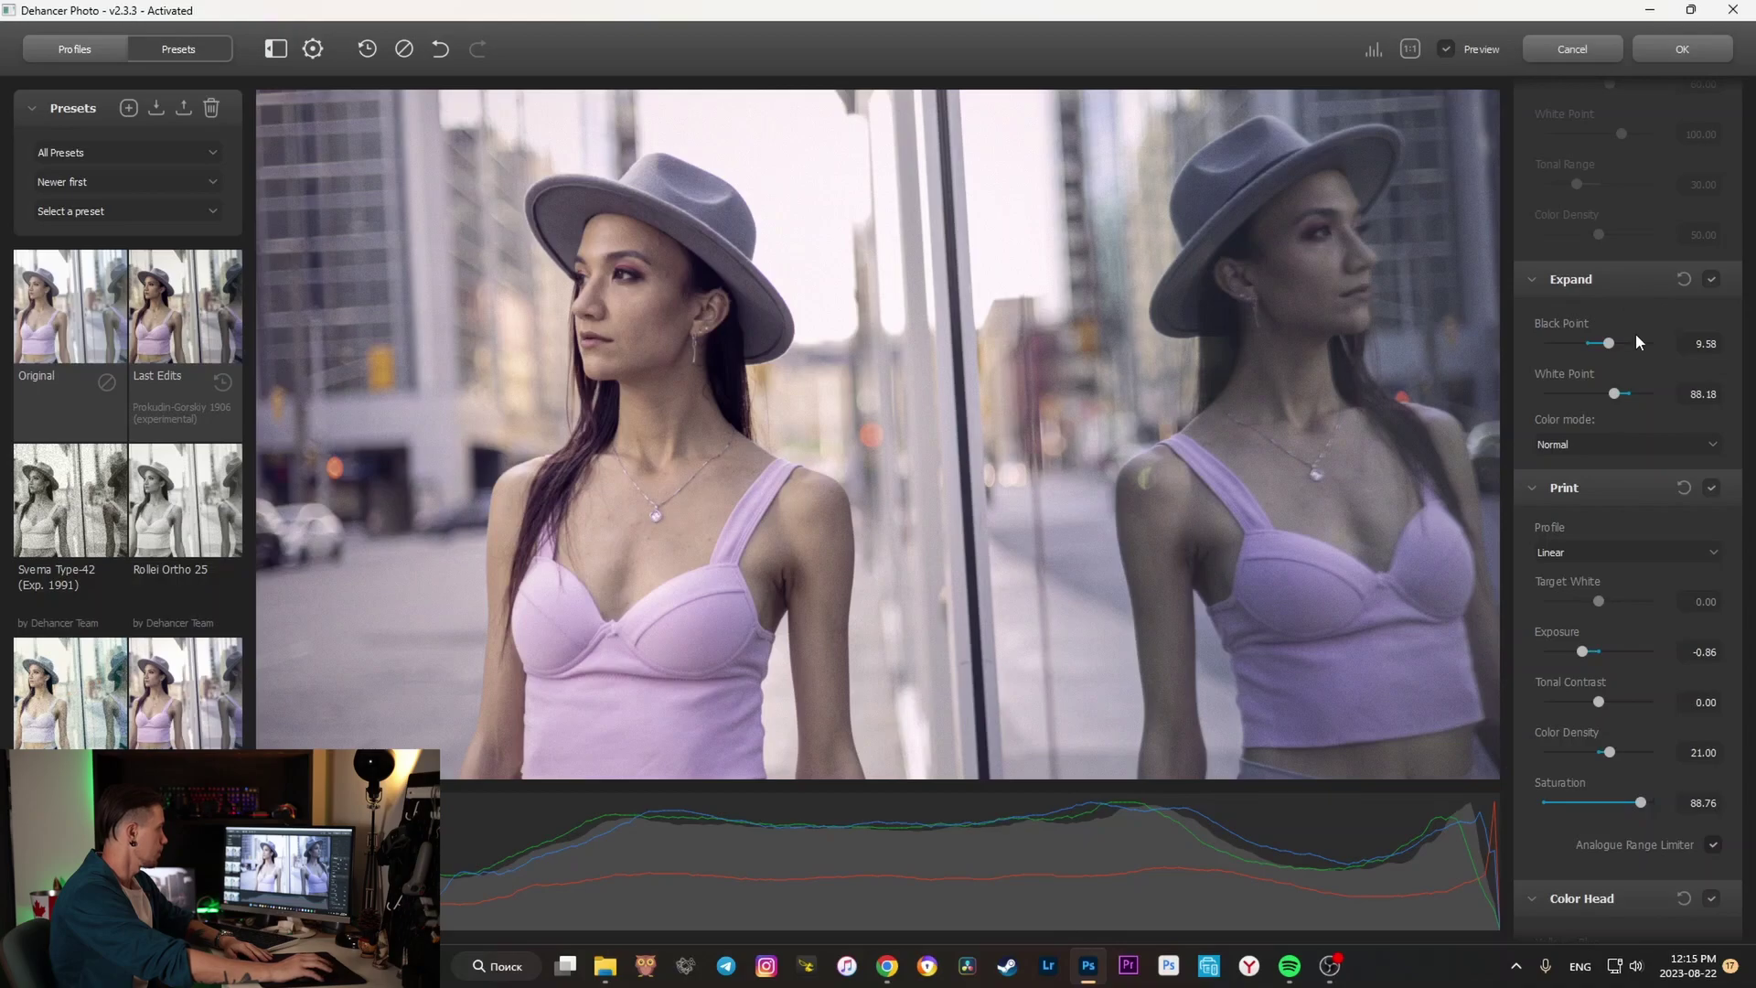
{"action": "scroll", "coordinate": [1633, 339], "scroll_direction": "up", "scroll_amount": 1}
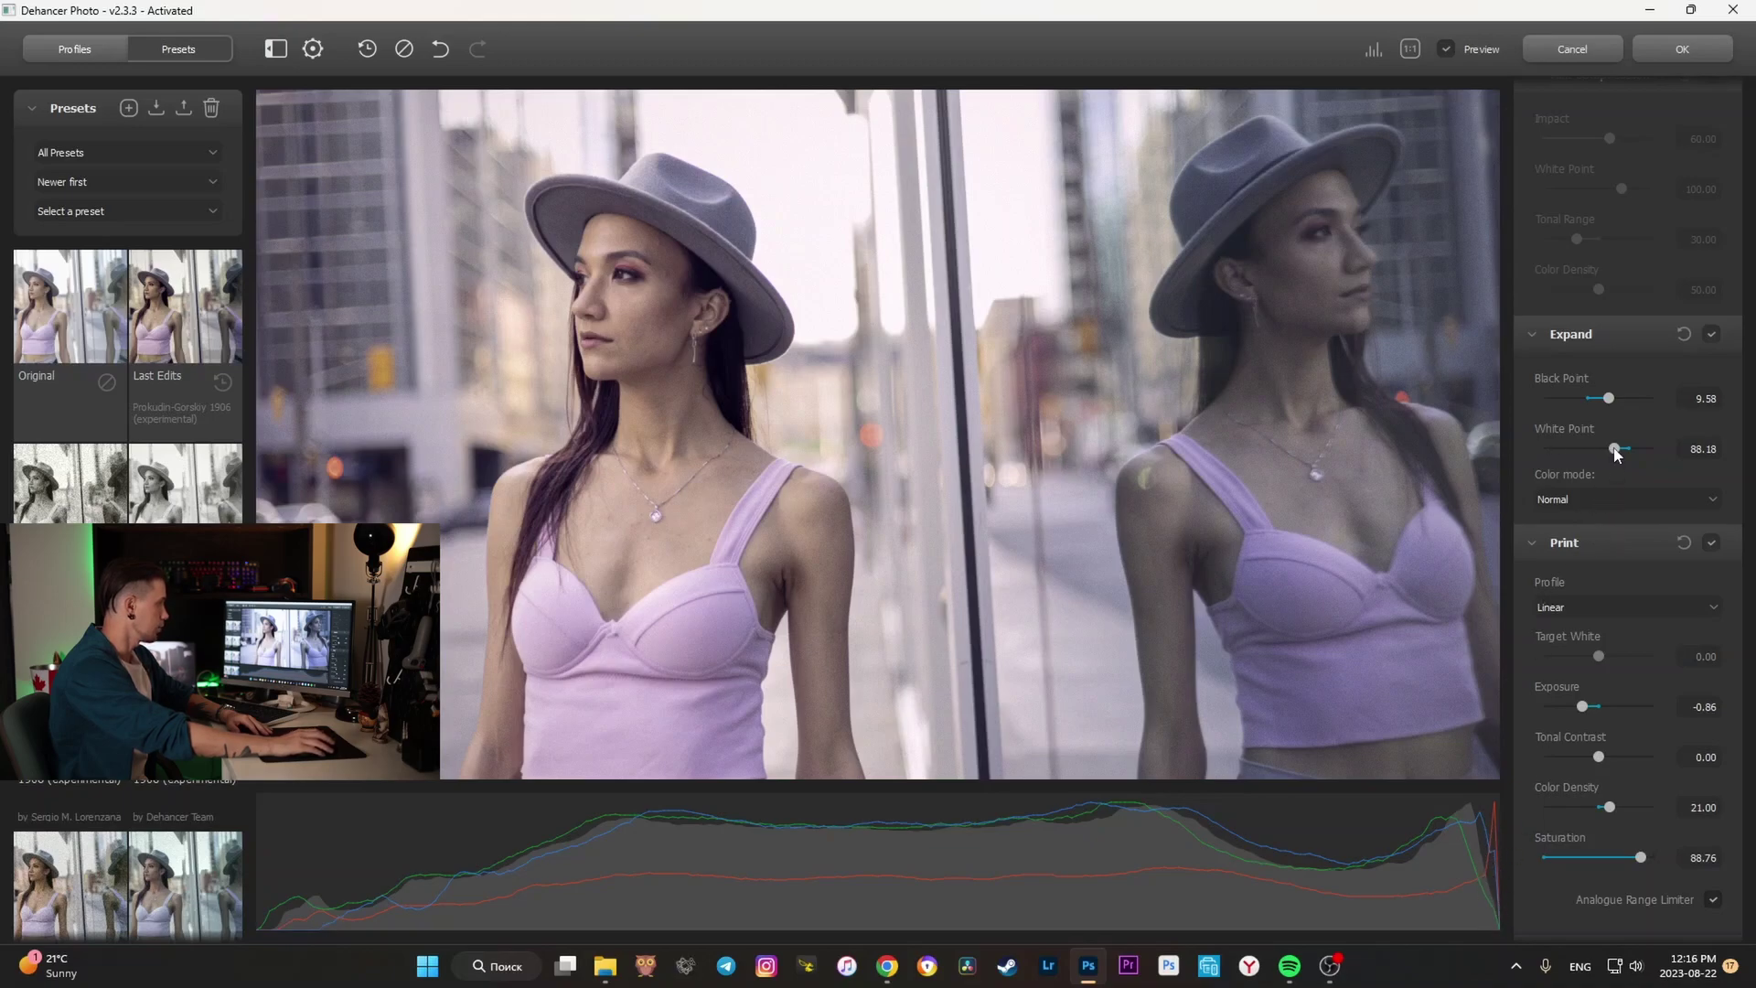
- Fine-tune the Expand sliders until Black Point reads 11.25 and White Point 90.75
{"action": "left_click_drag", "start_coordinate": [1618, 449], "coordinate": [1619, 449]}
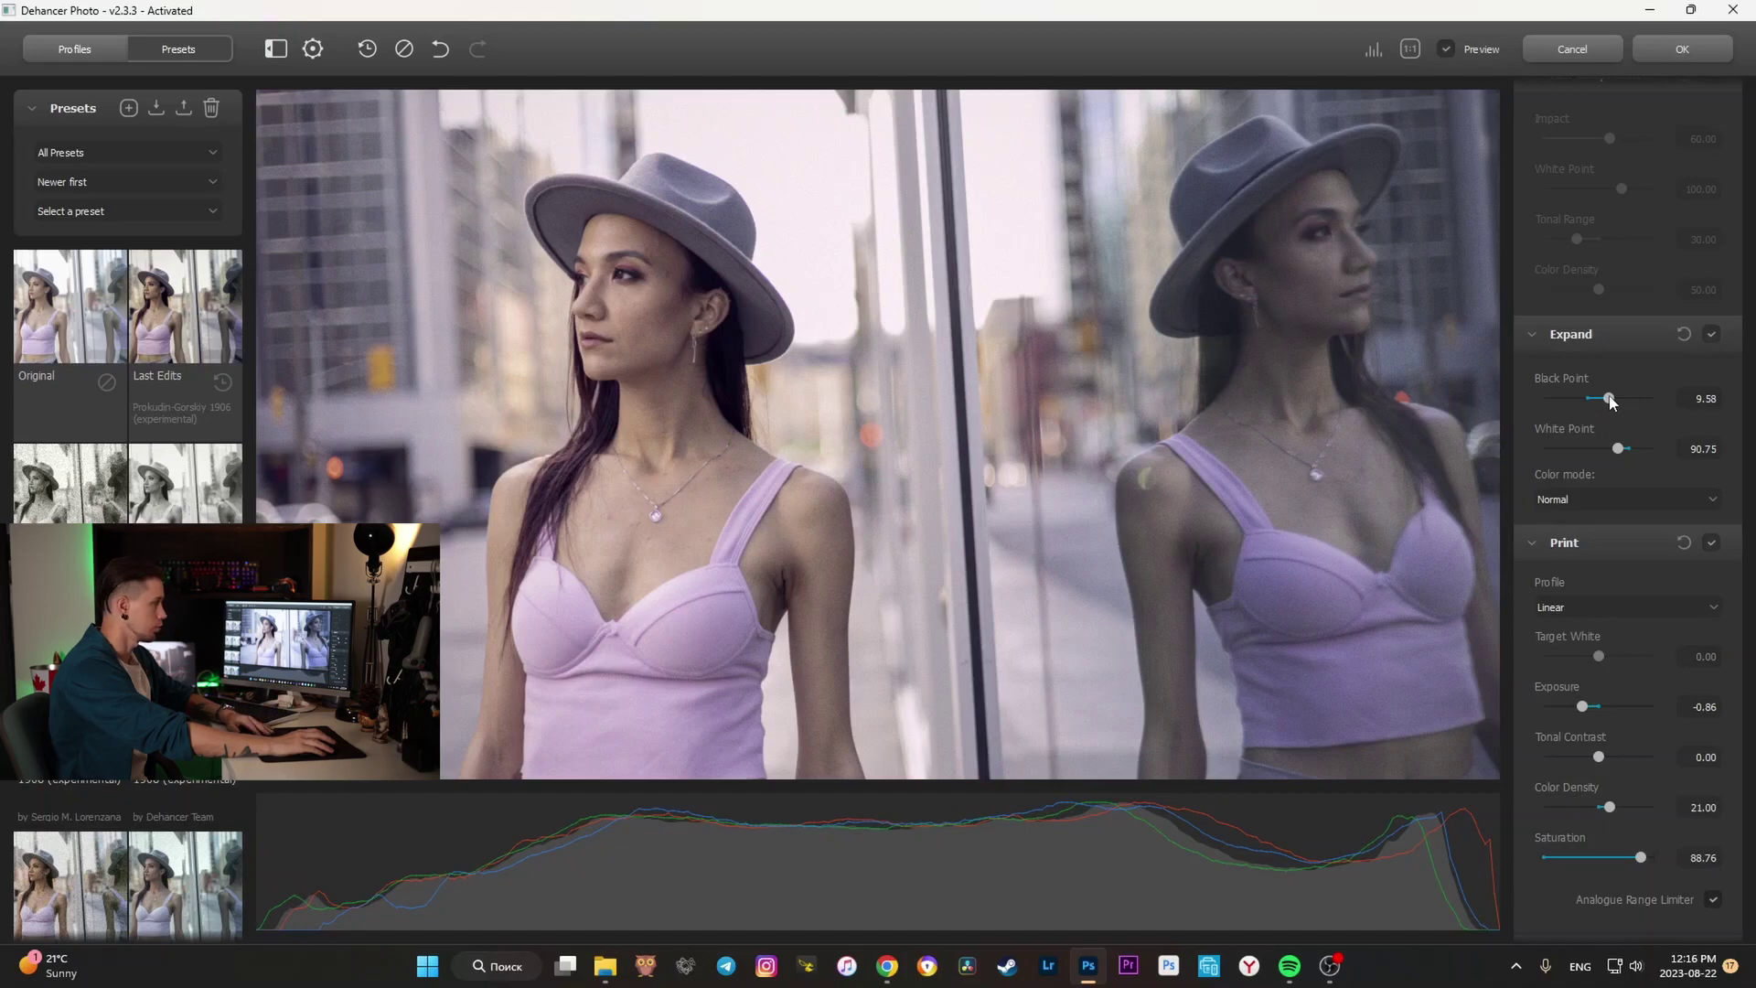
{"action": "left_click_drag", "start_coordinate": [1612, 402], "coordinate": [1607, 401]}
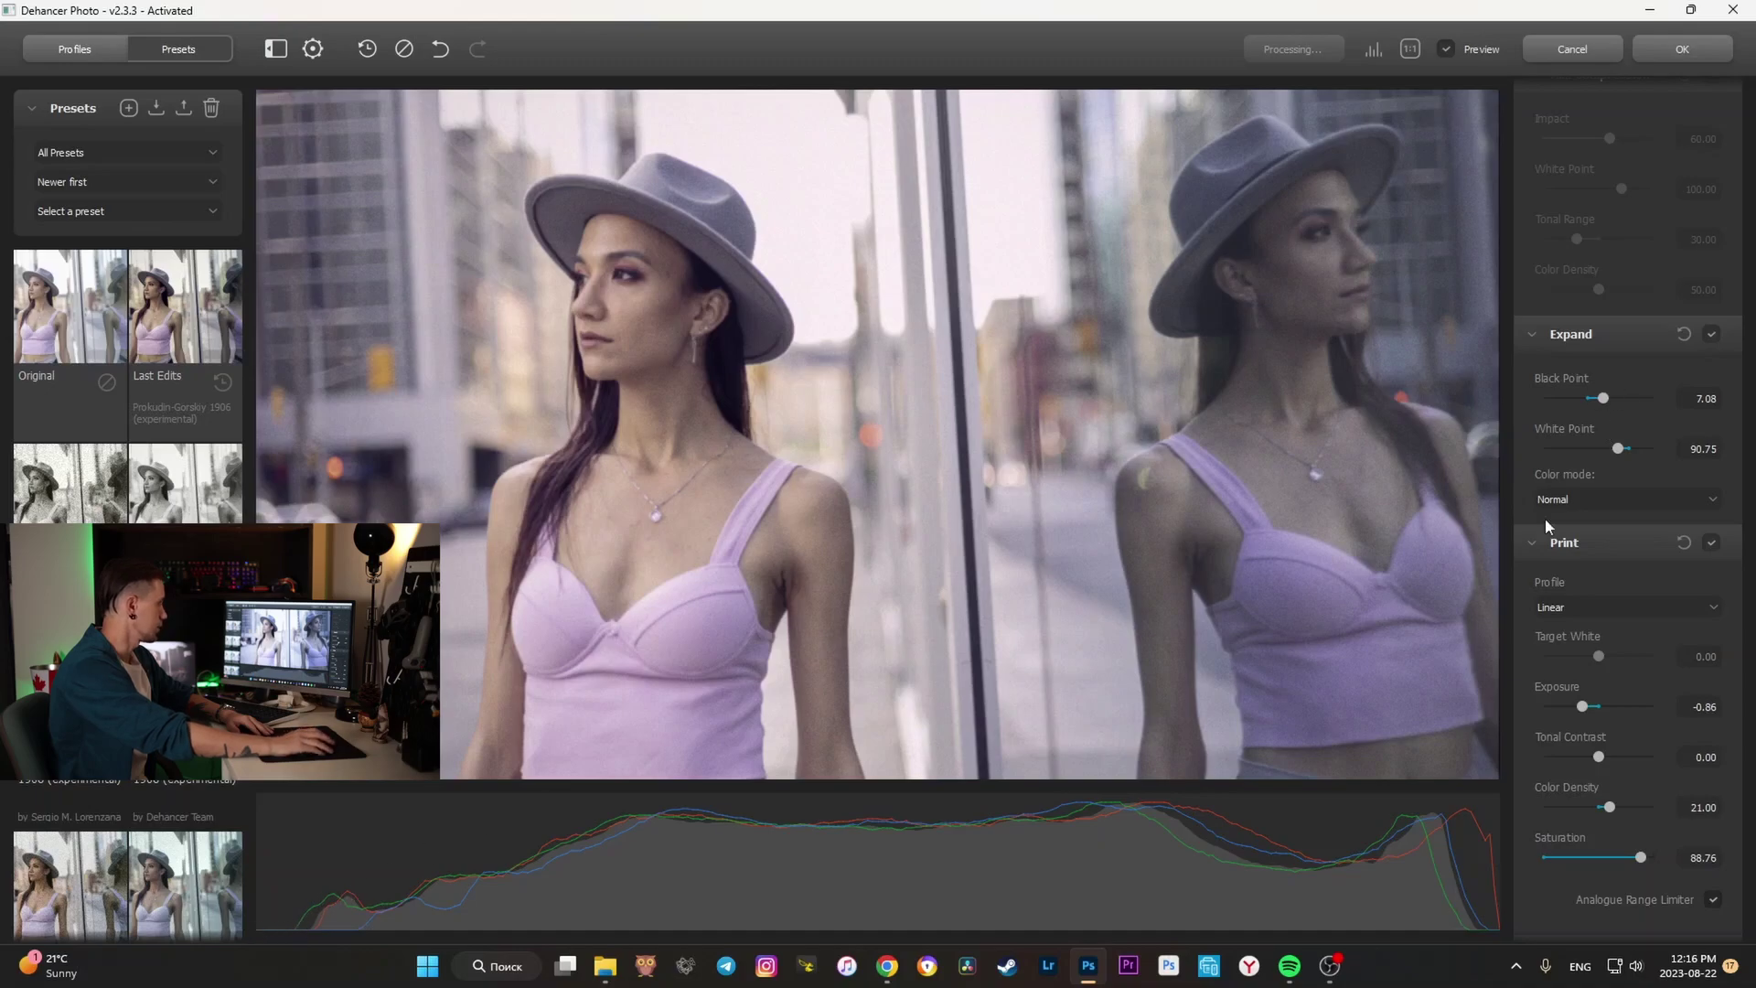
{"action": "left_click_drag", "start_coordinate": [1605, 399], "coordinate": [1615, 399]}
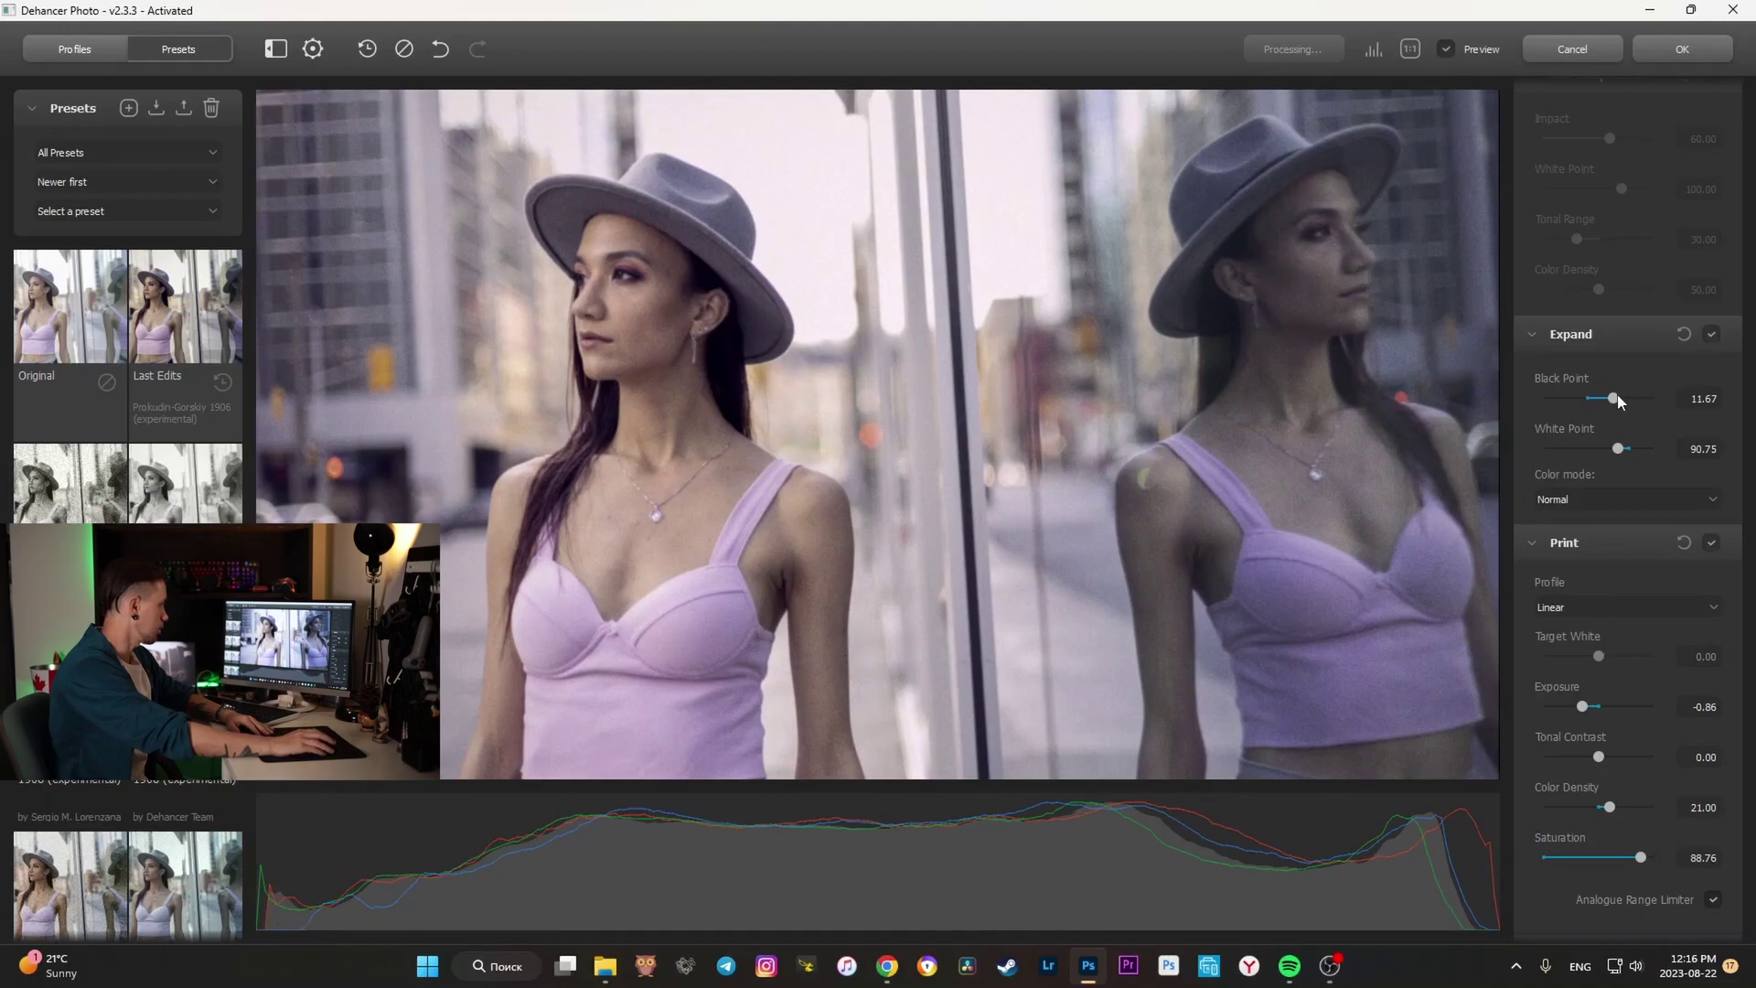
{"action": "left_click_drag", "start_coordinate": [1617, 399], "coordinate": [1616, 399]}
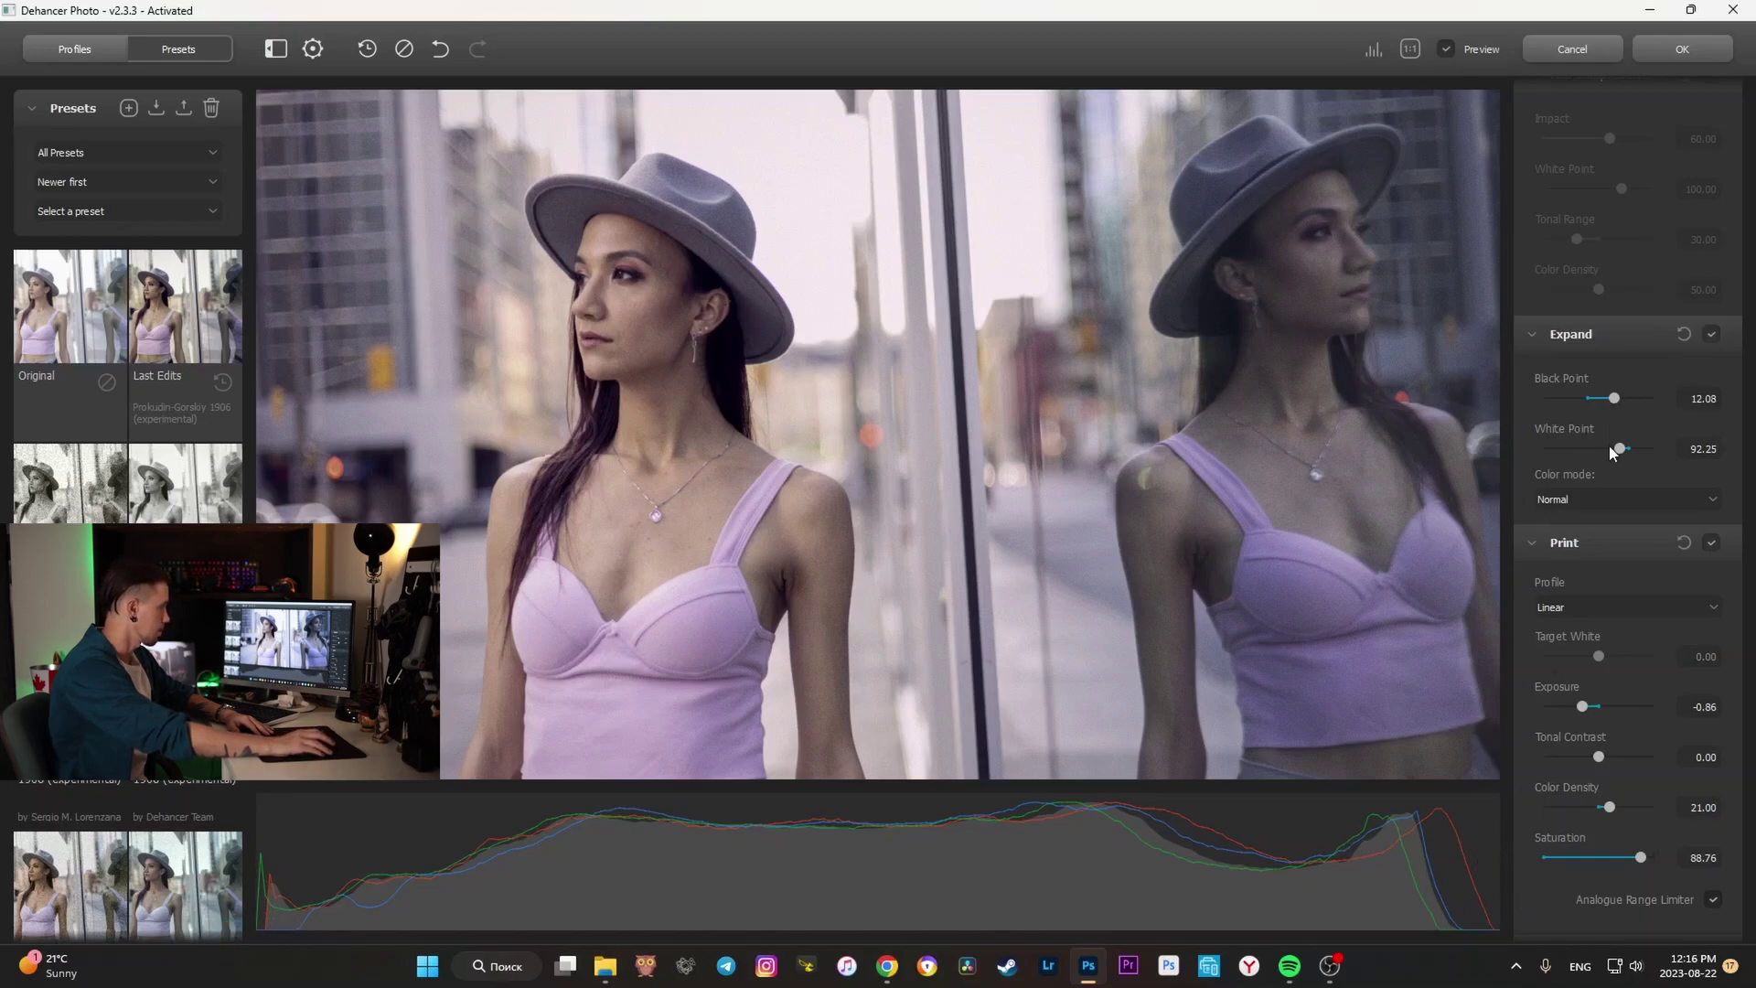
{"action": "left_click_drag", "start_coordinate": [1619, 449], "coordinate": [1623, 449]}
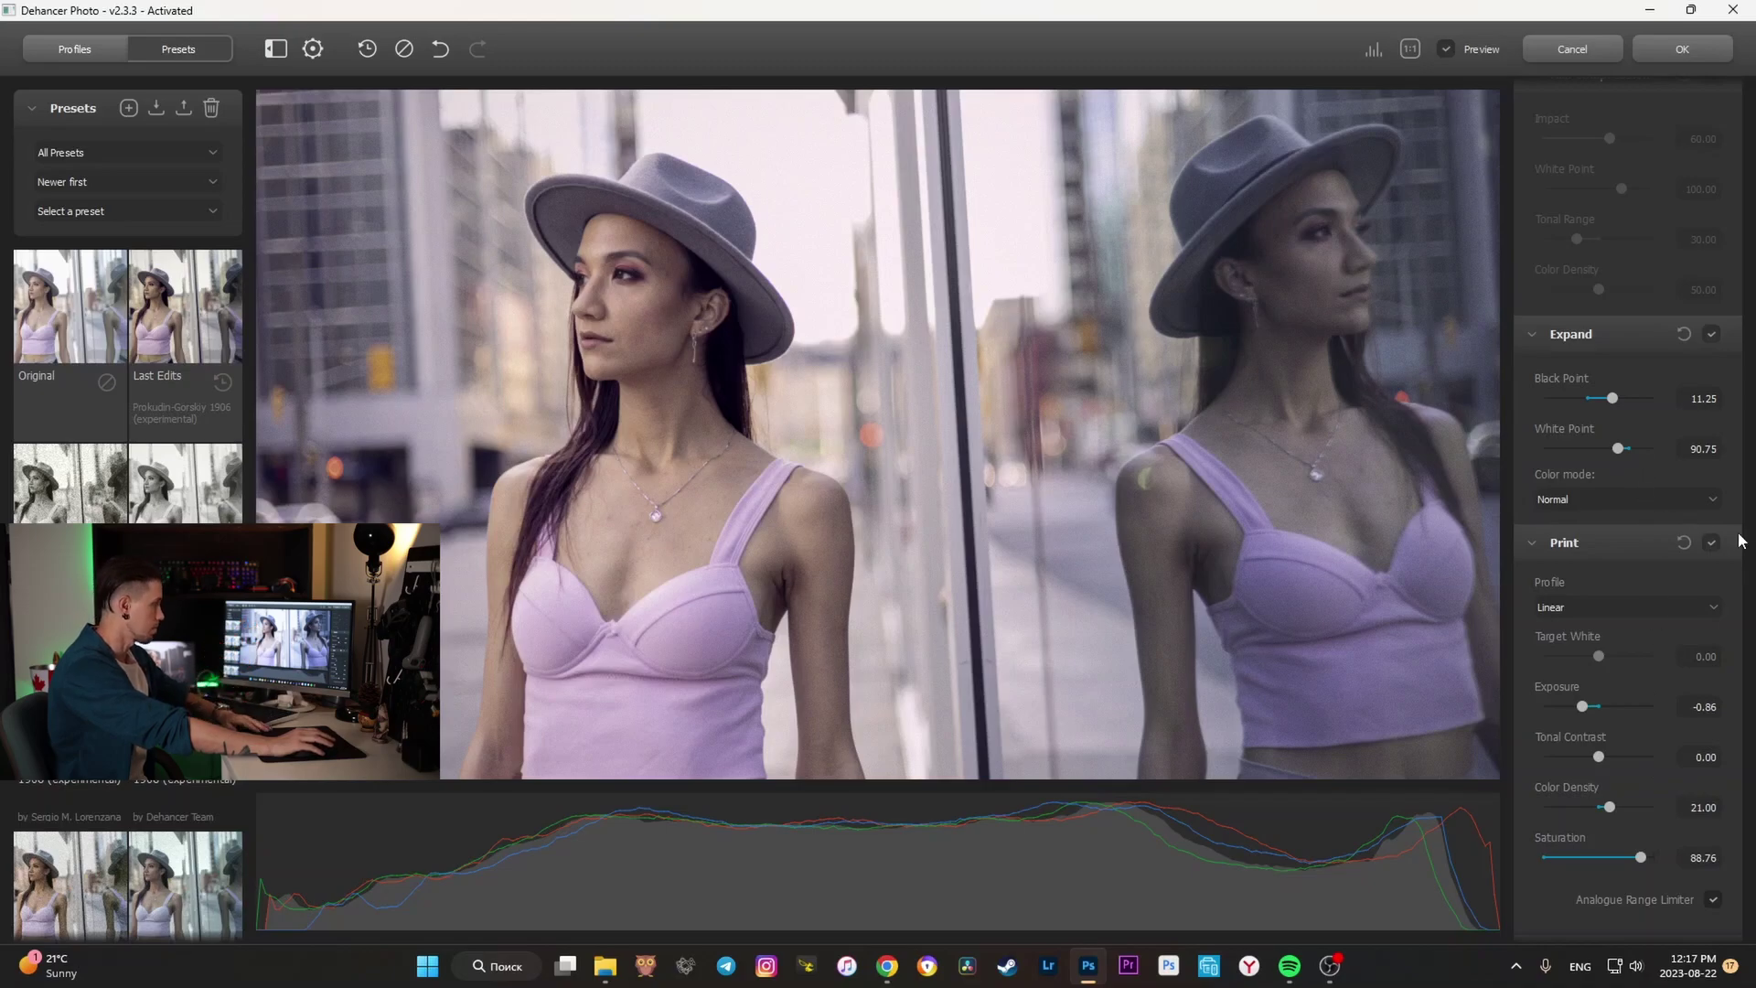
- Change the Print profile from Linear to Kodak 2383 Print Film
{"action": "scroll", "coordinate": [1643, 528], "scroll_direction": "down", "scroll_amount": 2}
{"action": "scroll", "coordinate": [1634, 514], "scroll_direction": "down", "scroll_amount": 2}
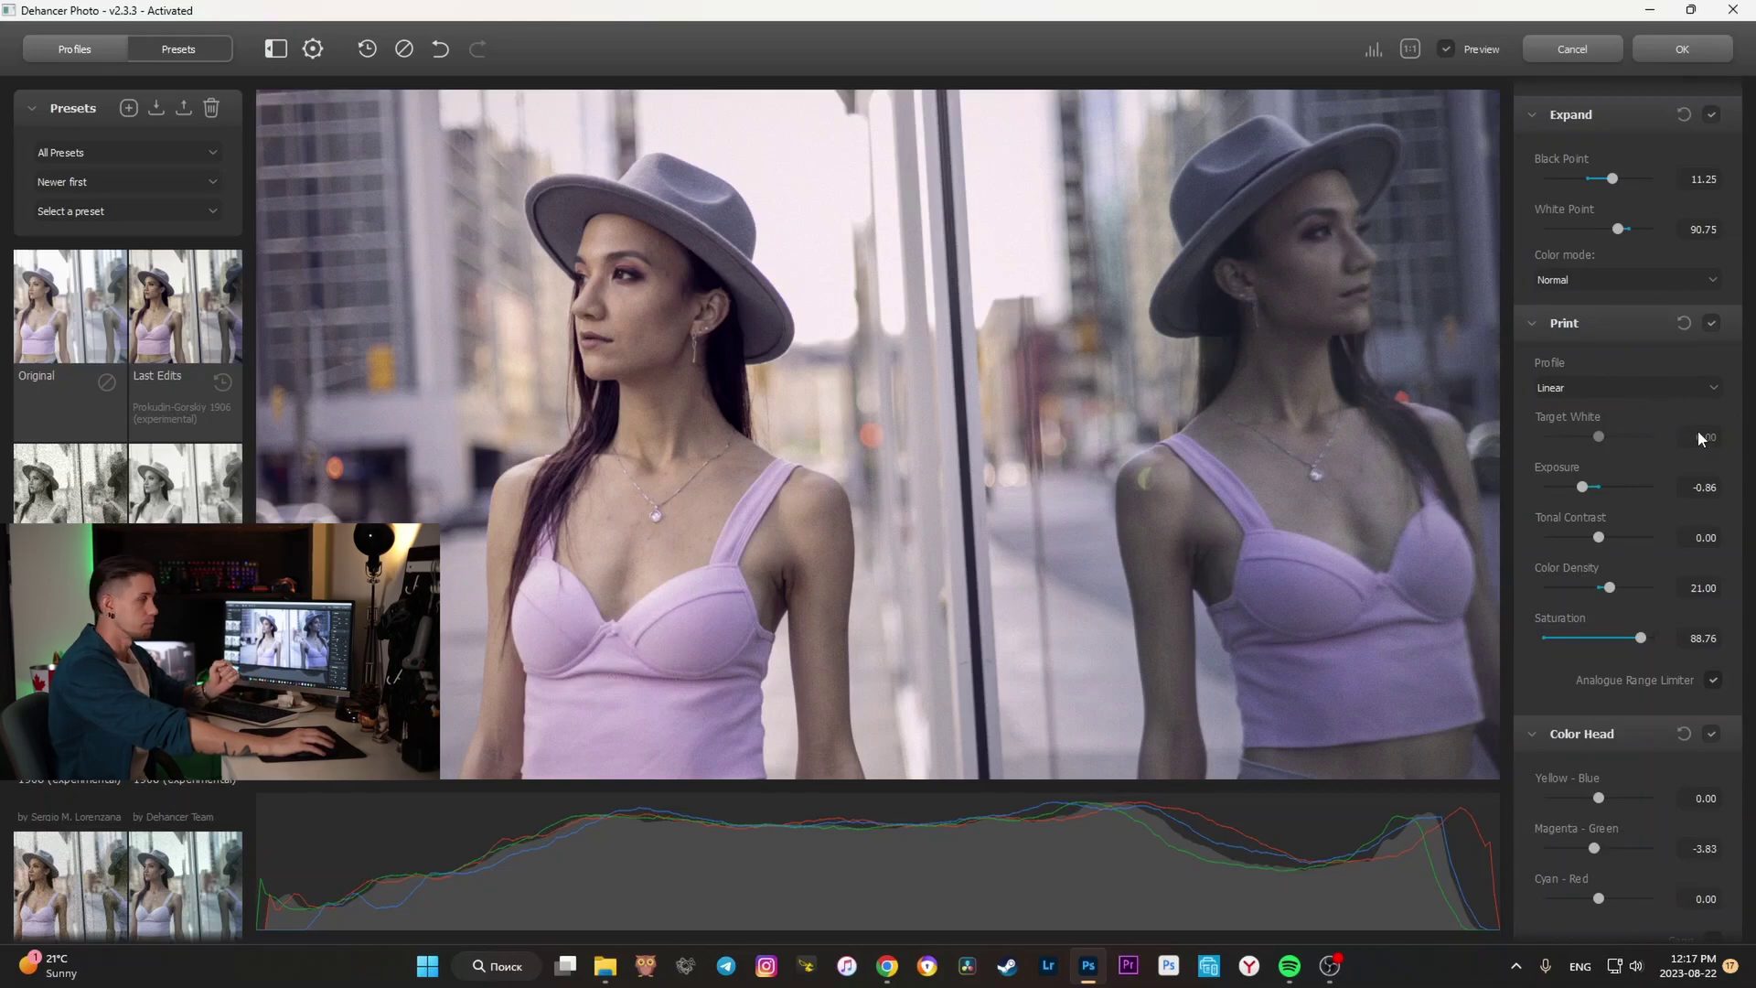
{"action": "scroll", "coordinate": [1612, 362], "scroll_direction": "down", "scroll_amount": 1}
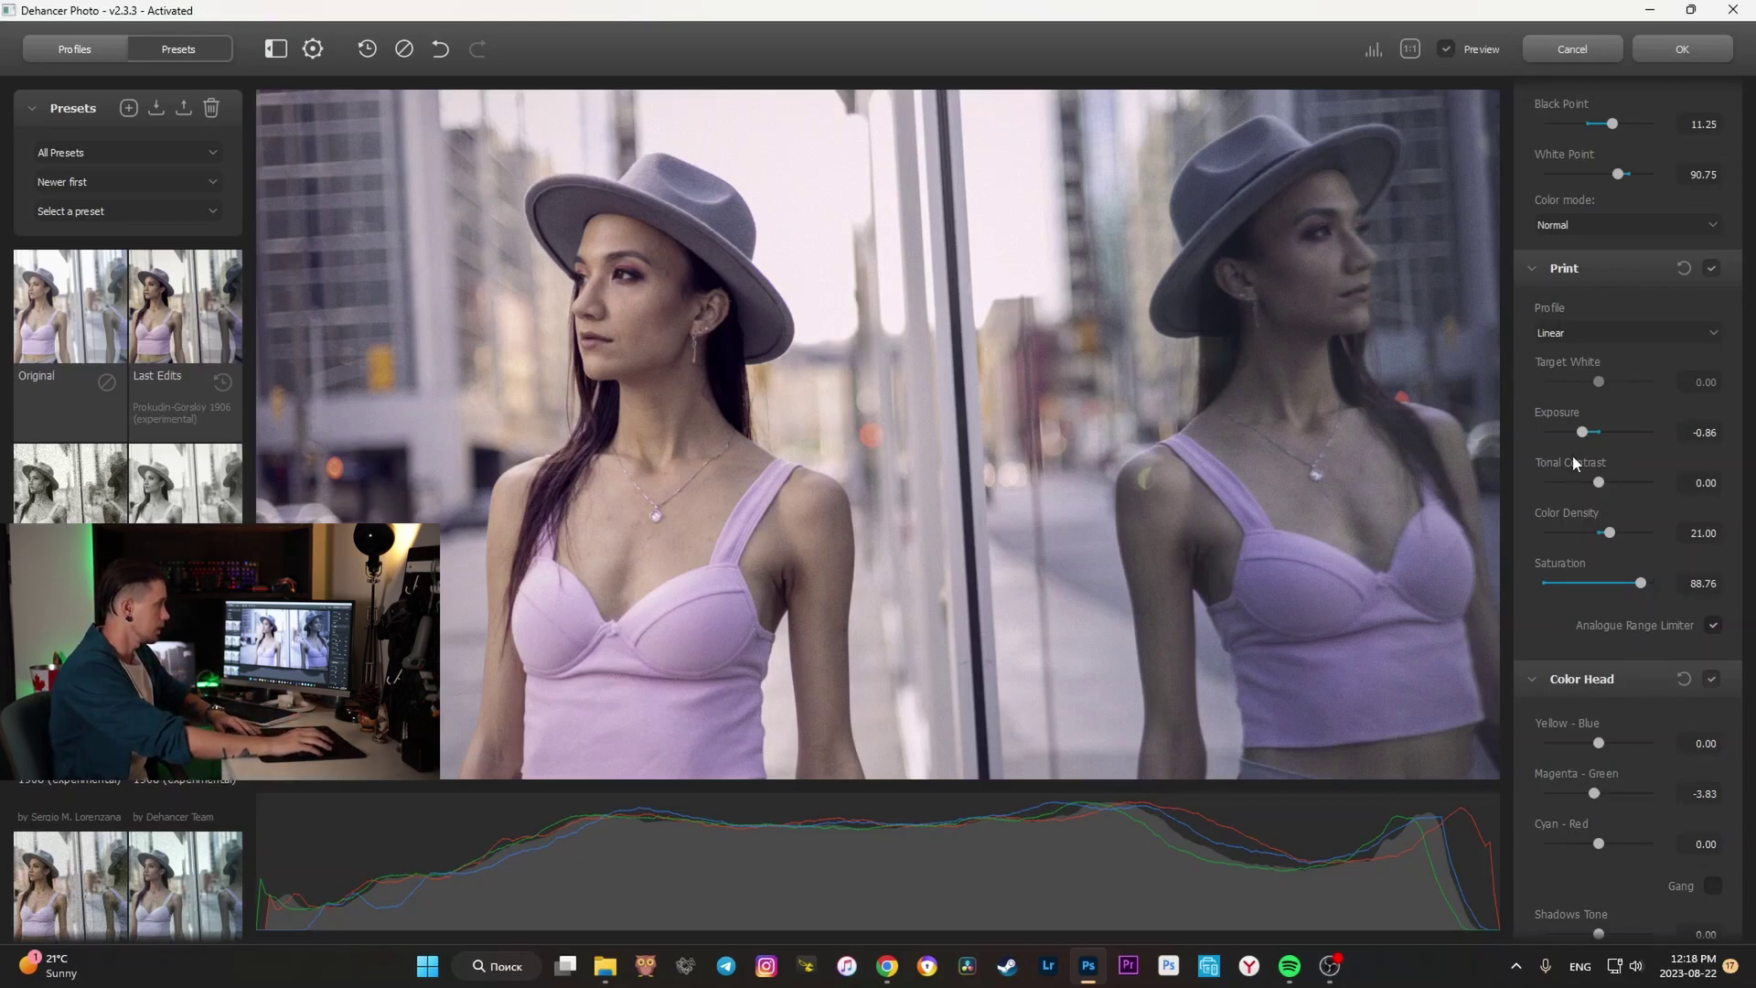
{"action": "left_click", "coordinate": [1707, 337]}
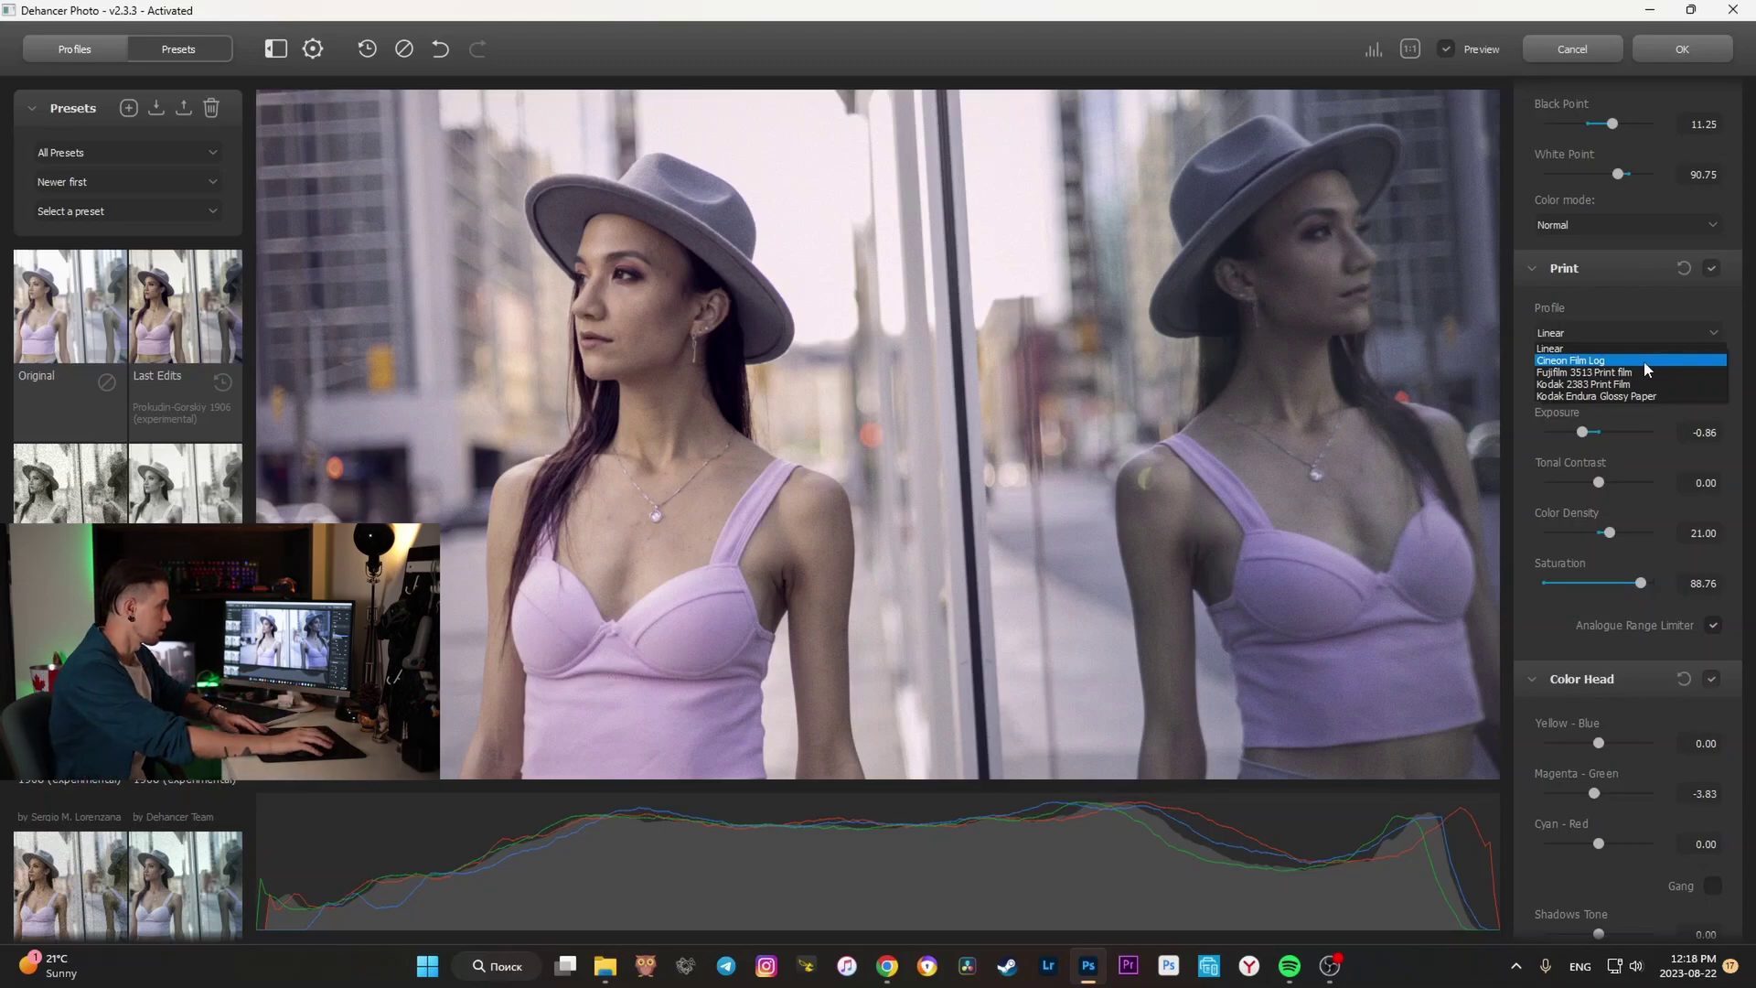
{"action": "left_click", "coordinate": [1590, 386]}
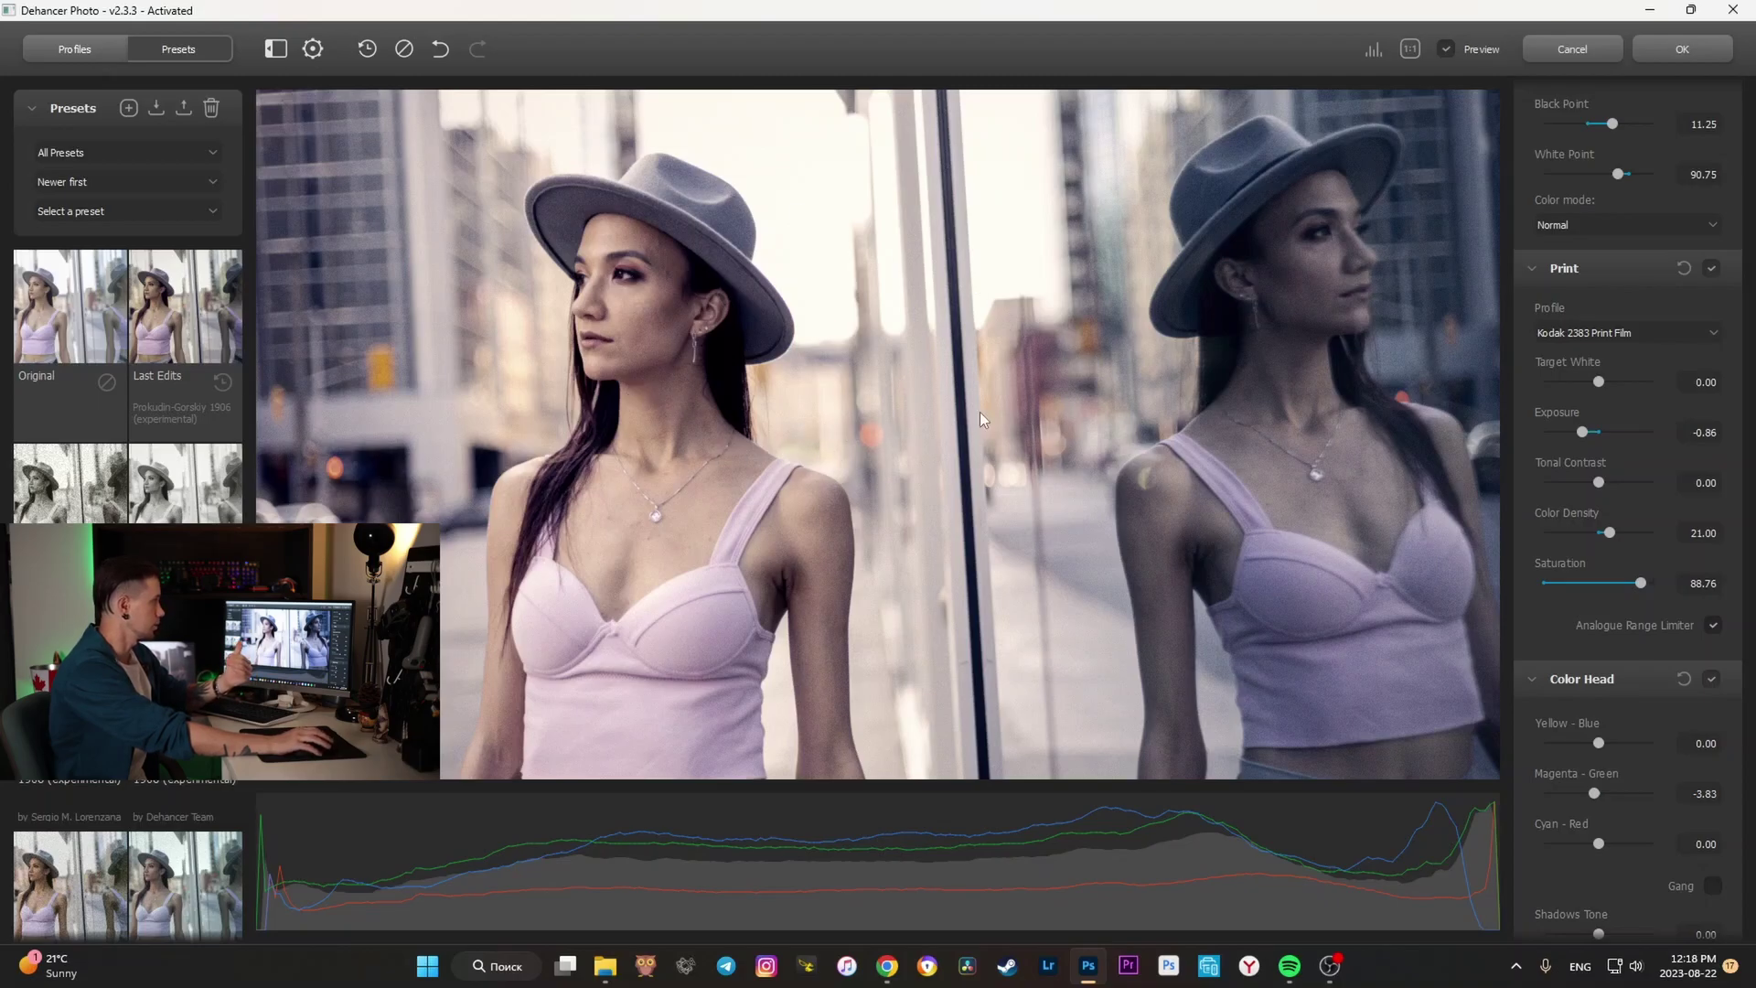
- Raise the Expand White Point to 93.00, then move down to the Color Head controls
{"action": "scroll", "coordinate": [1612, 529], "scroll_direction": "up", "scroll_amount": 1}
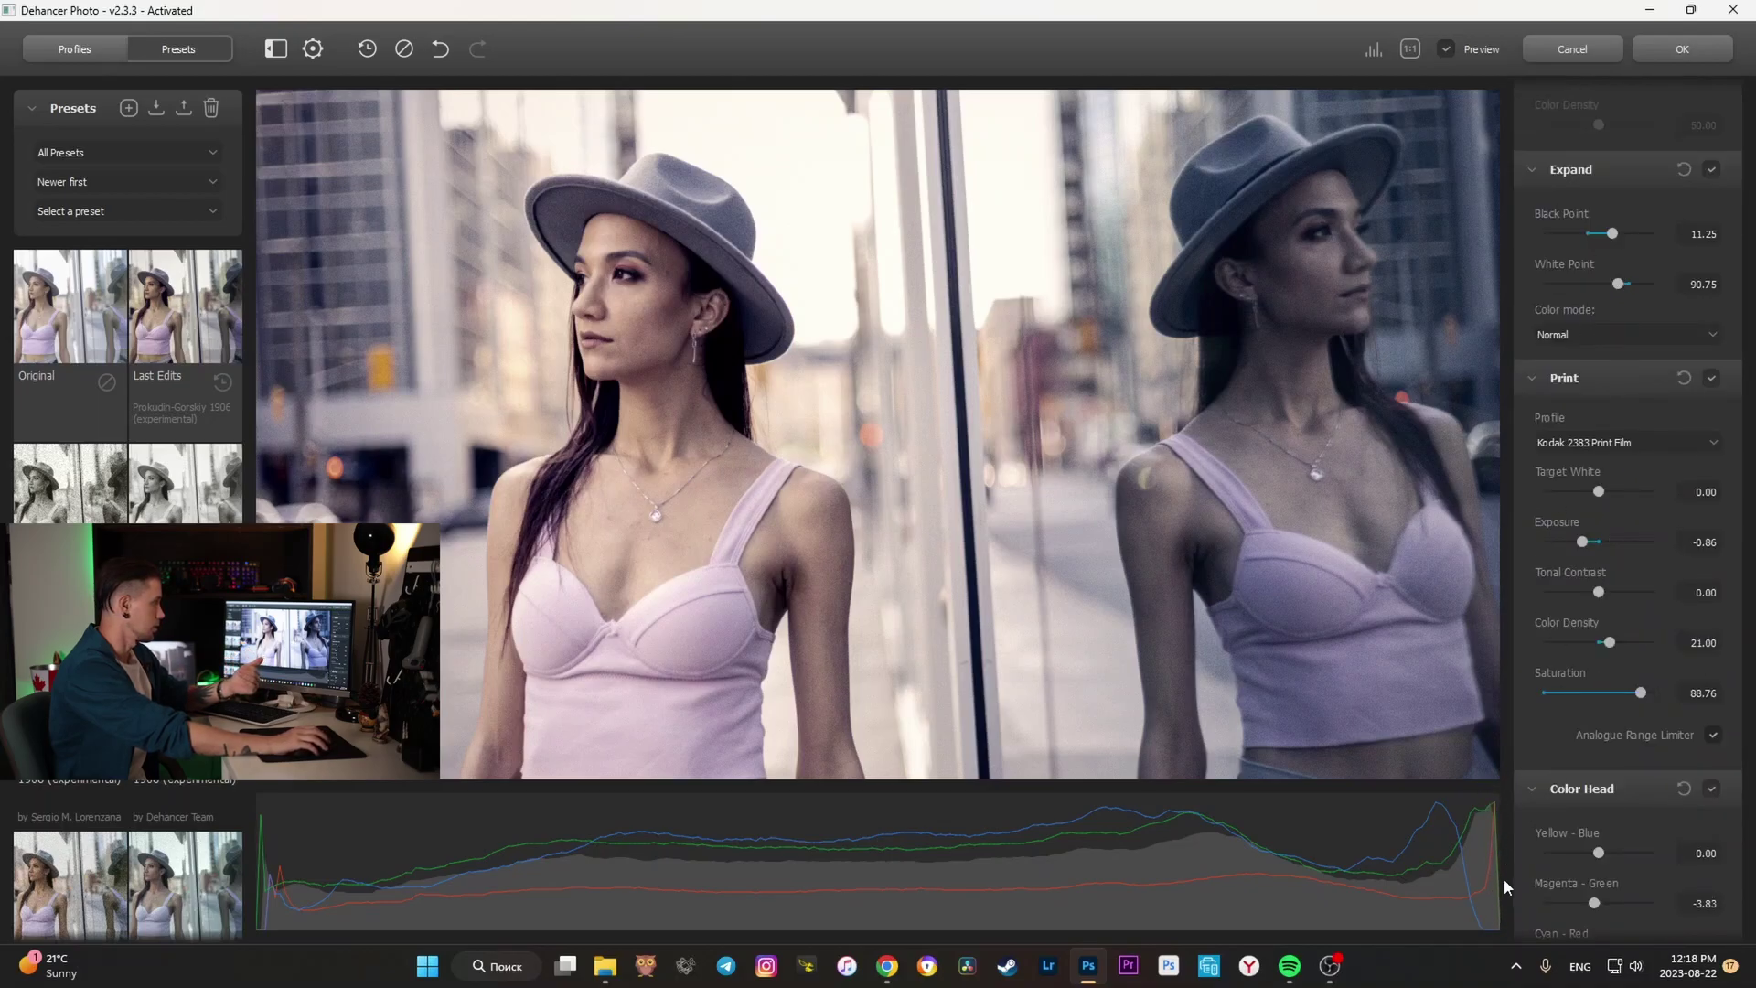
{"action": "left_click_drag", "start_coordinate": [1618, 284], "coordinate": [1622, 284]}
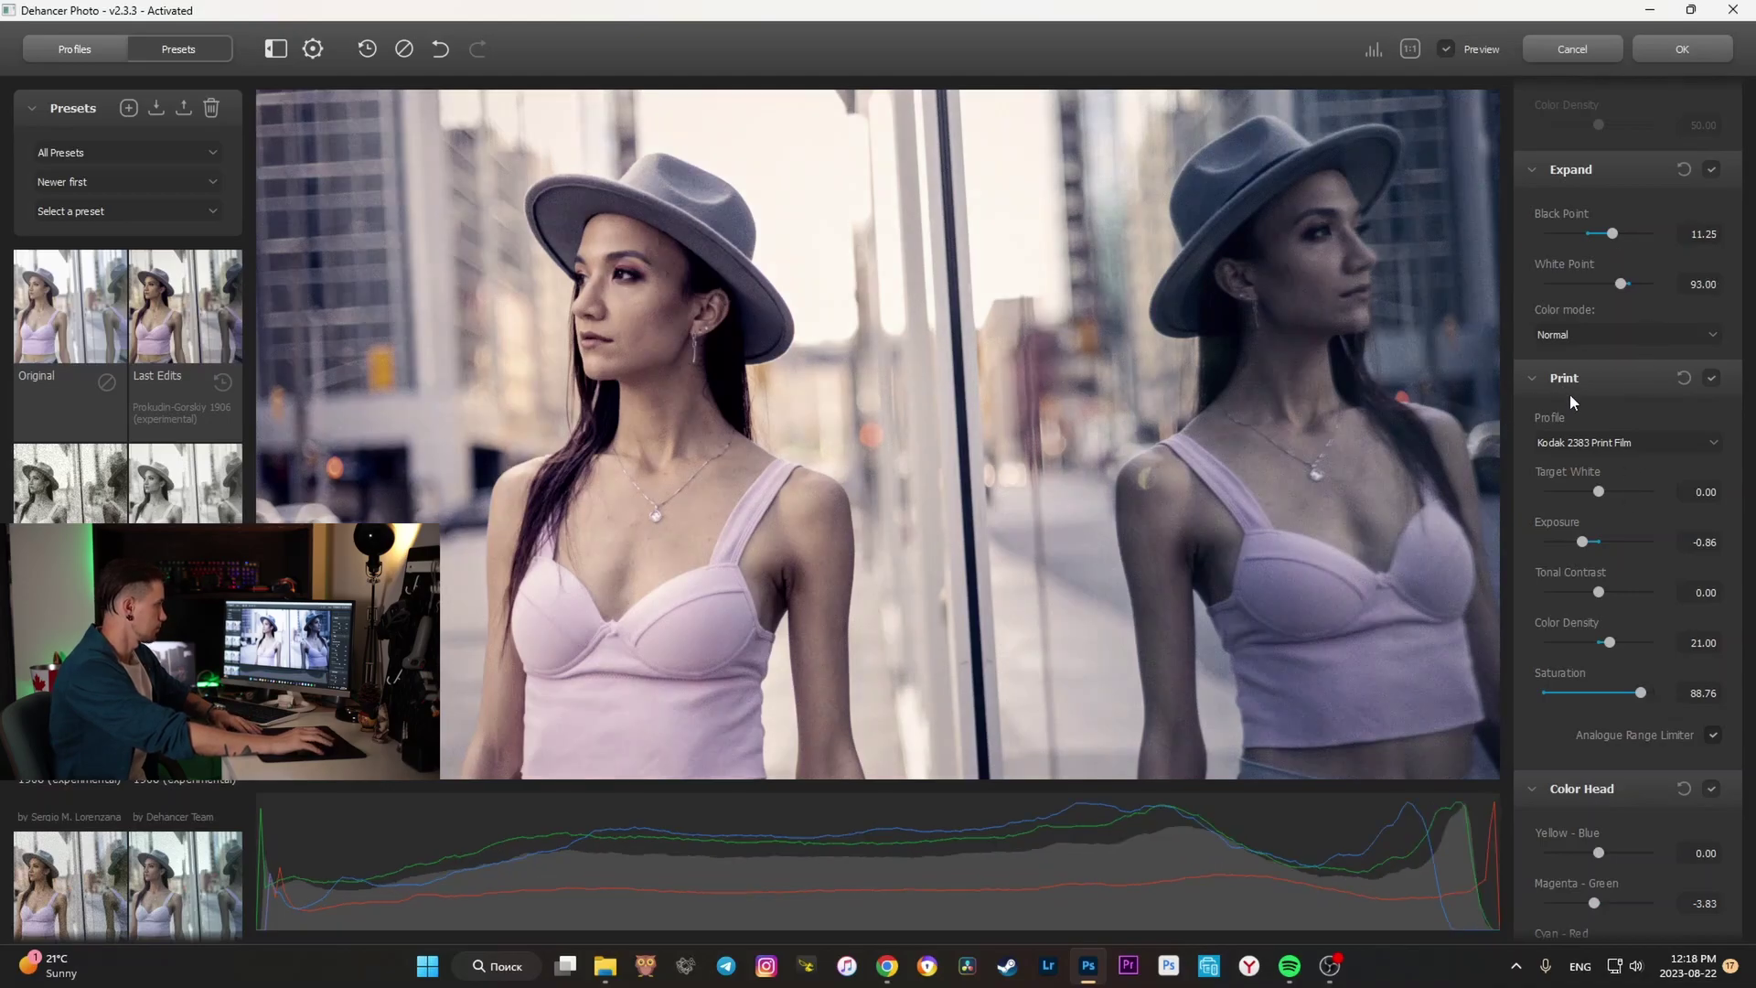
{"action": "scroll", "coordinate": [1616, 464], "scroll_direction": "down", "scroll_amount": 1}
{"action": "scroll", "coordinate": [1588, 320], "scroll_direction": "down", "scroll_amount": 1}
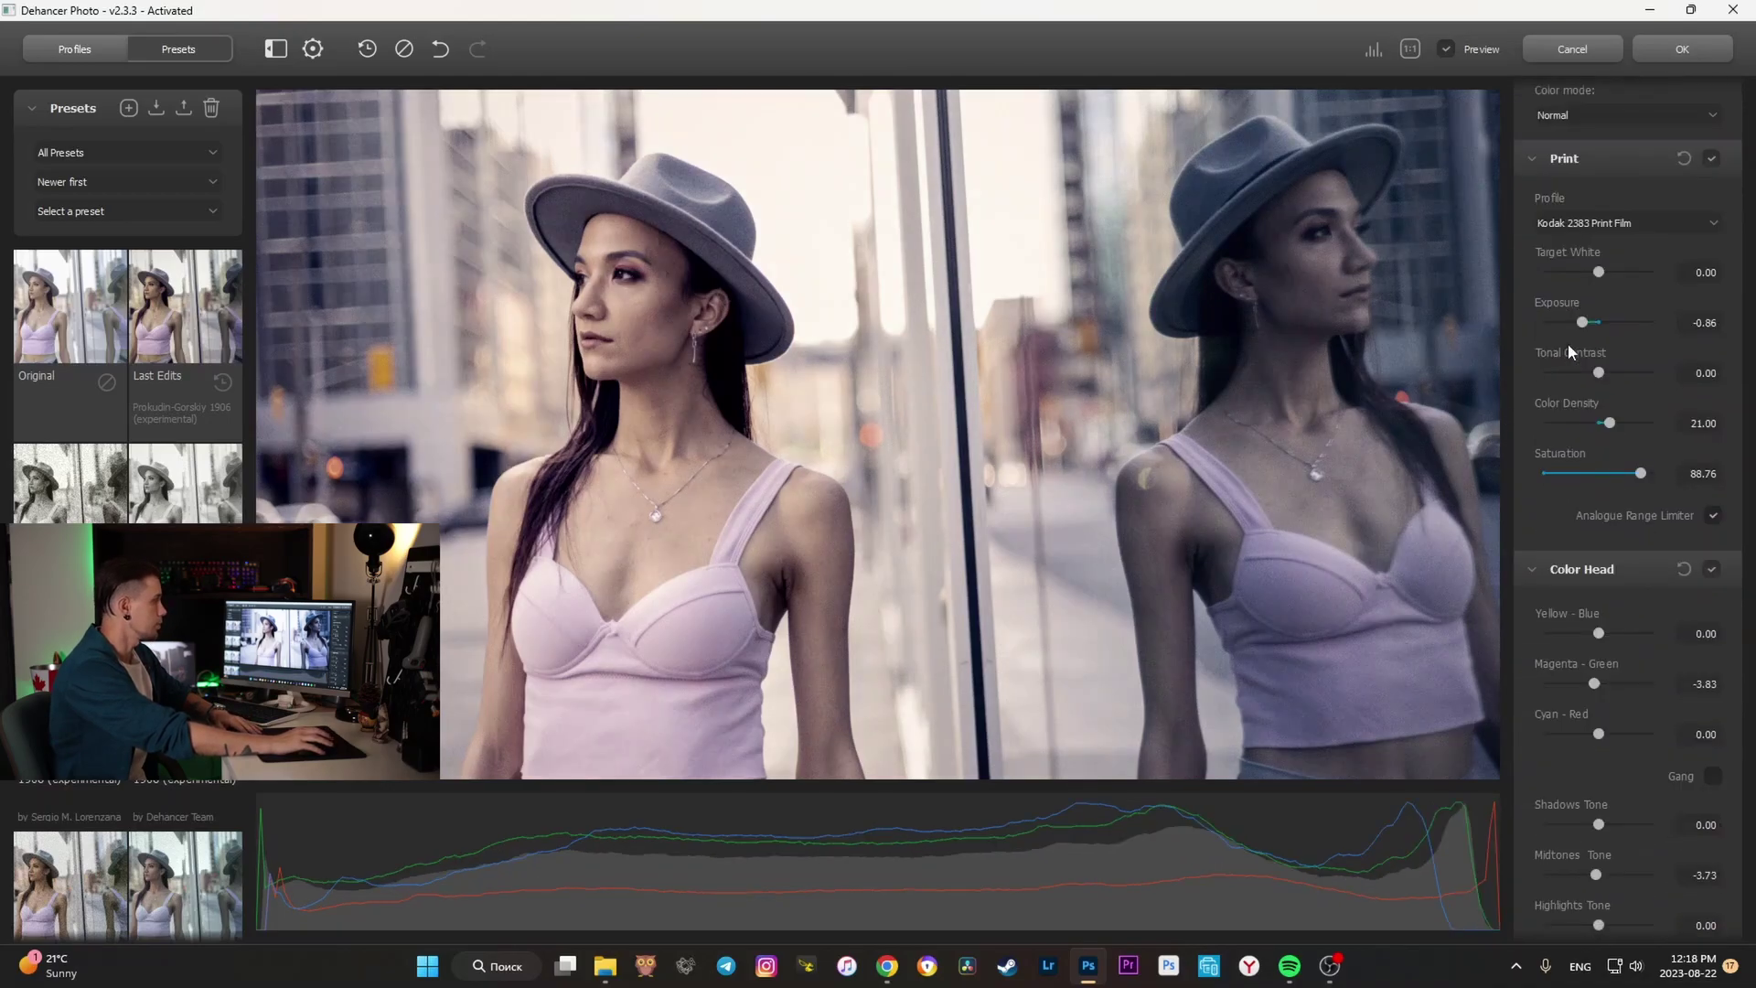
{"action": "scroll", "coordinate": [1569, 366], "scroll_direction": "down", "scroll_amount": 2}
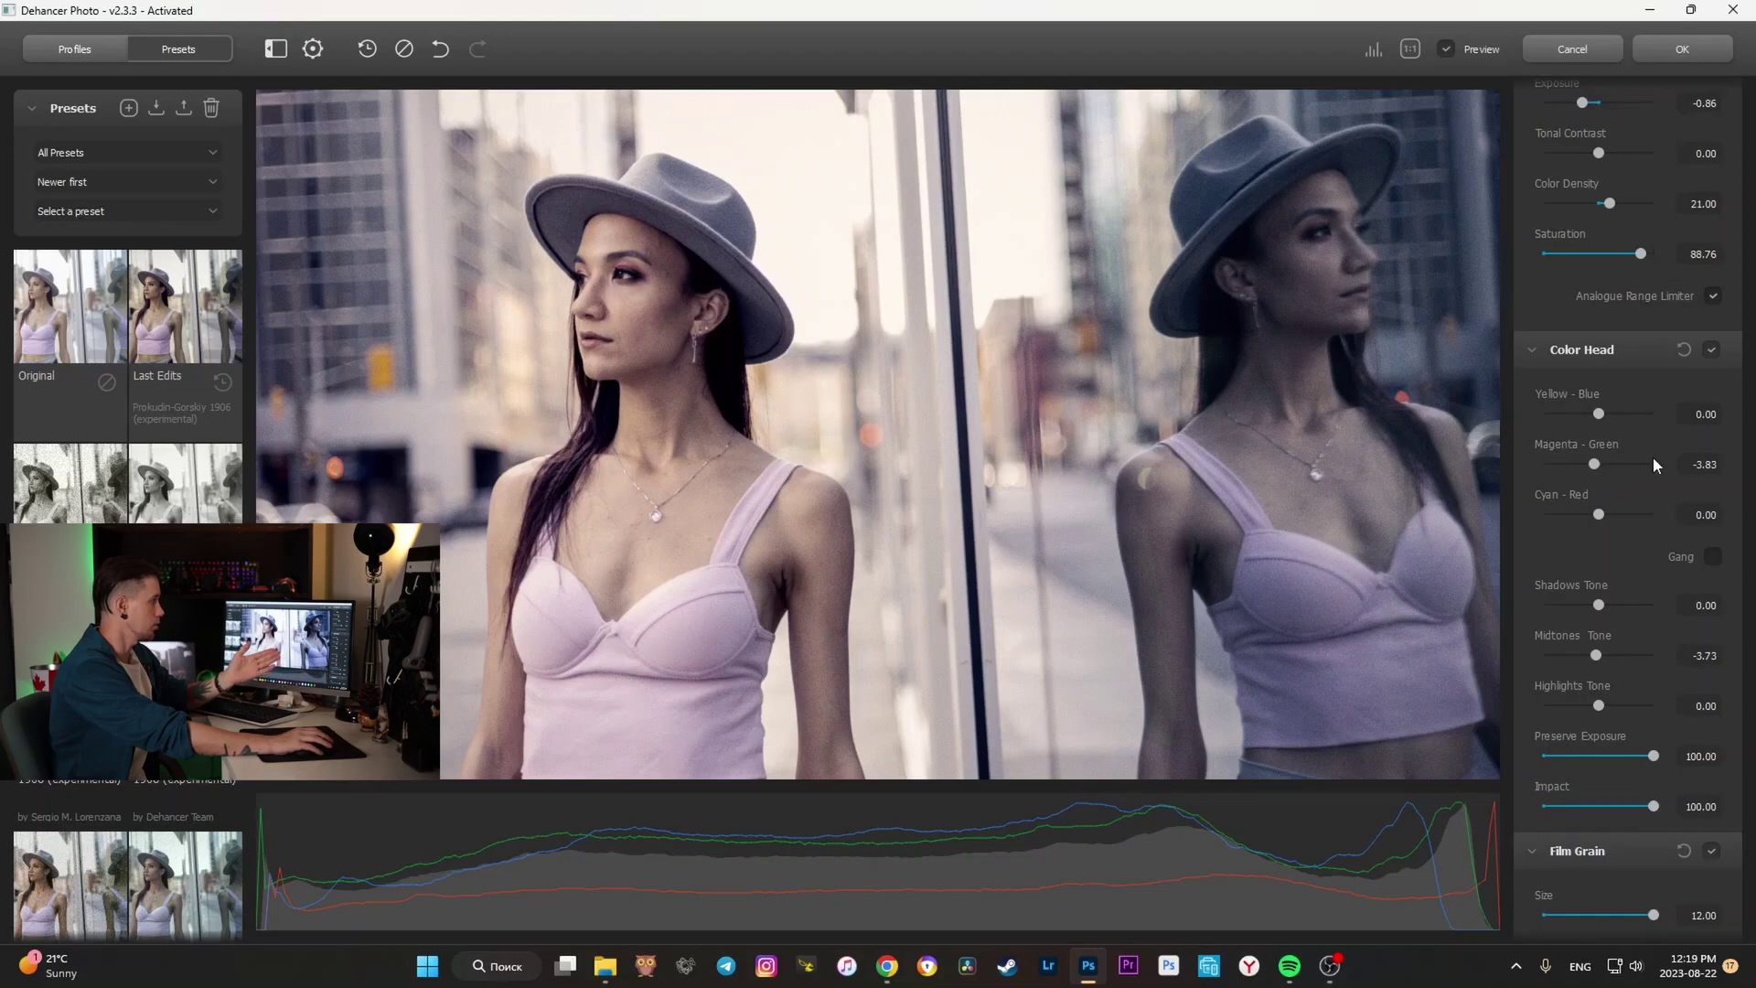
{"action": "scroll", "coordinate": [1647, 519], "scroll_direction": "down", "scroll_amount": 1}
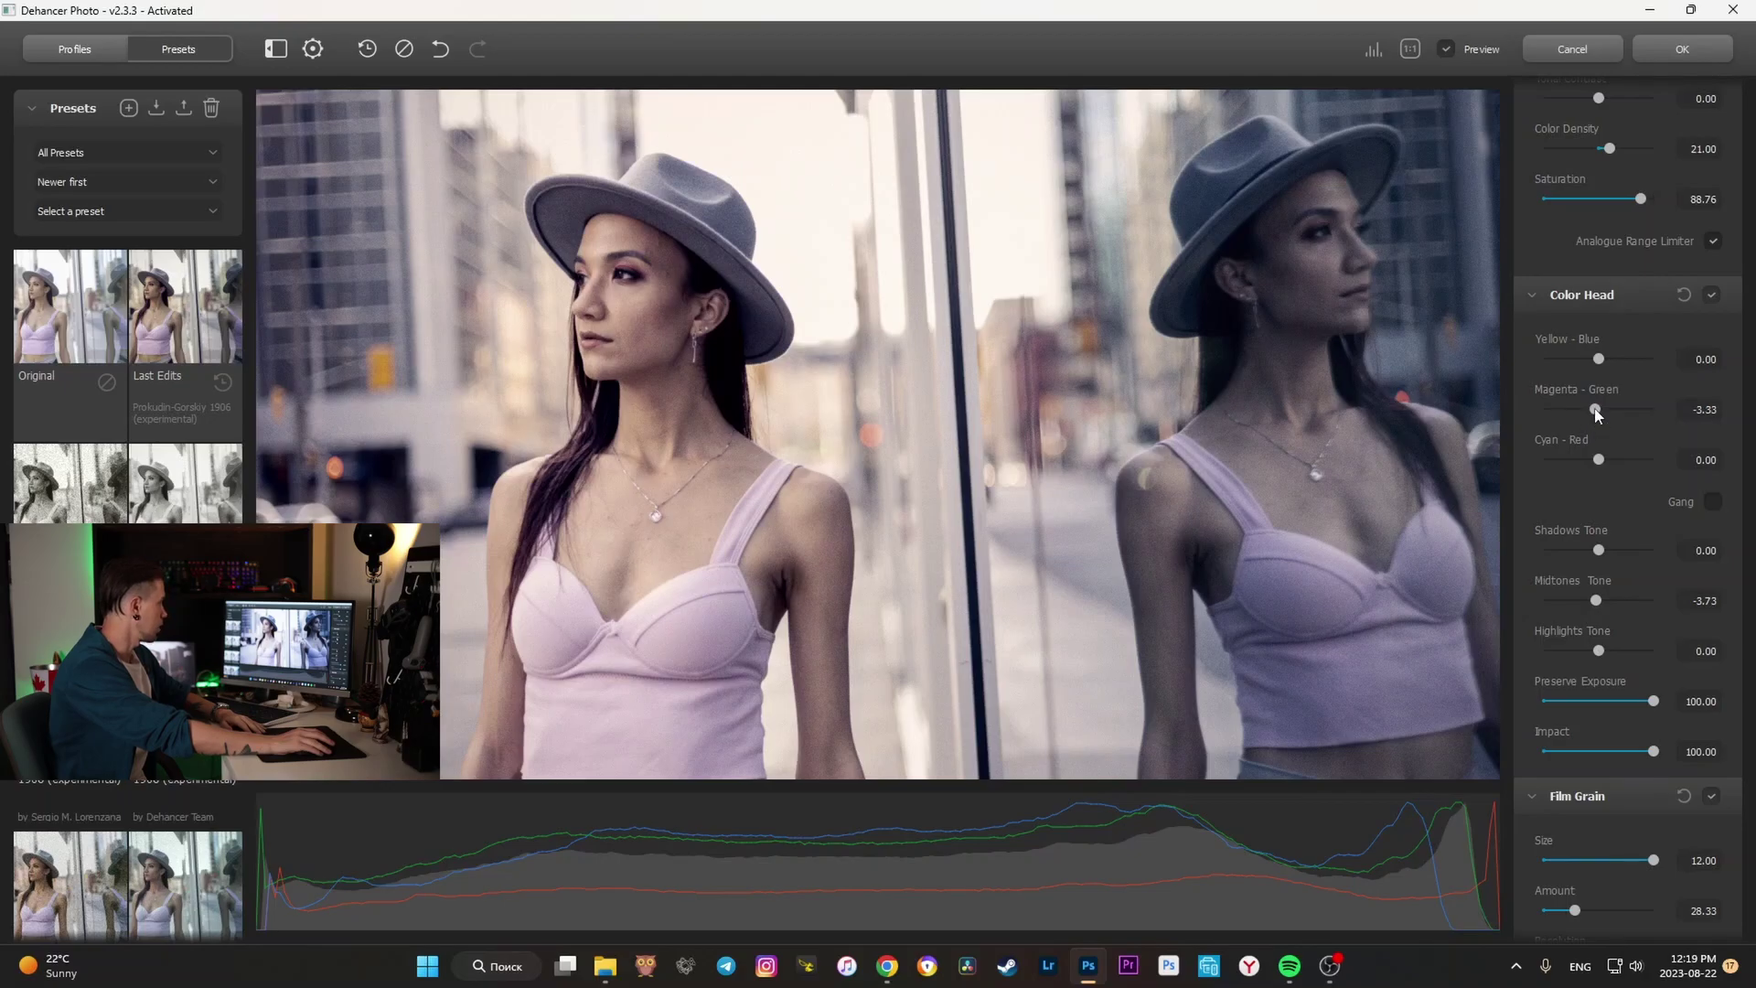
- Set Color Head Magenta-Green to -7.50 and Cyan-Red to 3.33, then toggle the preview zoom
{"action": "left_click_drag", "start_coordinate": [1597, 414], "coordinate": [1592, 412]}
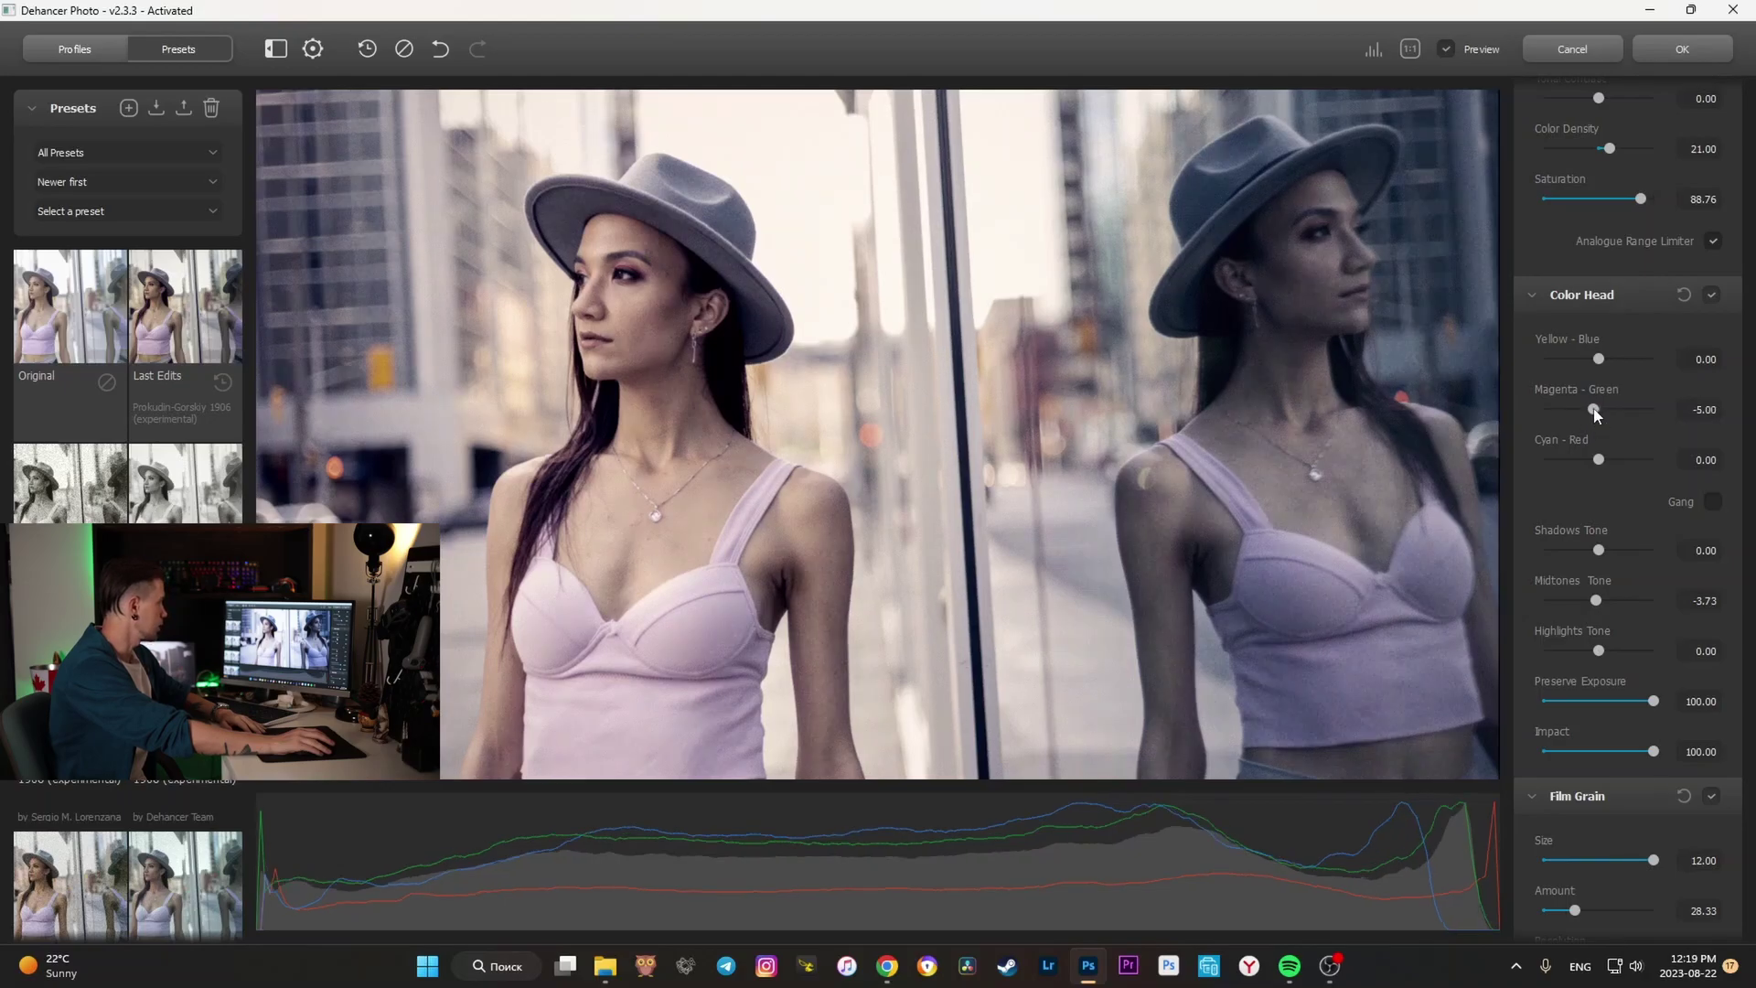
{"action": "left_click", "coordinate": [1599, 359]}
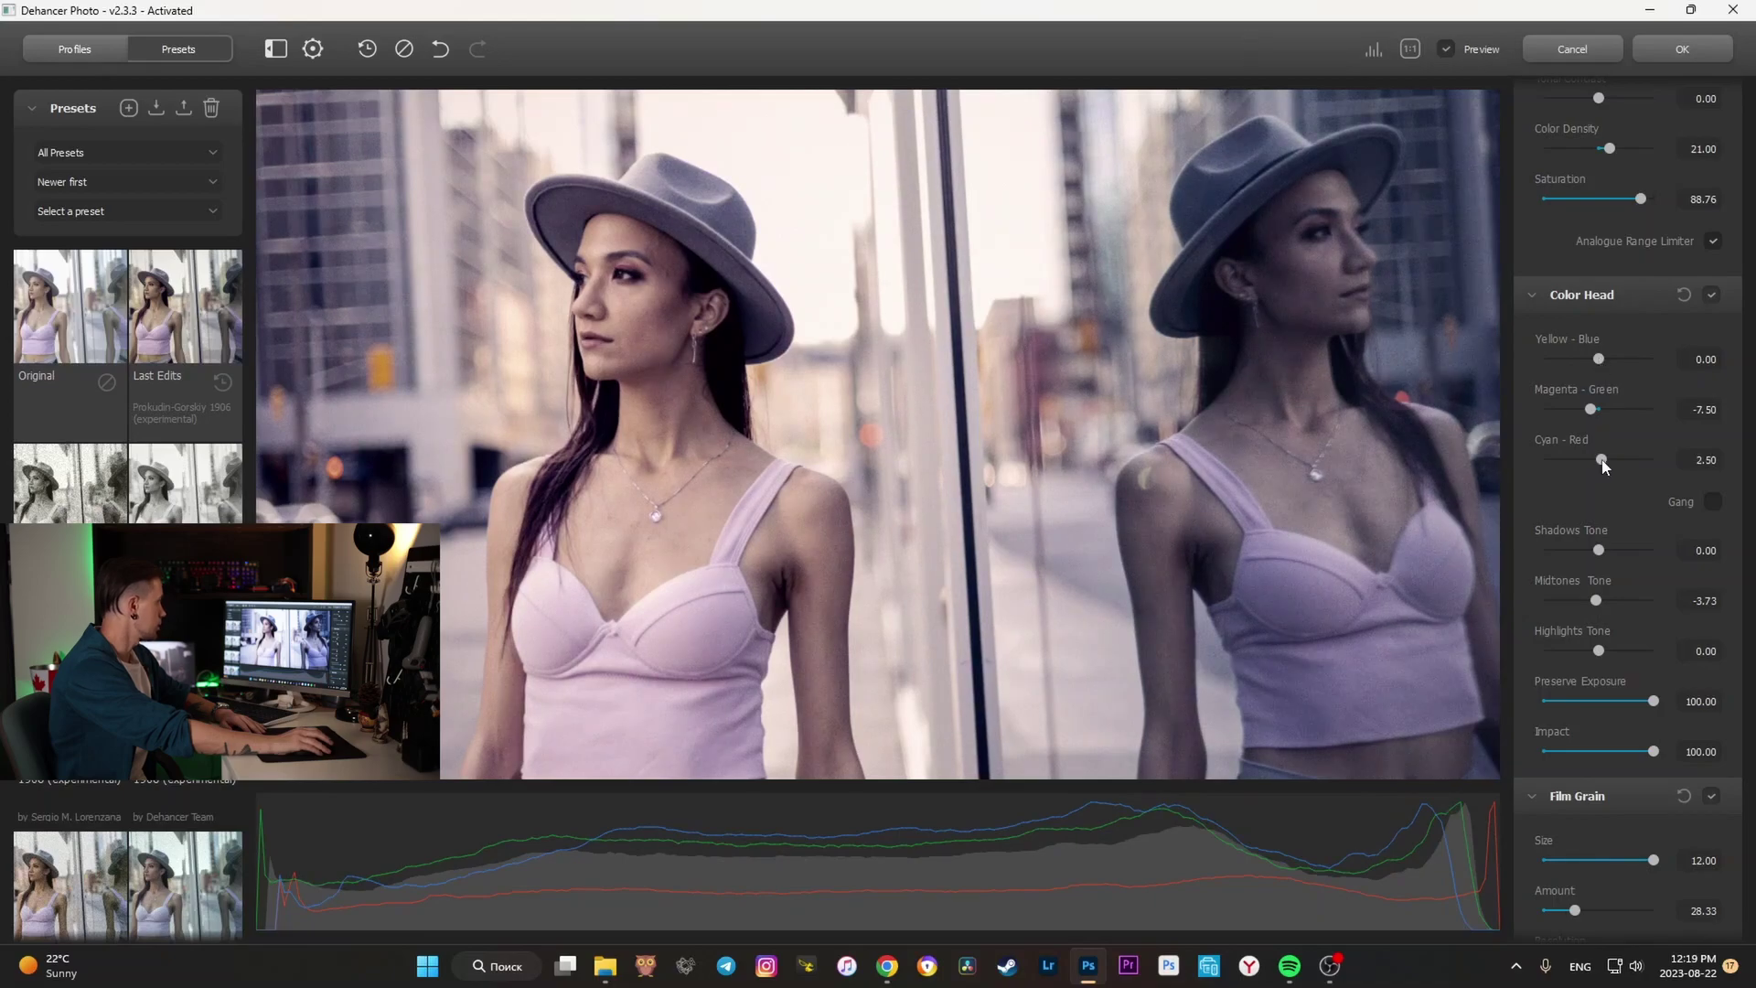
{"action": "left_click_drag", "start_coordinate": [1604, 467], "coordinate": [1605, 466]}
{"action": "left_click", "coordinate": [1265, 448]}
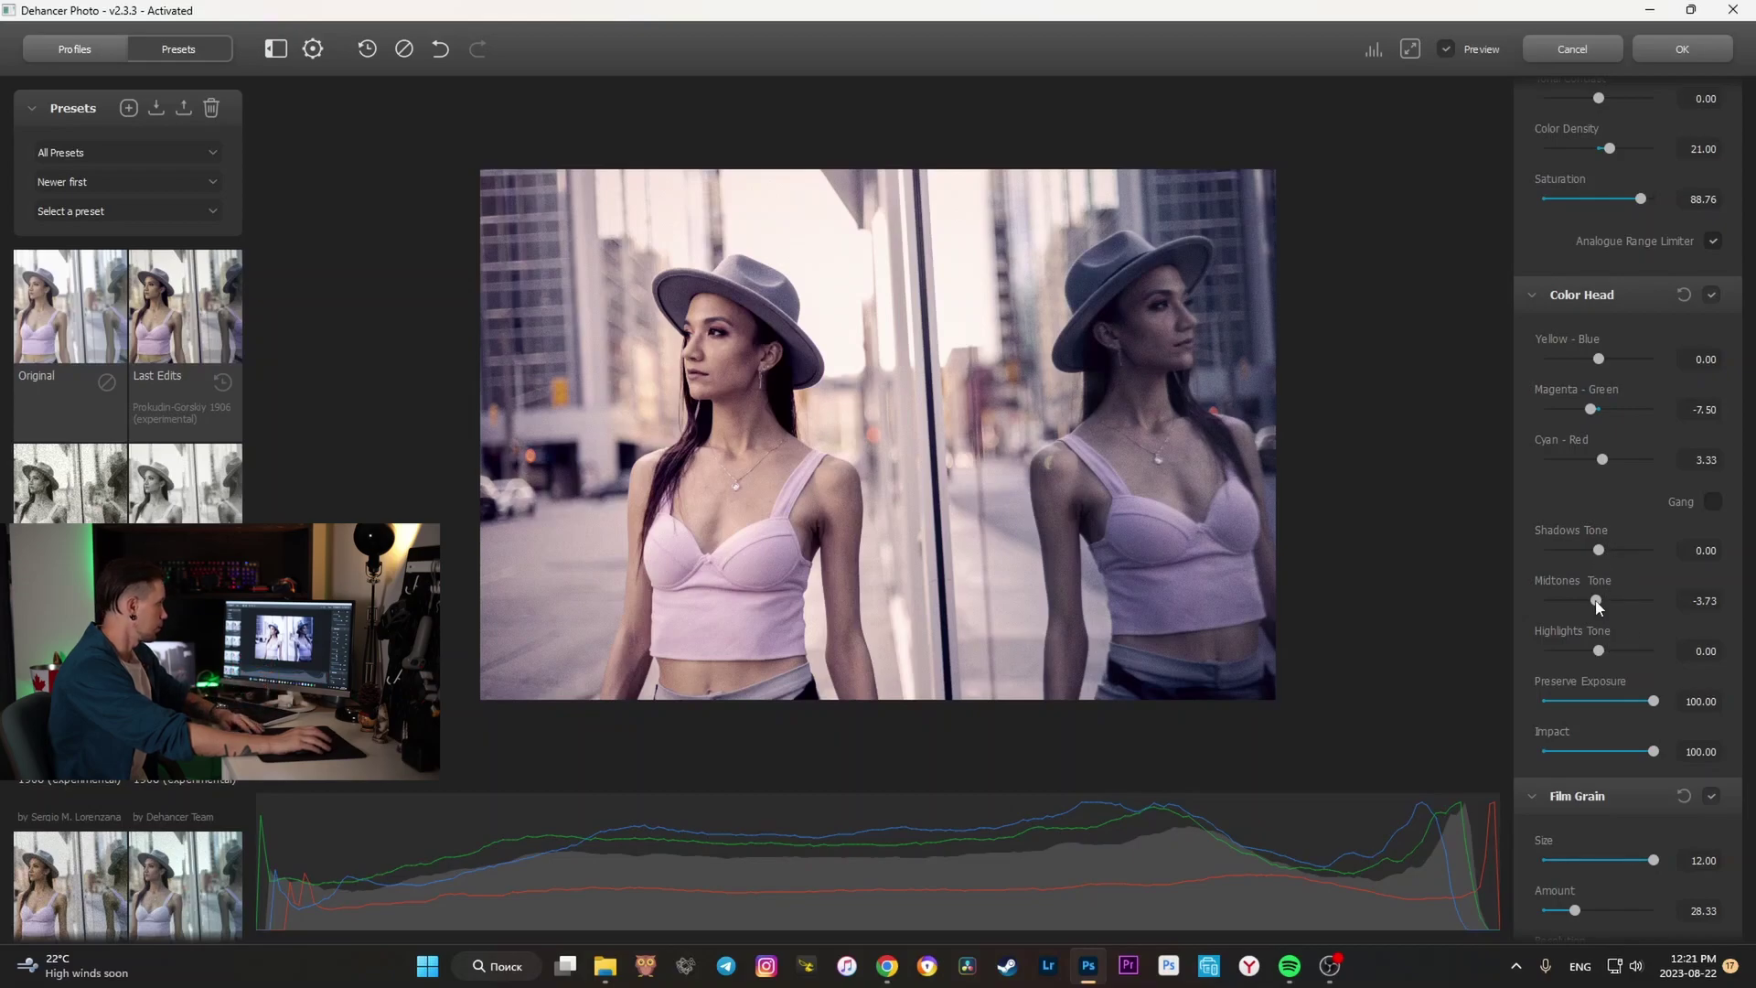
- Lower Midtones Tone to -16.67 and toggle Preview off and on to compare with the original
{"action": "mouse_move", "coordinate": [1597, 603]}
{"action": "left_mouse_down"}
{"action": "mouse_move", "coordinate": [1592, 655]}
{"action": "mouse_move", "coordinate": [1606, 653]}
{"action": "left_mouse_up"}
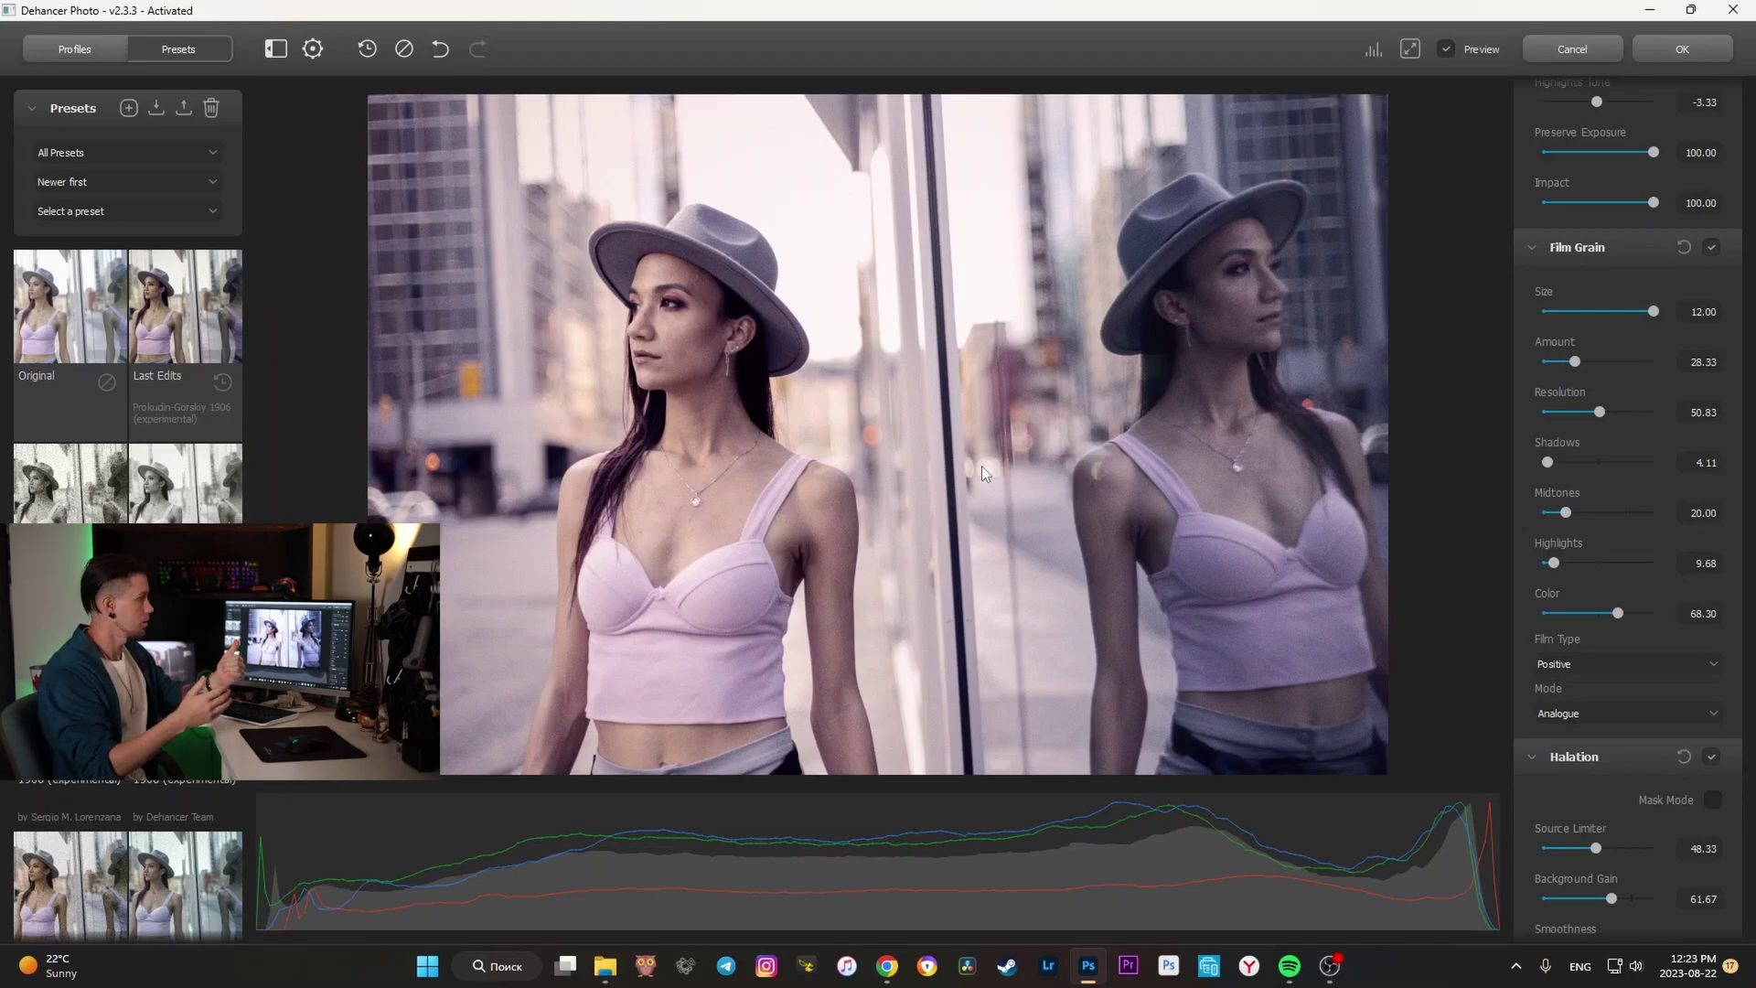
{"action": "left_click", "coordinate": [1450, 49]}
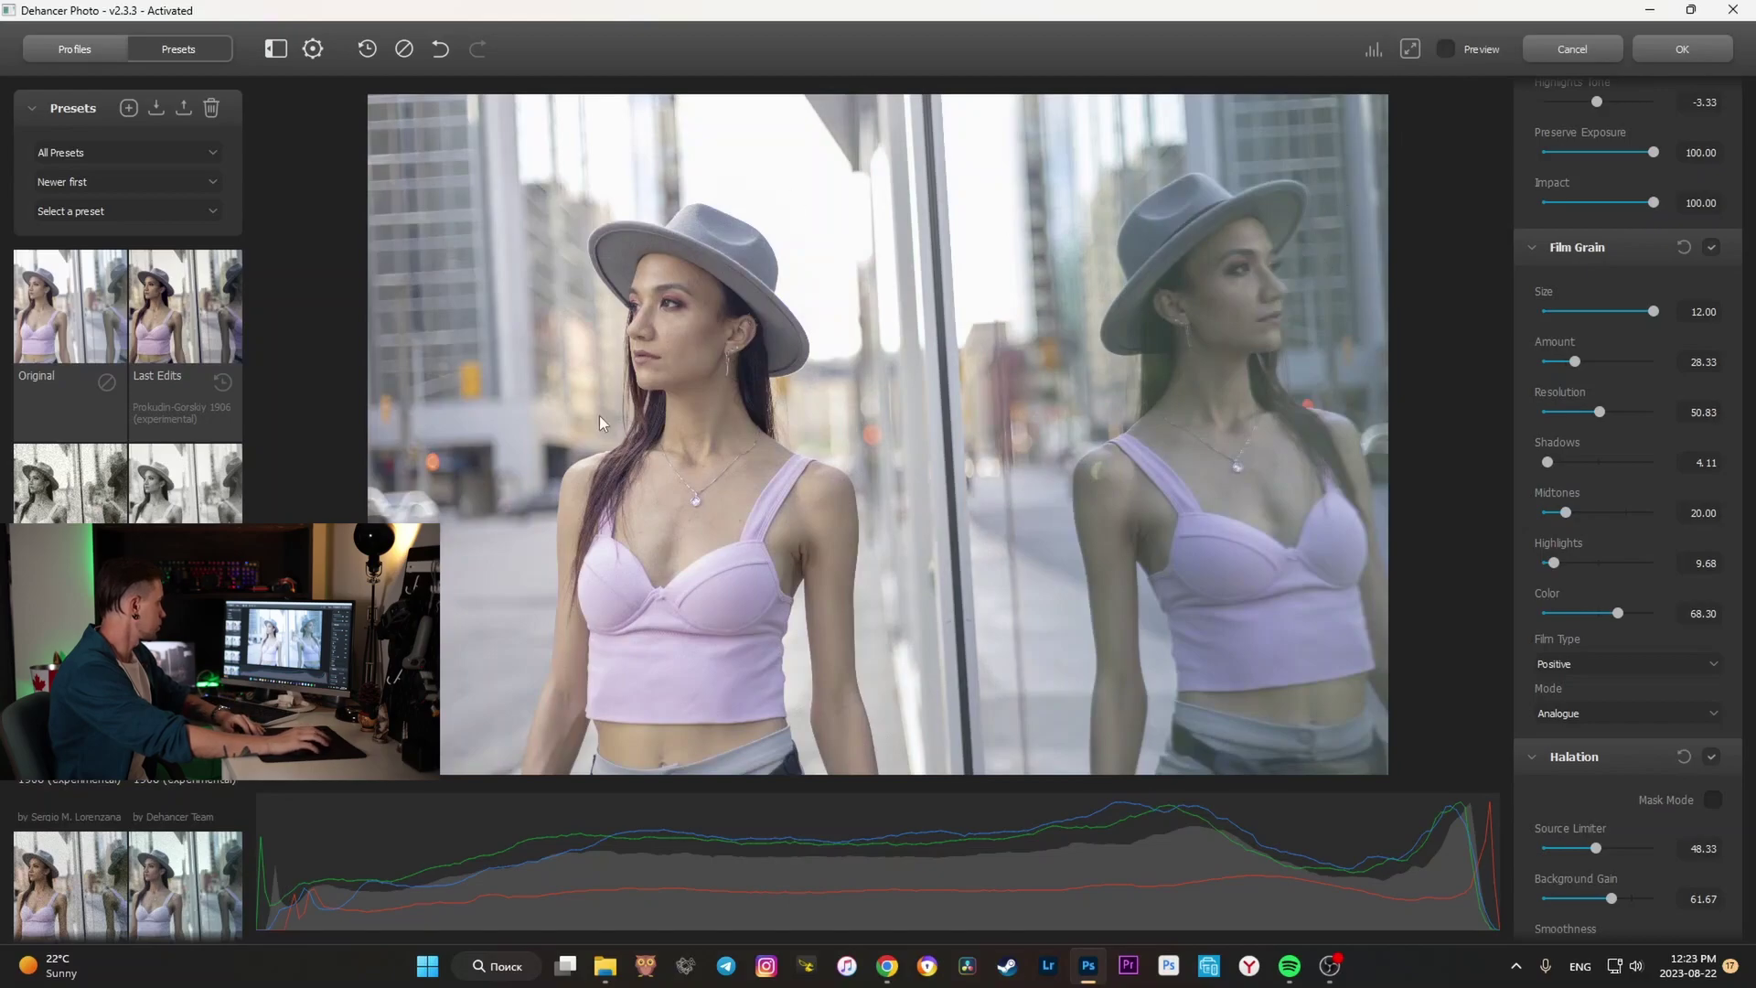
{"action": "left_click", "coordinate": [1450, 49]}
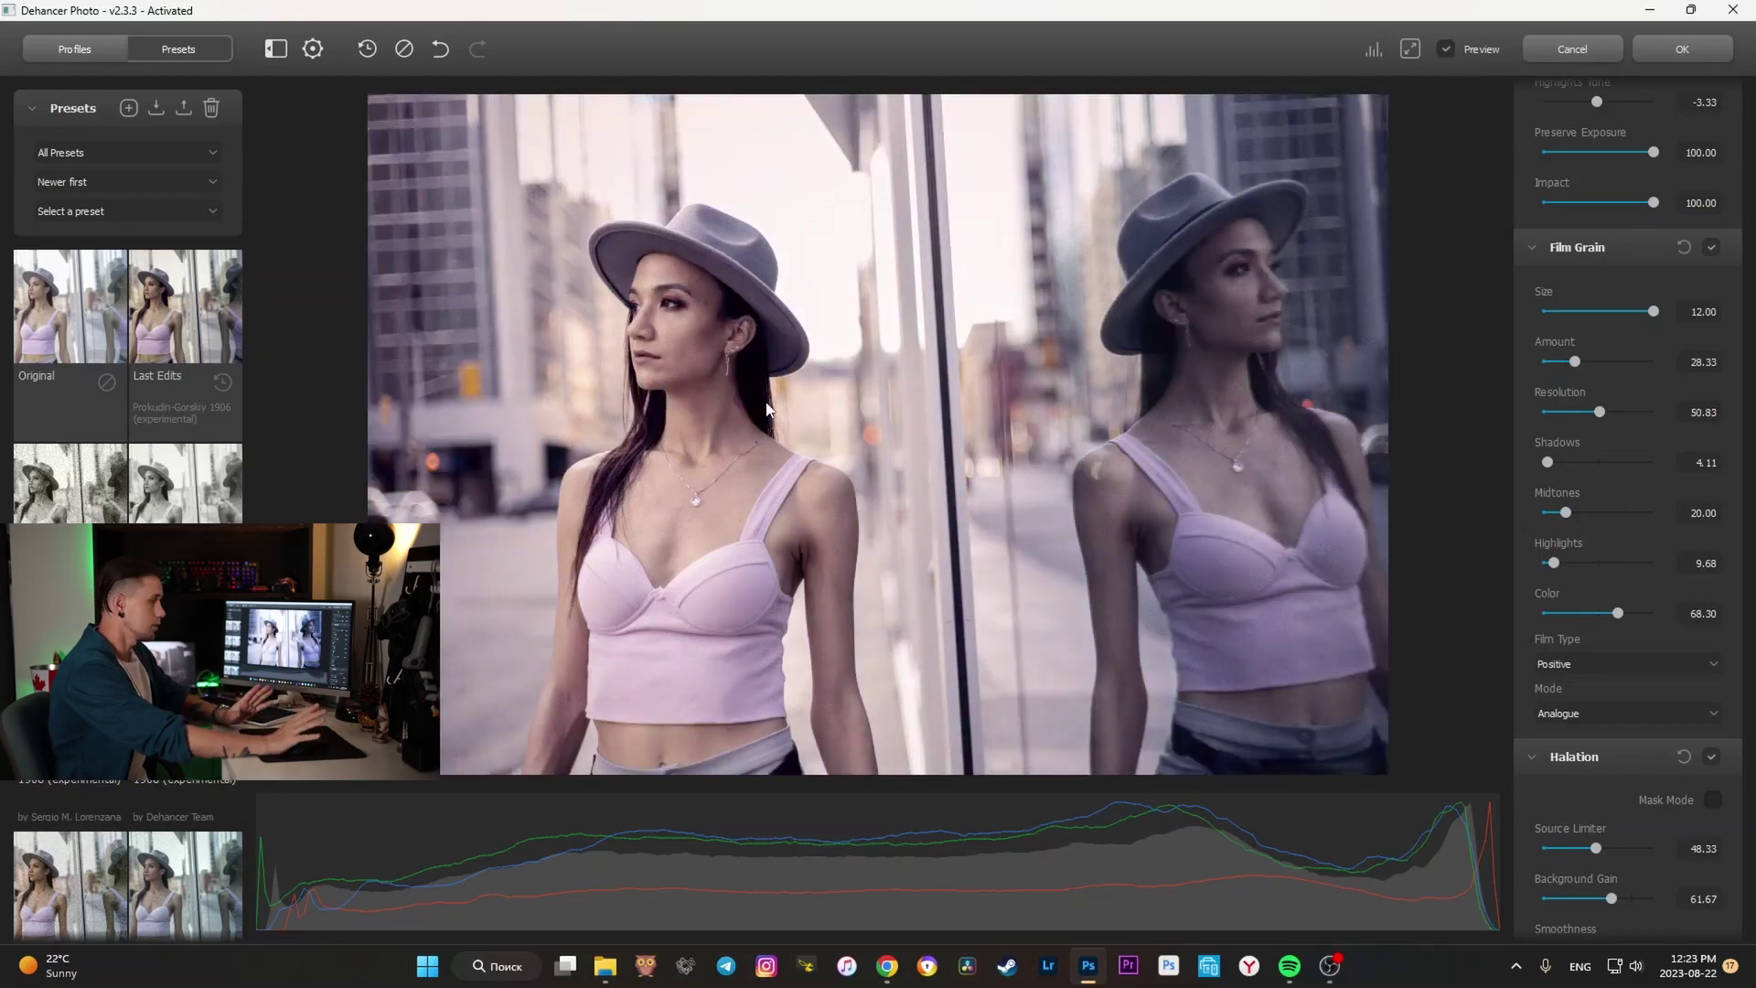
- Confirm the Dehancer look, duplicate the background into Слой 1 with Ctrl+J, and reselect layers
{"action": "left_click", "coordinate": [1678, 55]}
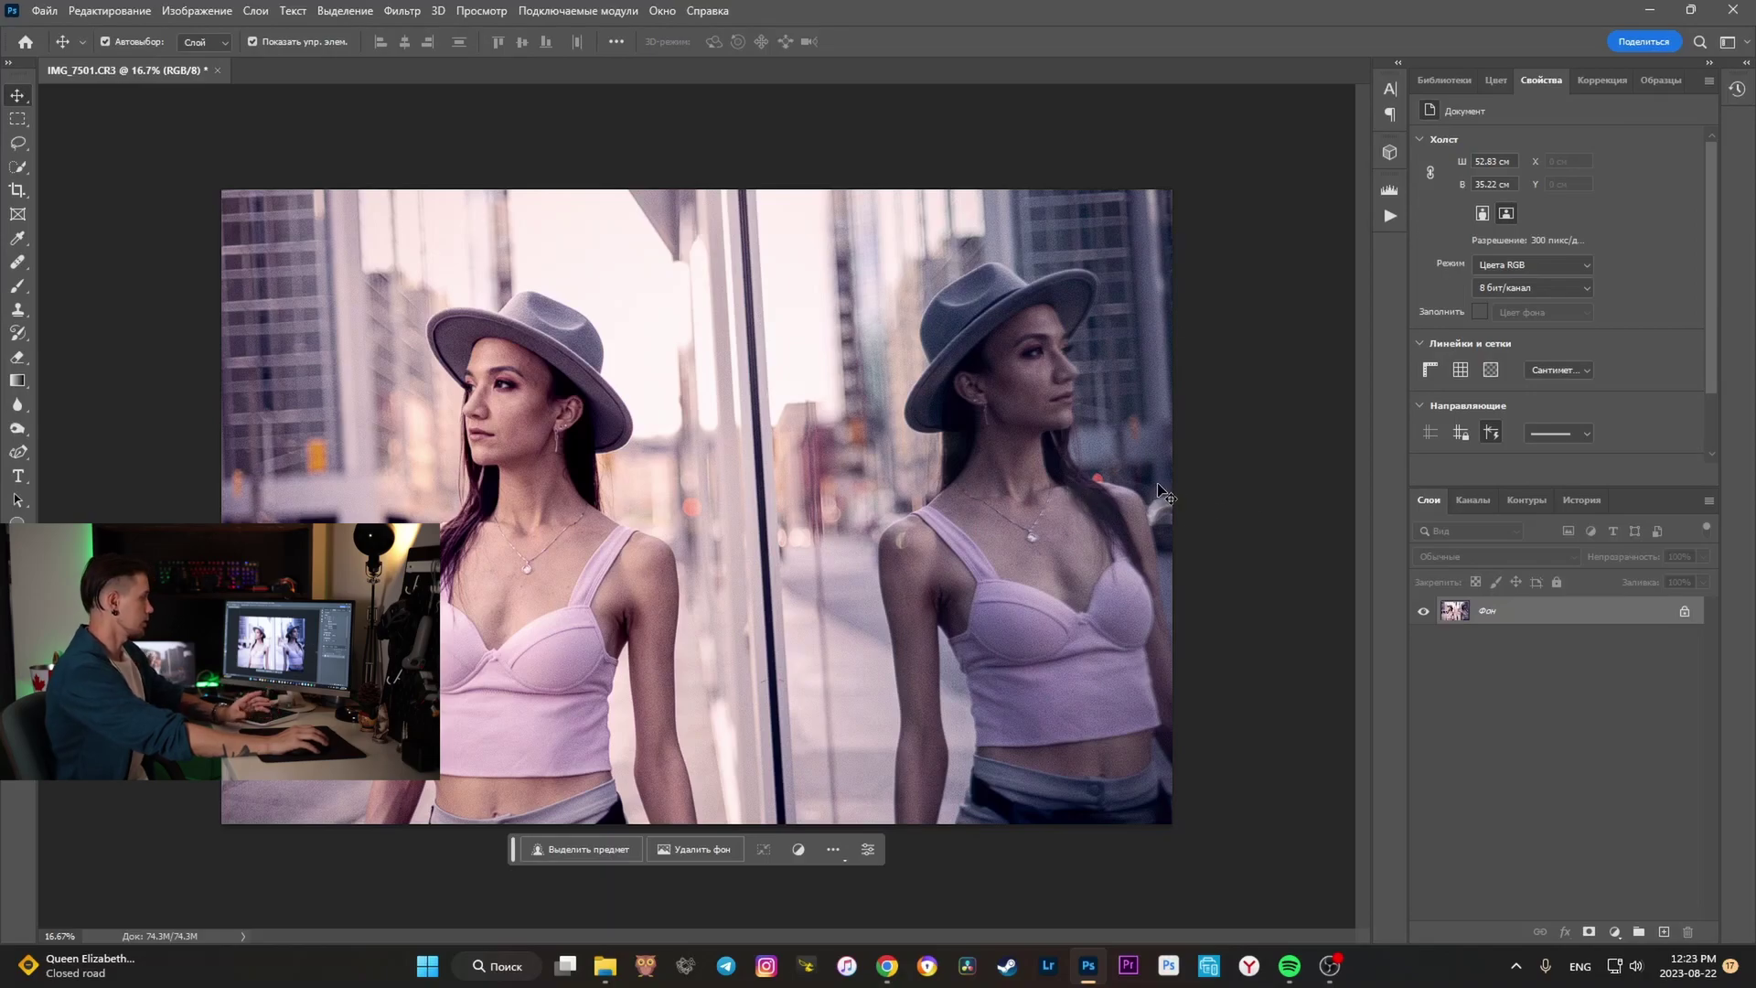
{"action": "key", "text": "ctrl"}
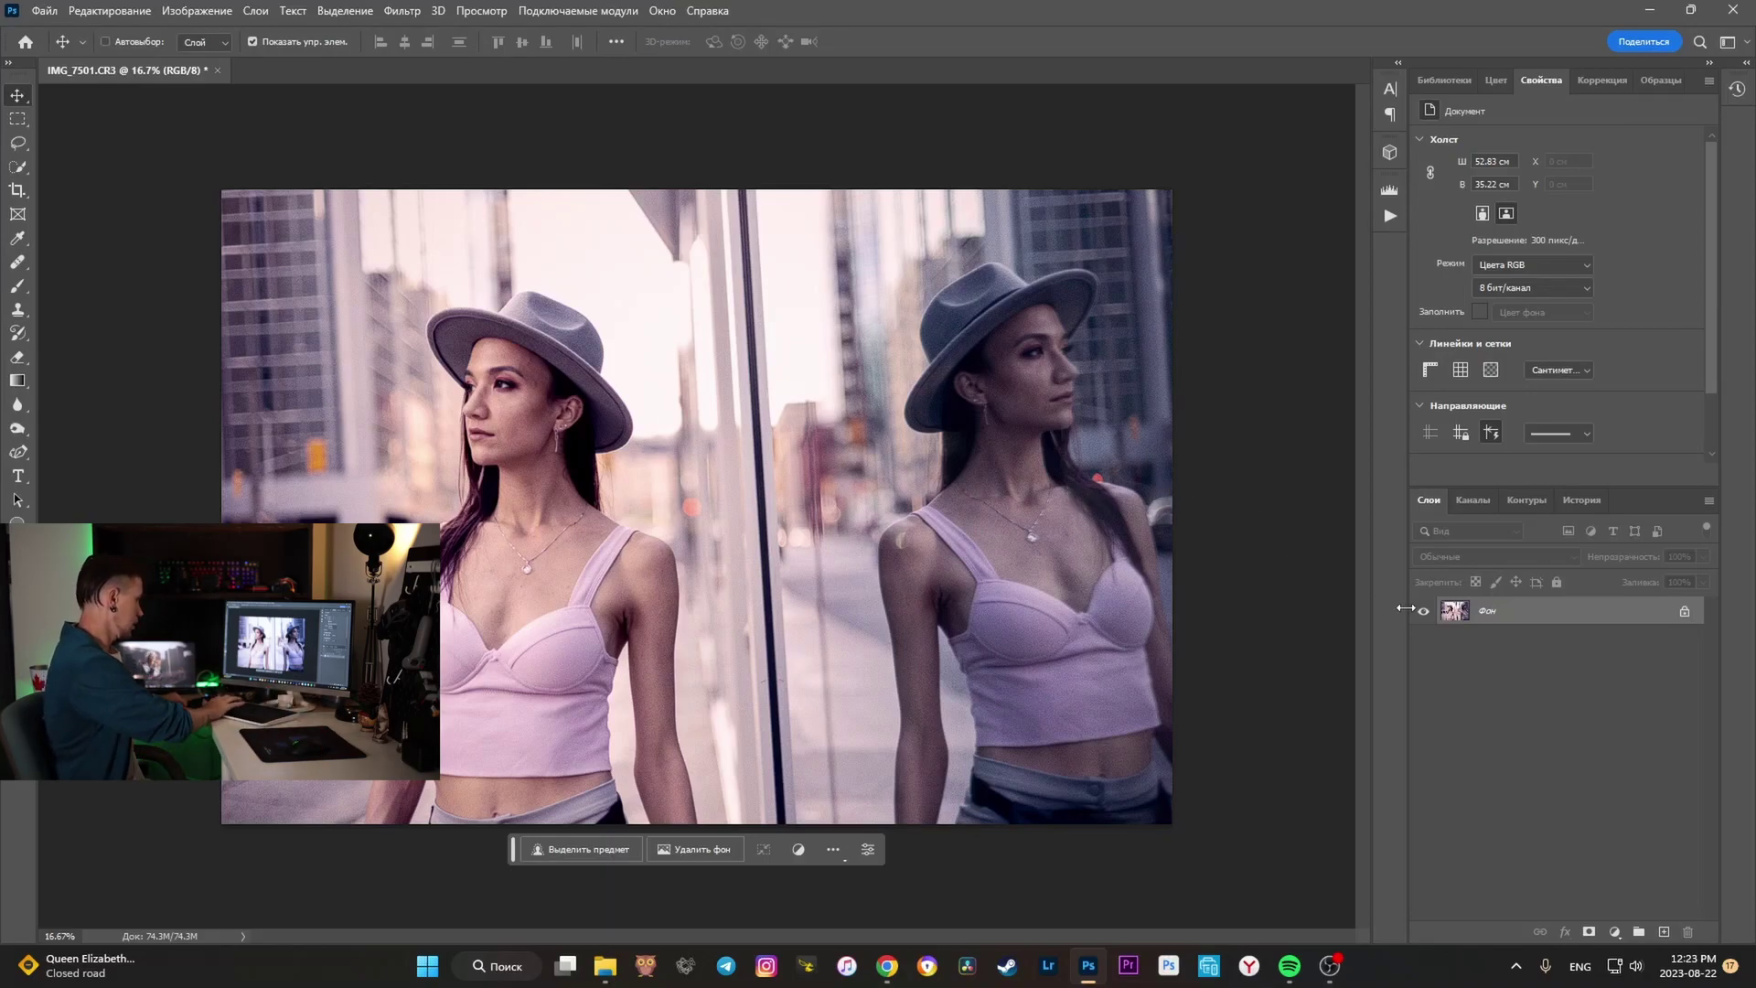
{"action": "key", "text": "ctrl+j"}
{"action": "key", "text": "alt+bracketleft"}
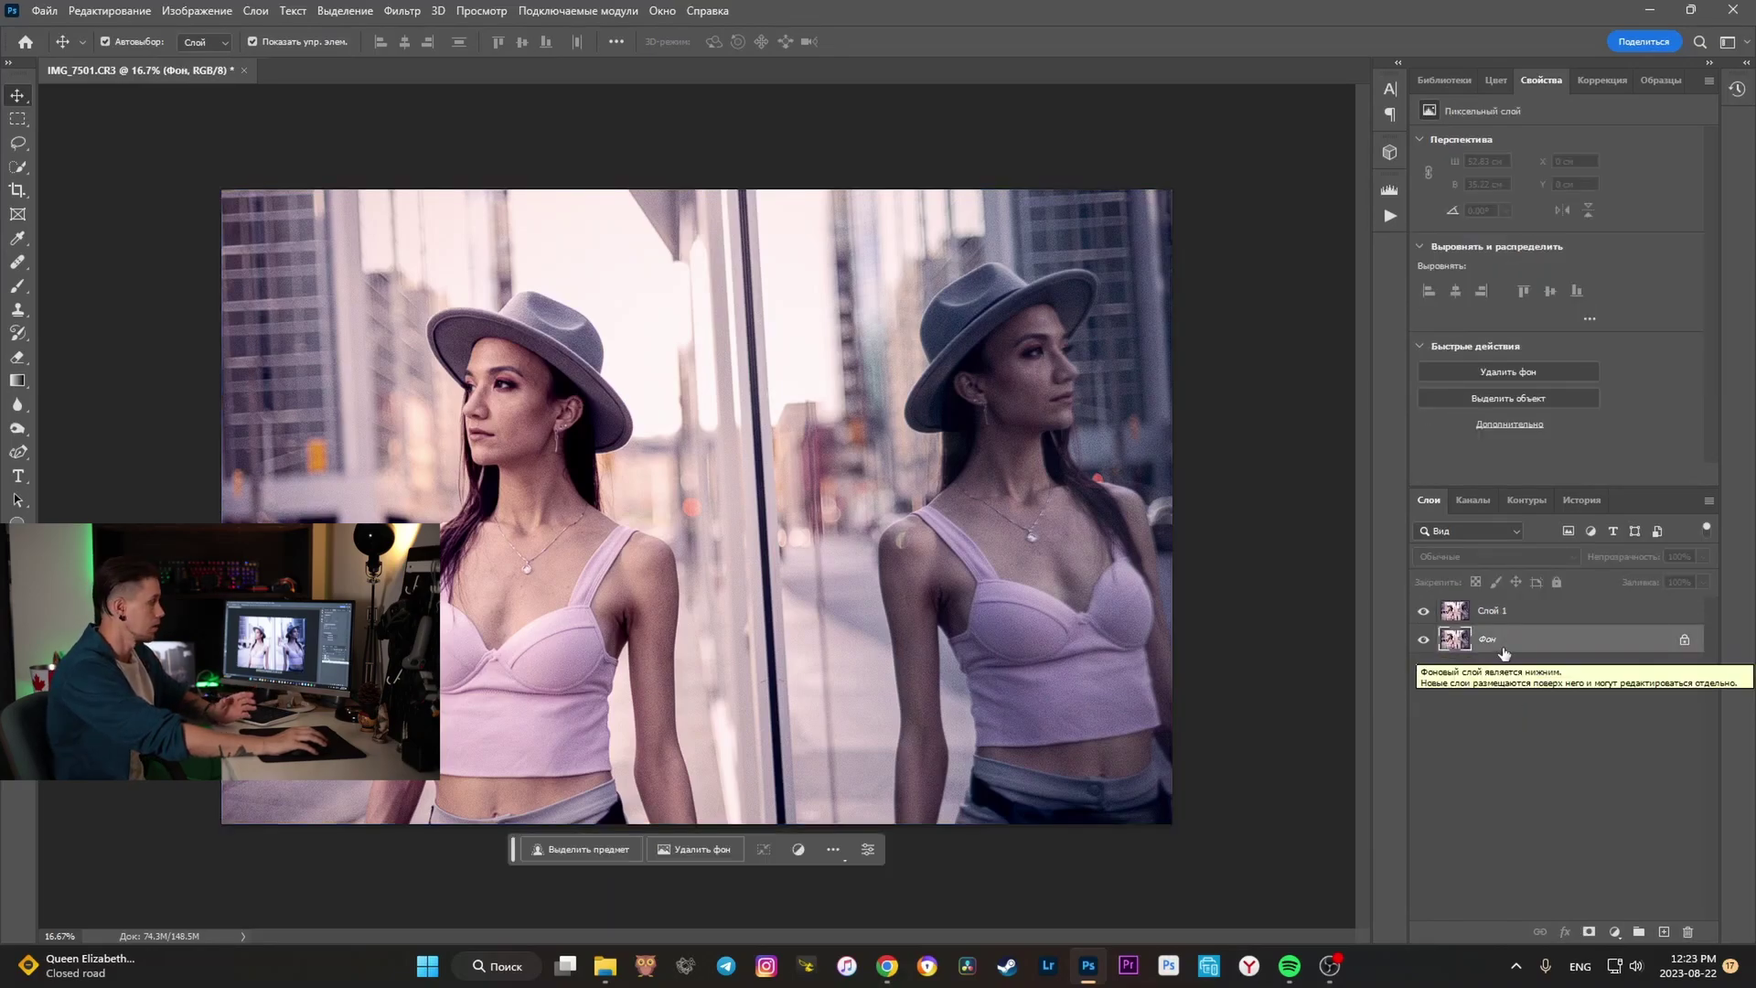
{"action": "key", "text": "alt+bracketright"}
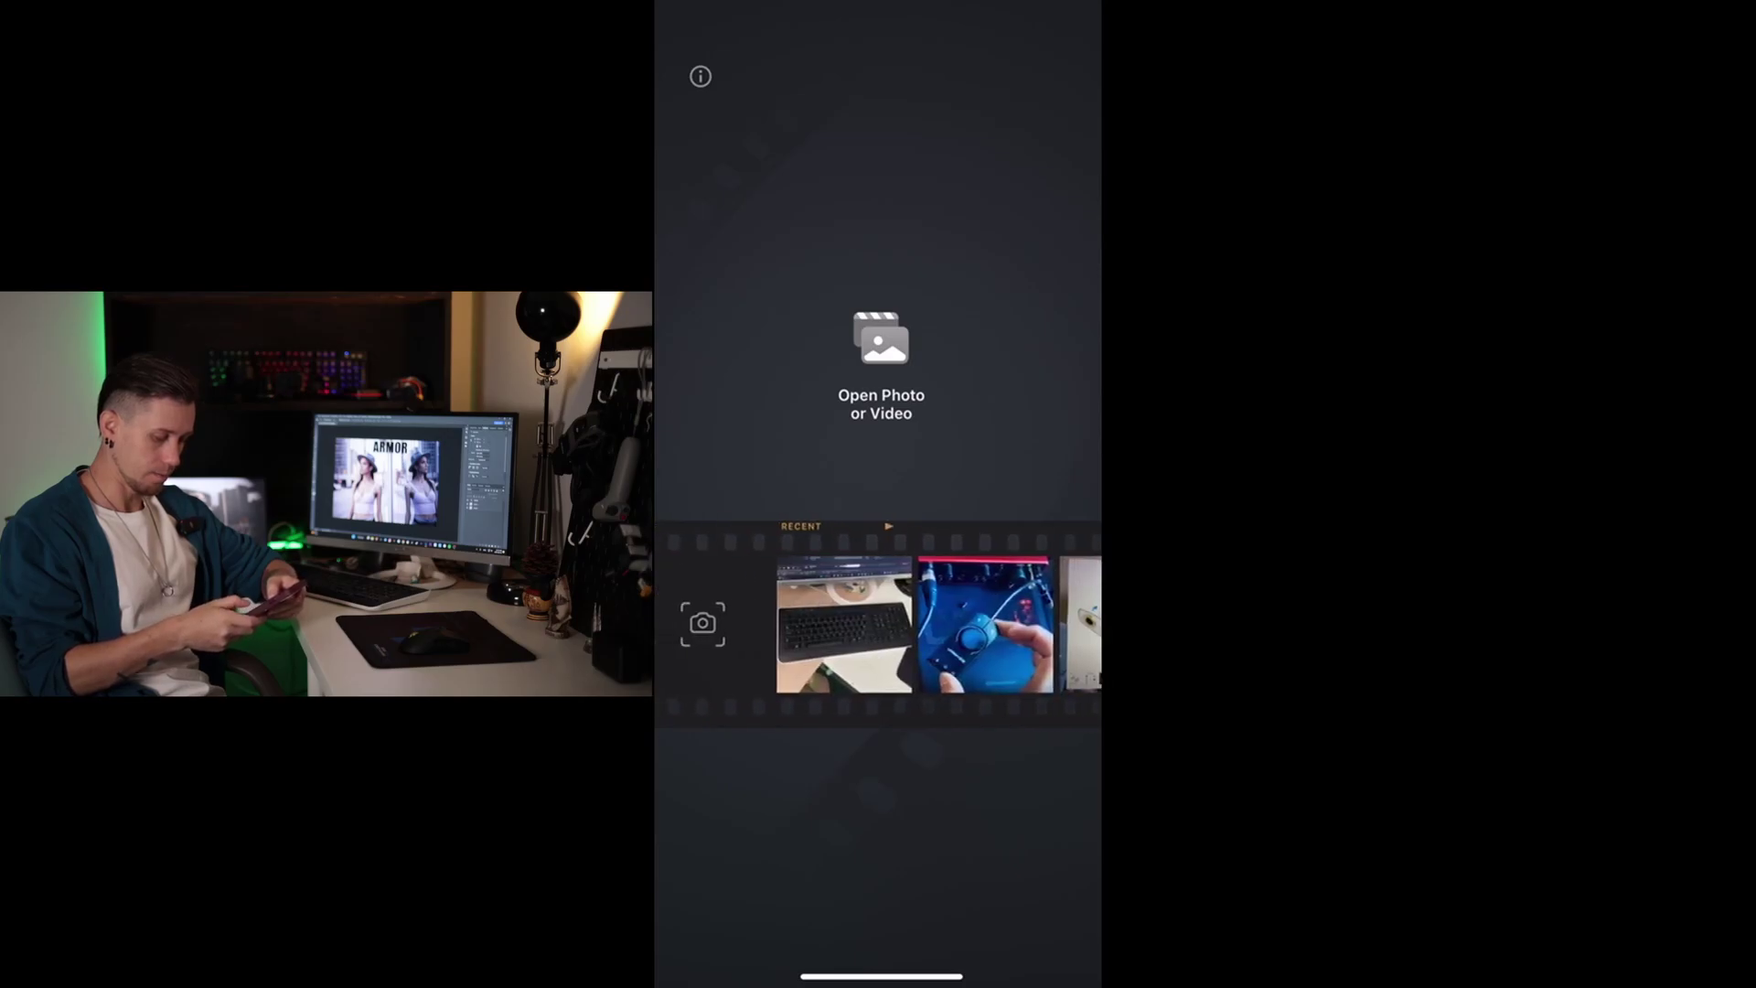
- Apply the Agfa Agfacolor preset and browse its Print, Color Head, Film Grain and Halation (Impact 80.00) settings
{"action": "left_click", "coordinate": [1046, 695]}
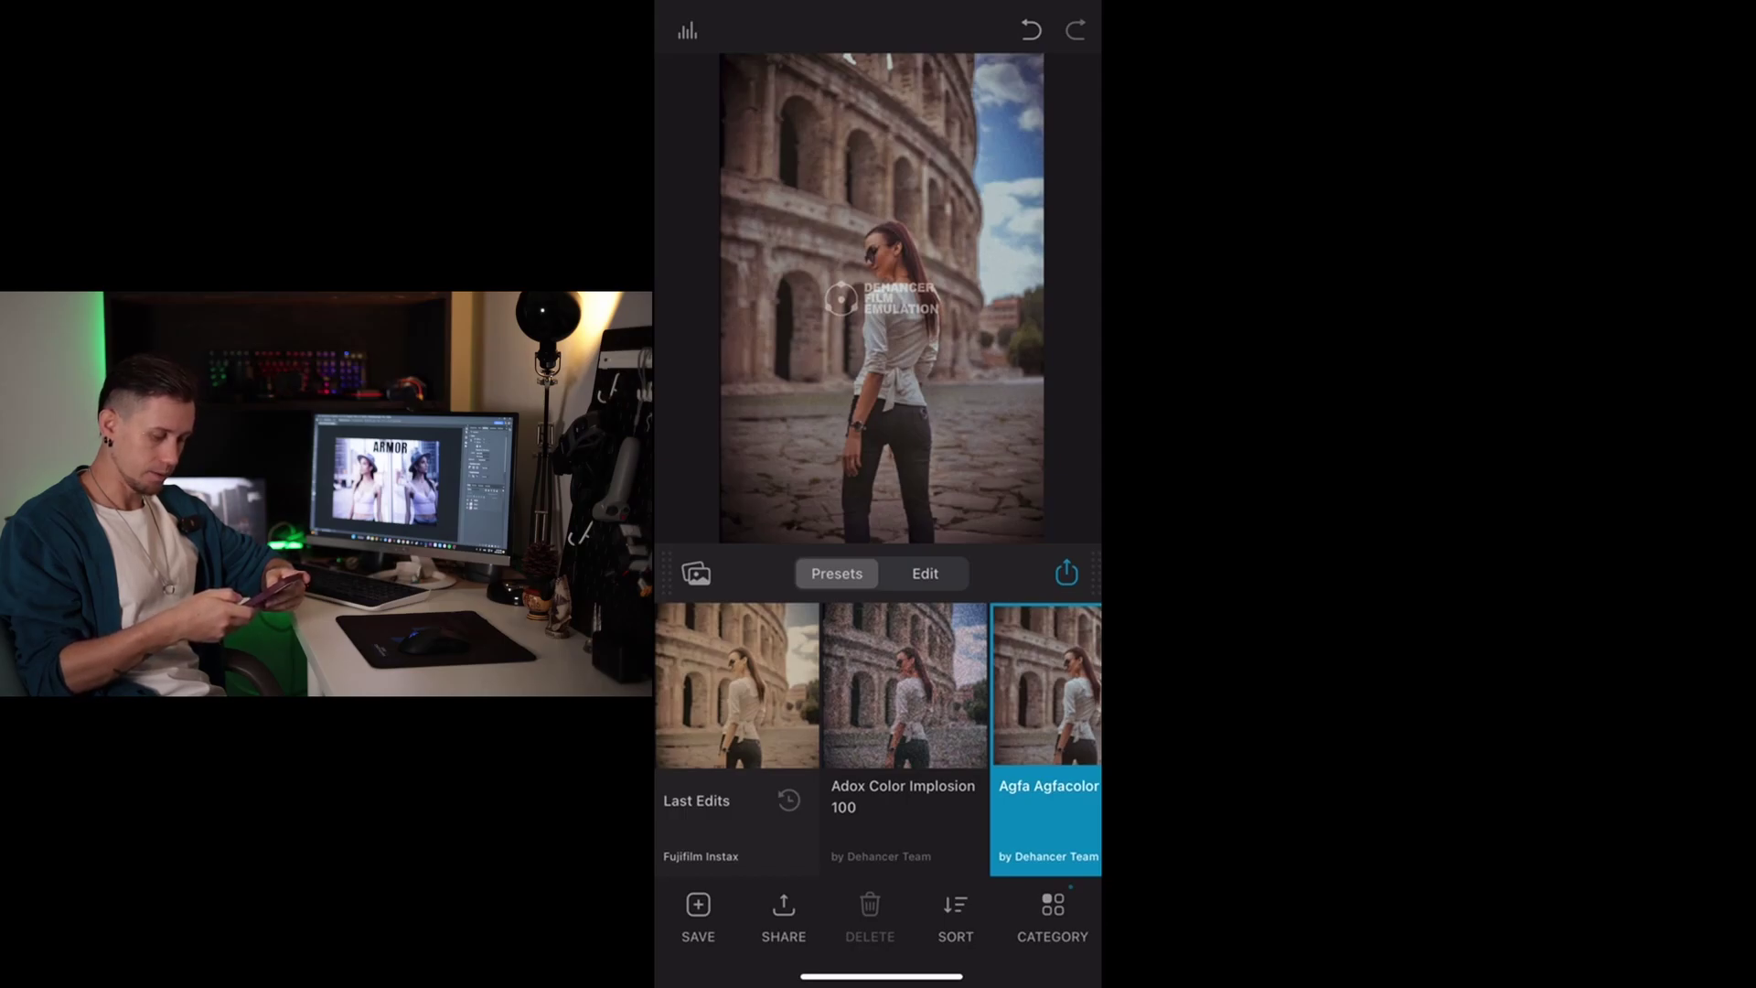
{"action": "left_click", "coordinate": [925, 573]}
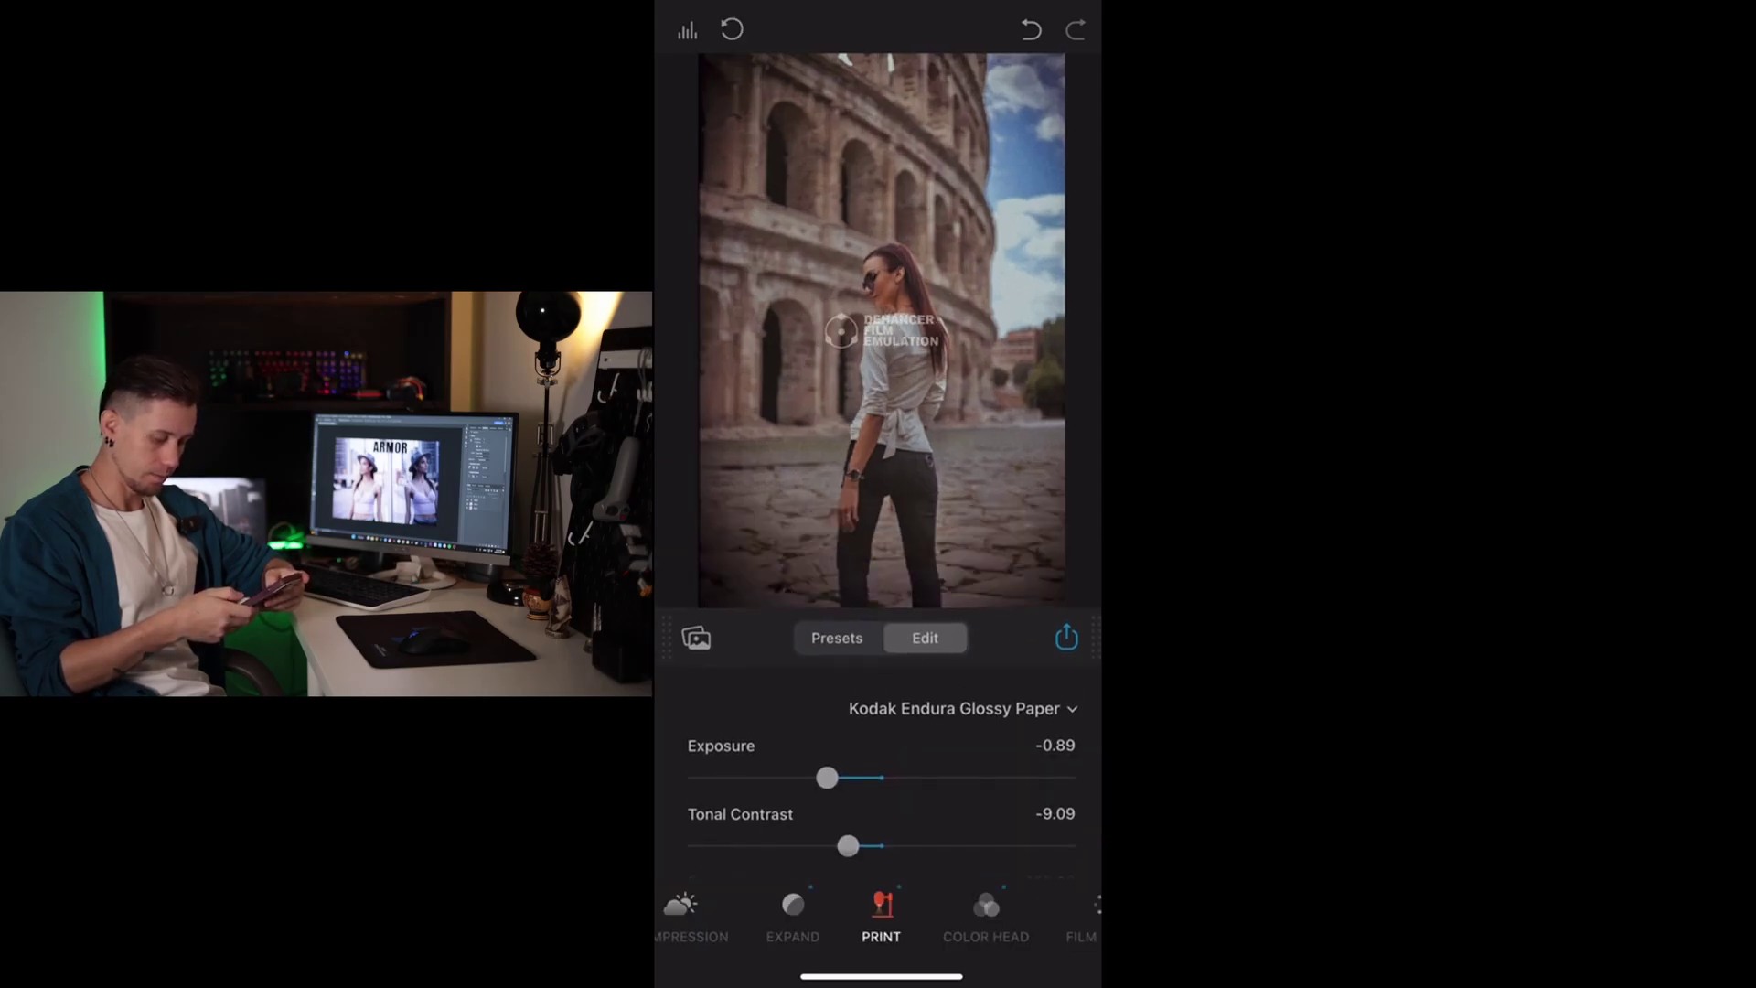
{"action": "scroll", "coordinate": [881, 778], "scroll_direction": "down", "scroll_amount": 3}
{"action": "scroll", "coordinate": [881, 778], "scroll_direction": "down", "scroll_amount": 3}
{"action": "scroll", "coordinate": [881, 777], "scroll_direction": "down", "scroll_amount": 5}
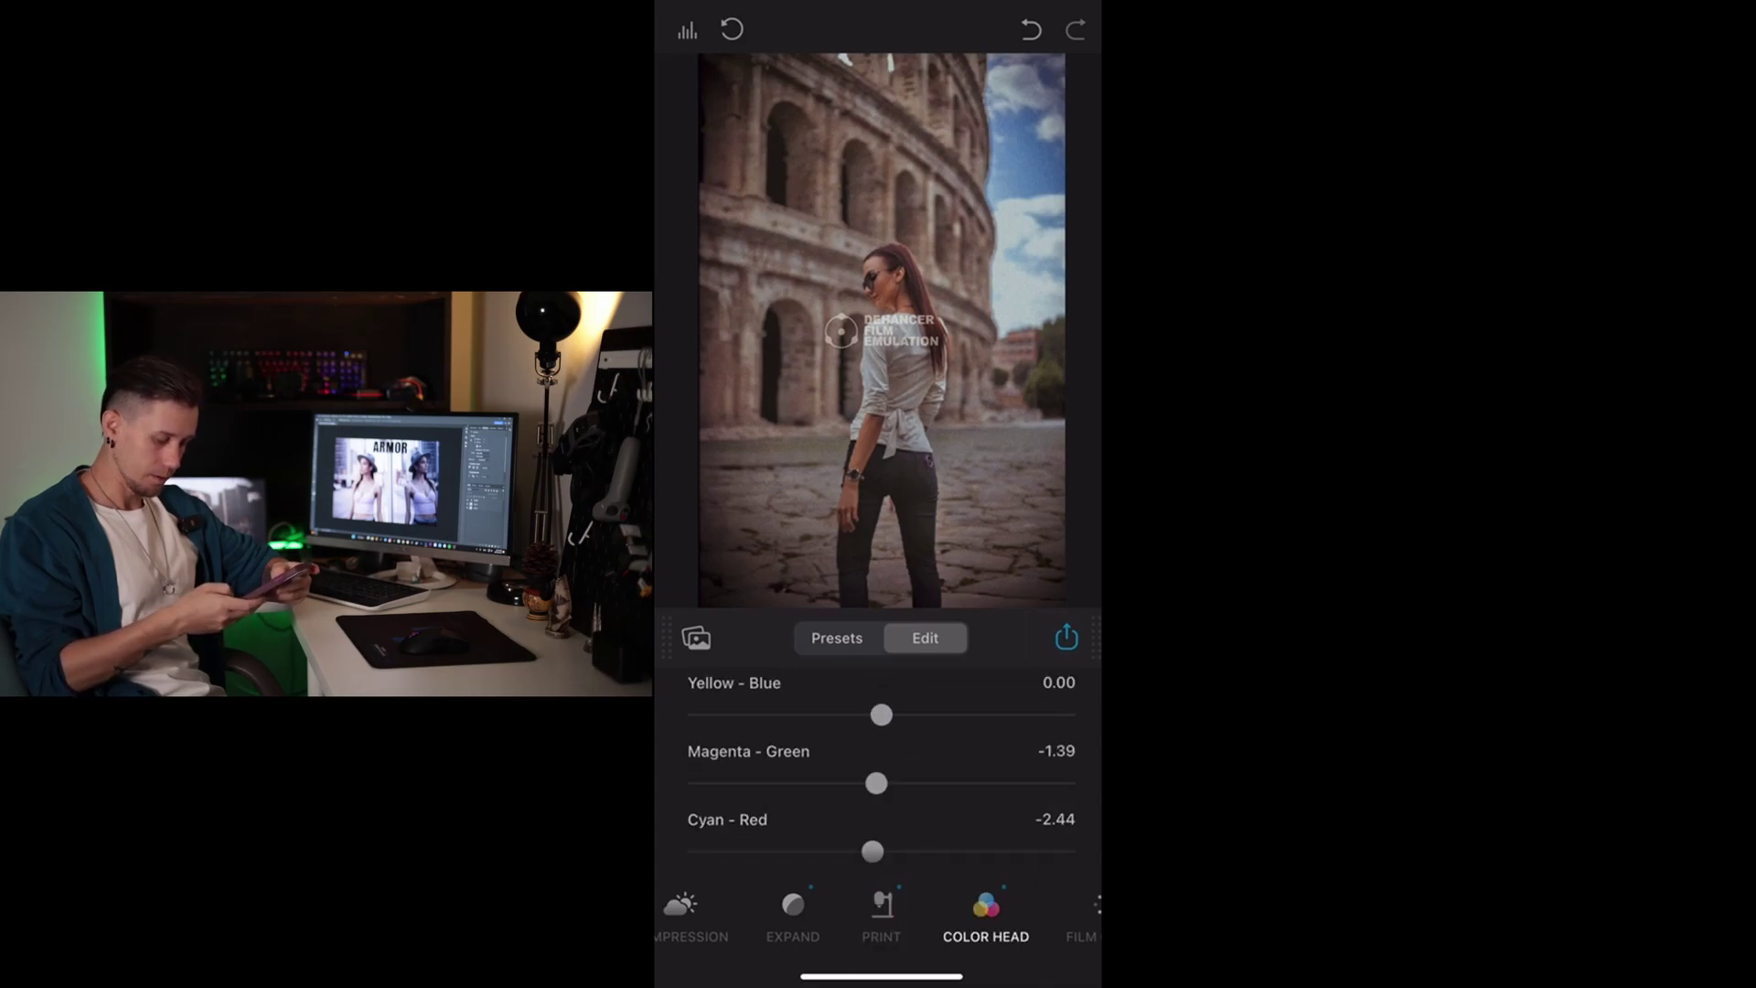
{"action": "scroll", "coordinate": [881, 777], "scroll_direction": "down", "scroll_amount": 3}
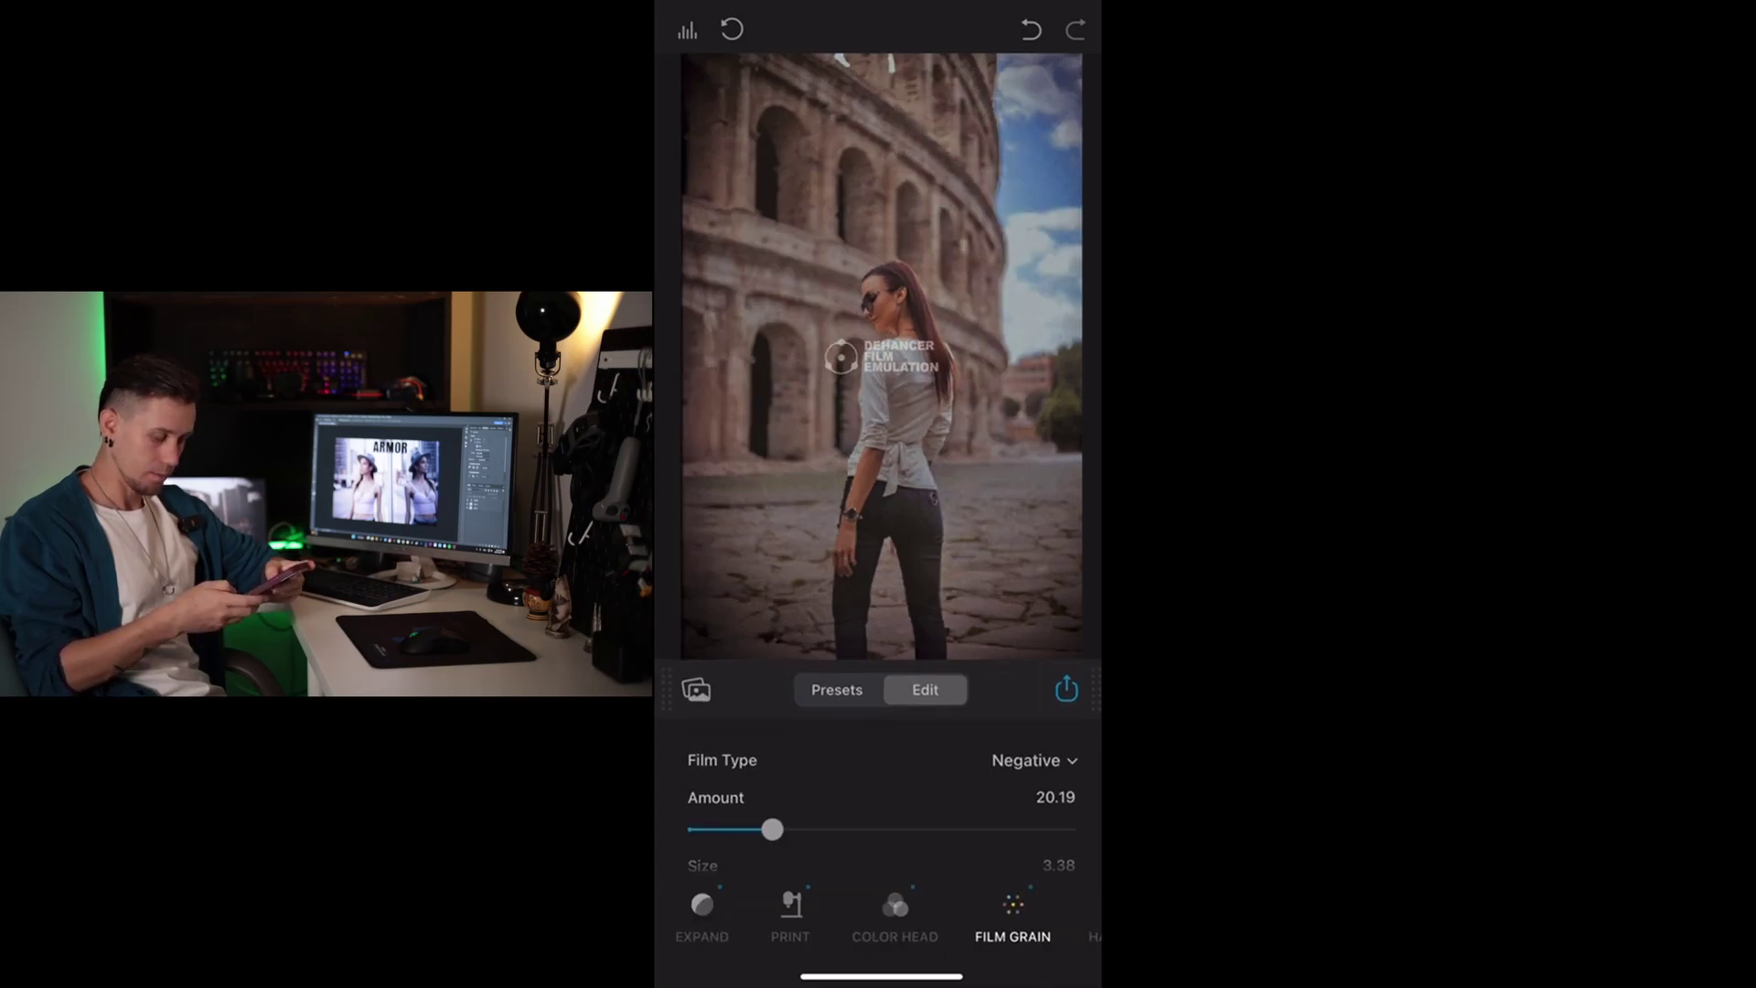
{"action": "scroll", "coordinate": [881, 805], "scroll_direction": "down", "scroll_amount": 2}
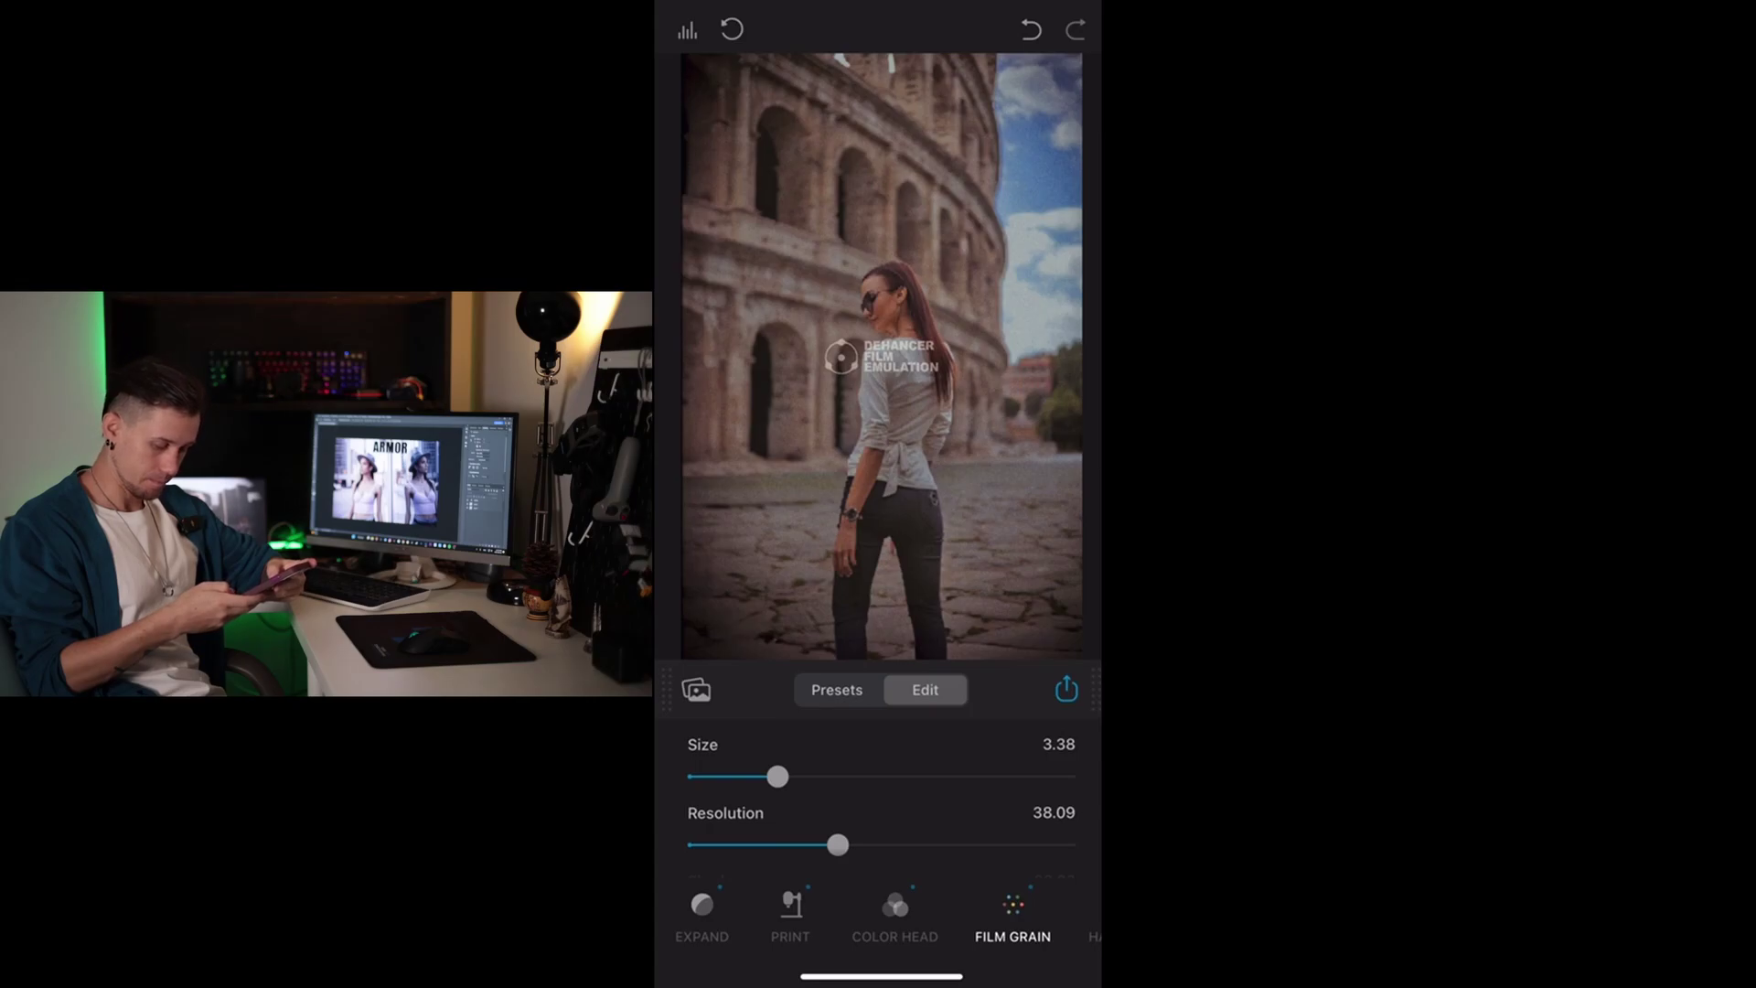
{"action": "scroll", "coordinate": [881, 778], "scroll_direction": "down", "scroll_amount": 3}
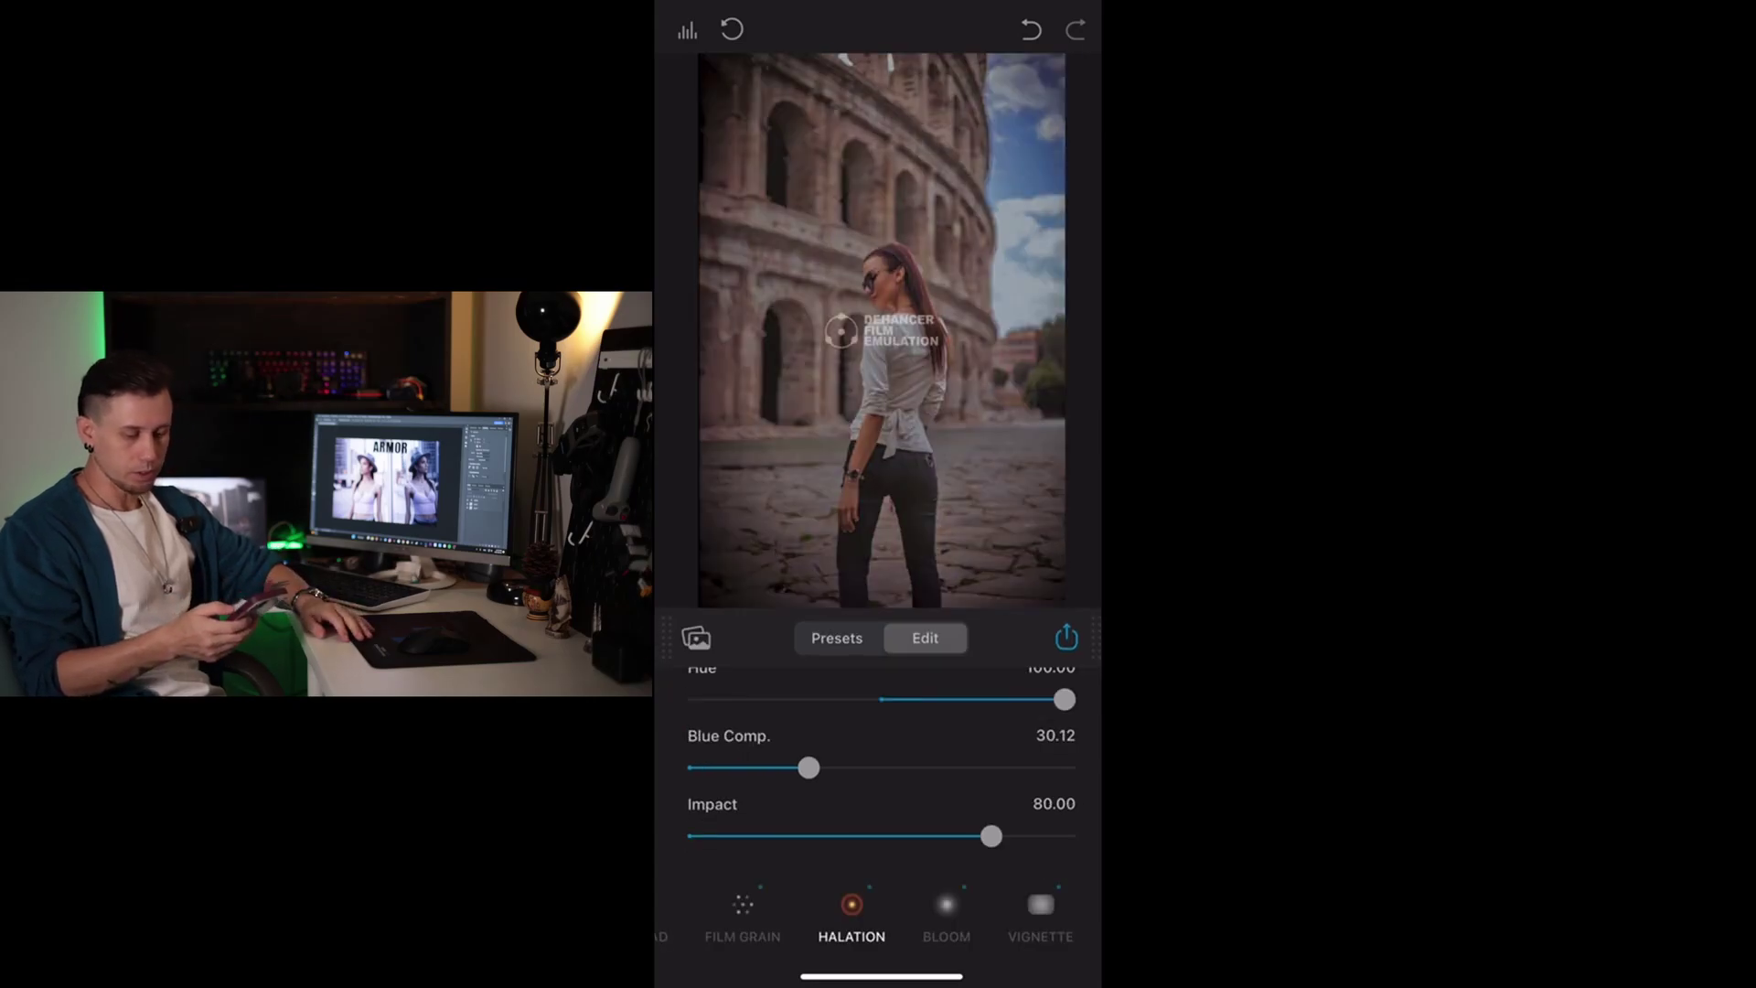